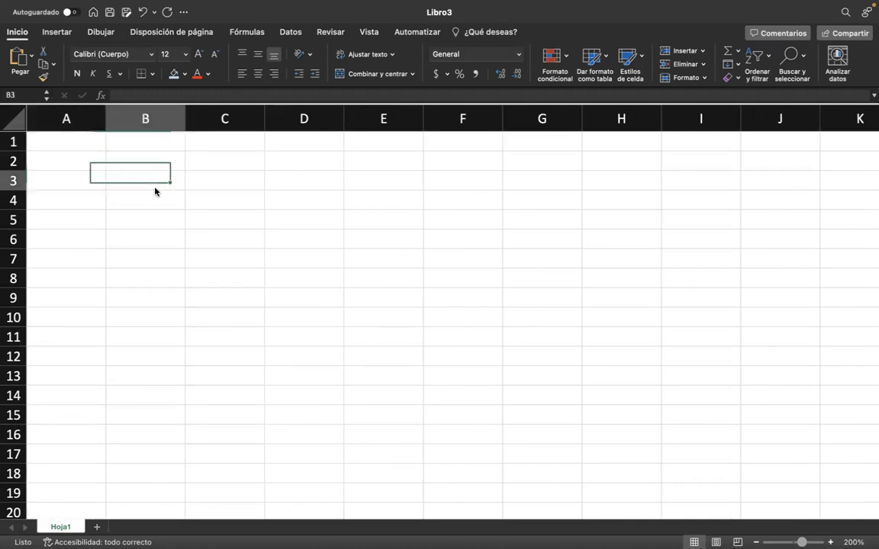
{"action": "scroll", "coordinate": [155, 192], "scroll_direction": "right", "scroll_amount": 1}
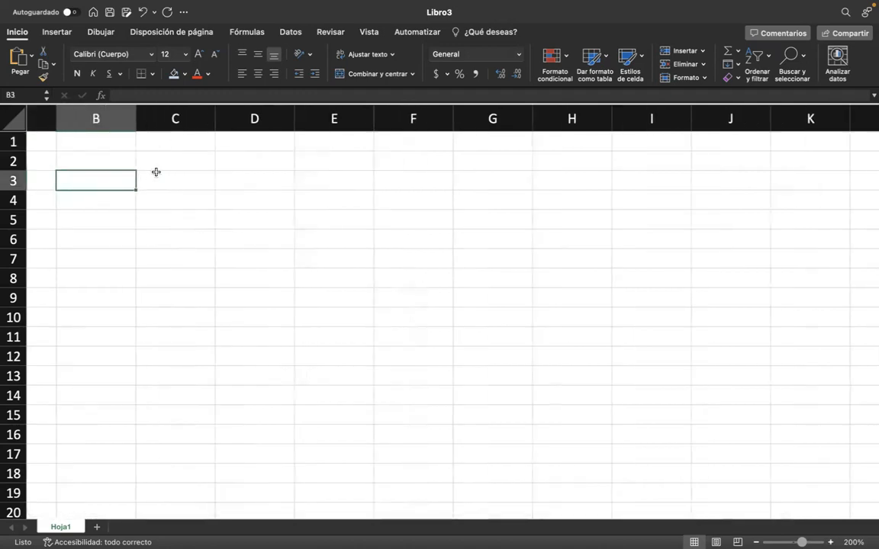
Enter the formula =ALEATORIO.ENTRE(1;10) in cell B3.
{"action": "type", "text": "="}
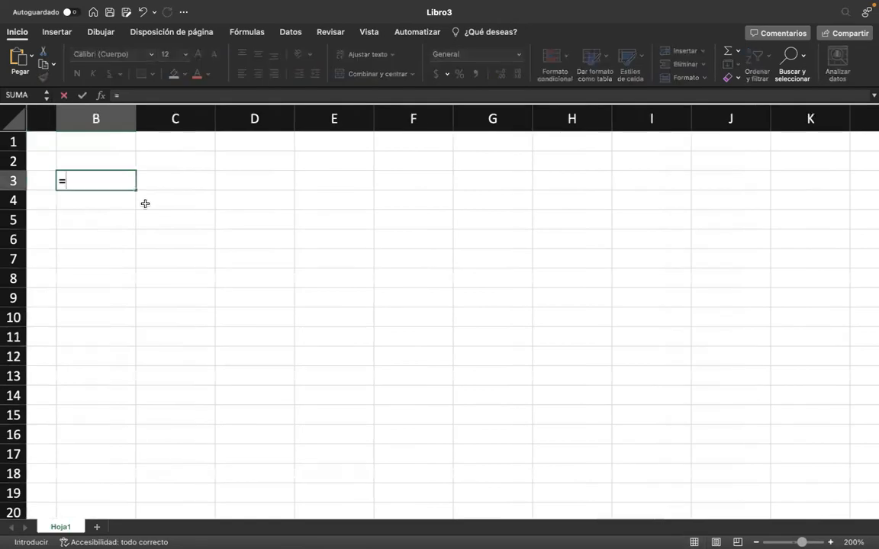
{"action": "key", "text": "BackSpace"}
{"action": "type", "text": "=L"}
{"action": "key", "text": "BackSpace"}
{"action": "type", "text": "ALE"}
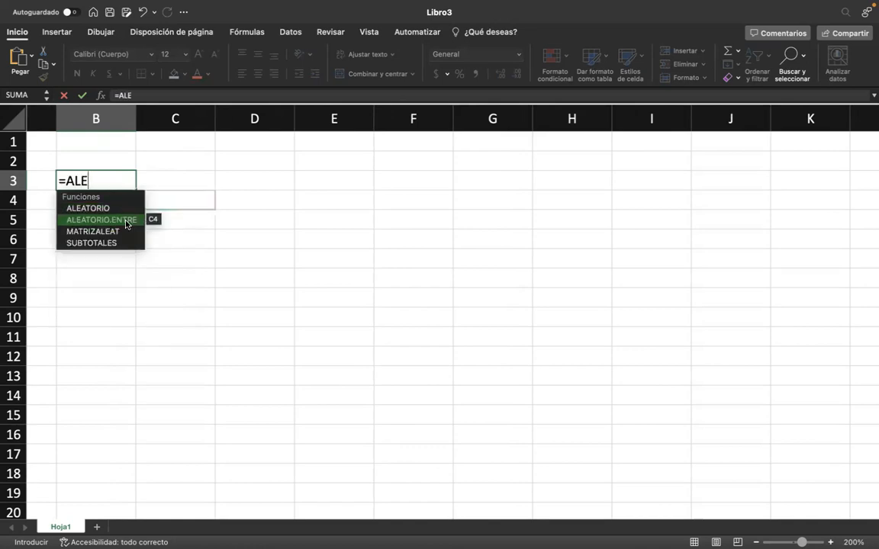
{"action": "double_click", "coordinate": [122, 220]}
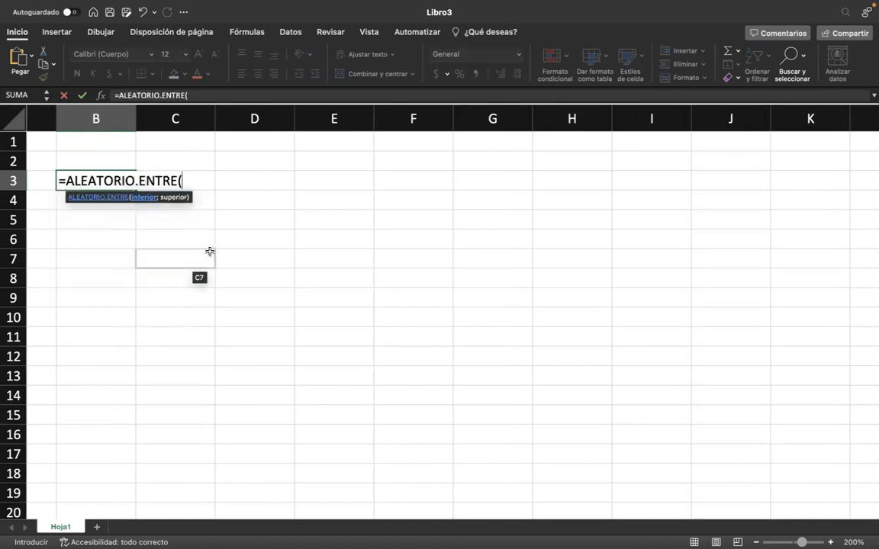
{"action": "type", "text": "1;"}
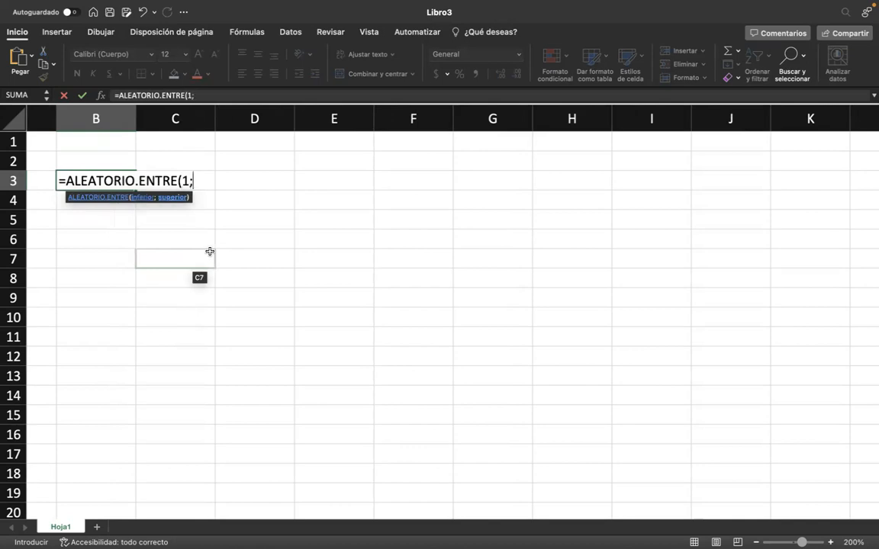
{"action": "type", "text": "10)"}
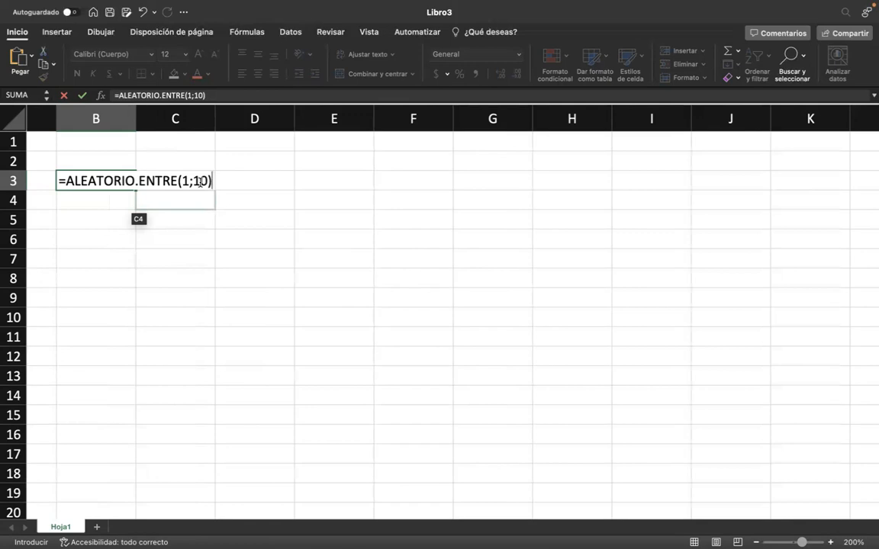
{"action": "key", "text": "Return"}
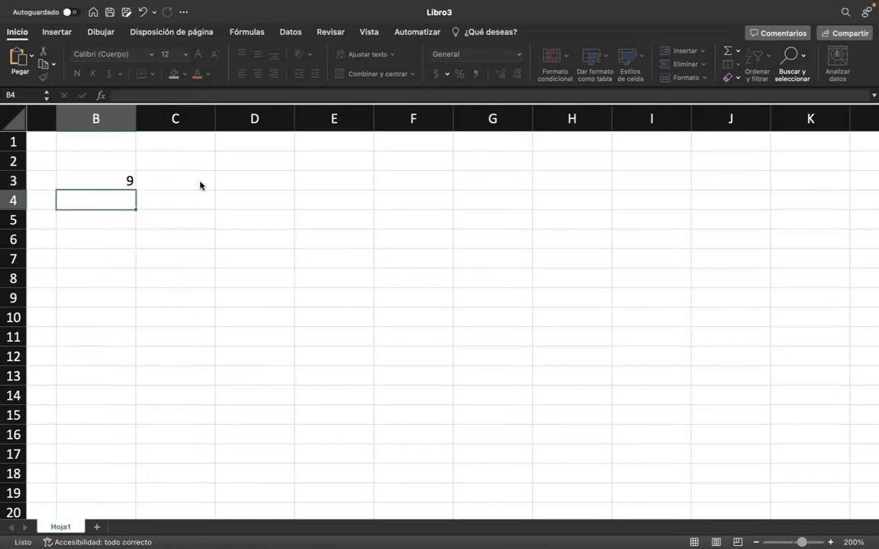
Fill the random-number formula from B3 across row 3 to F3.
{"action": "left_click", "coordinate": [94, 181]}
{"action": "left_click", "coordinate": [134, 190]}
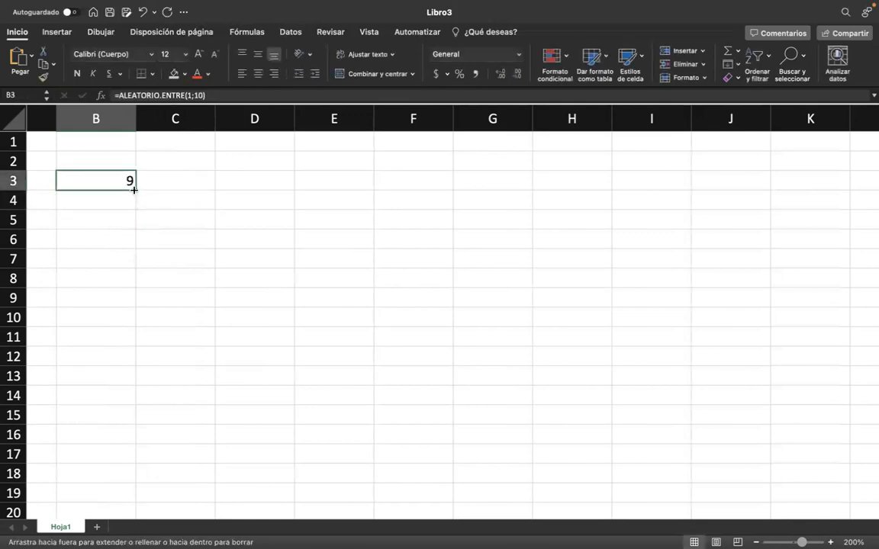
{"action": "left_click", "coordinate": [183, 188]}
{"action": "left_click", "coordinate": [104, 188]}
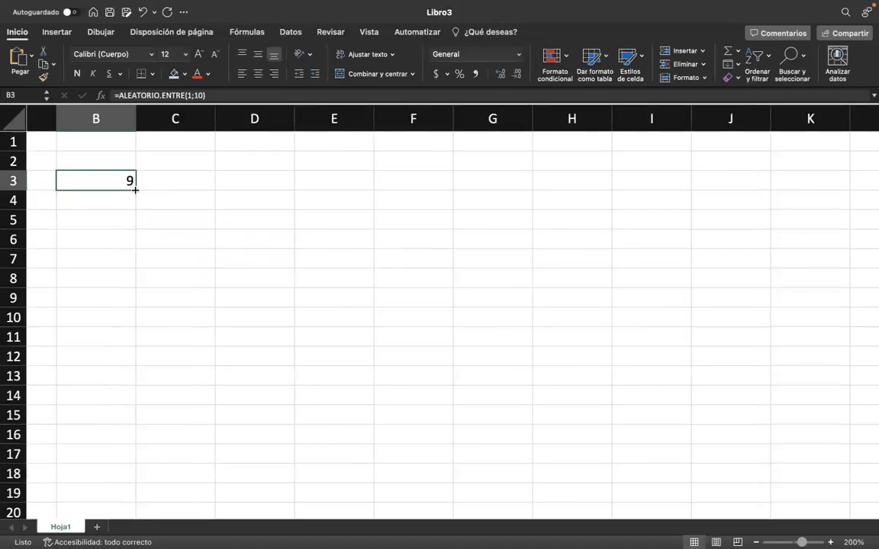
{"action": "left_click_drag", "start_coordinate": [135, 190], "coordinate": [510, 221]}
{"action": "left_click_drag", "start_coordinate": [568, 212], "coordinate": [436, 189]}
Narrow columns B through F together so they closely fit their one- and two-digit numbers.
{"action": "left_click_drag", "start_coordinate": [374, 118], "coordinate": [452, 118]}
{"action": "left_click", "coordinate": [393, 123]}
{"action": "left_click_drag", "start_coordinate": [393, 124], "coordinate": [78, 121]}
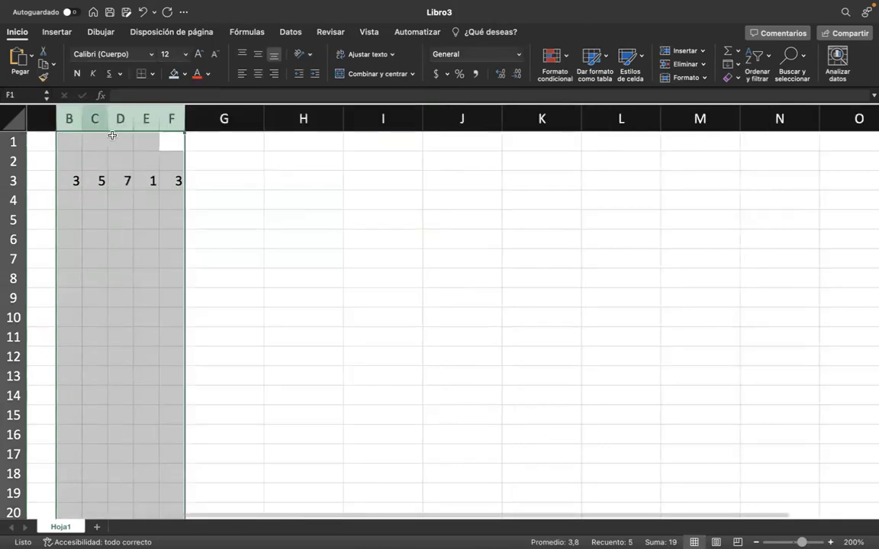
{"action": "left_click", "coordinate": [99, 204]}
Fill the formulas in B3:F3 down to row 14.
{"action": "left_click_drag", "start_coordinate": [69, 182], "coordinate": [185, 408]}
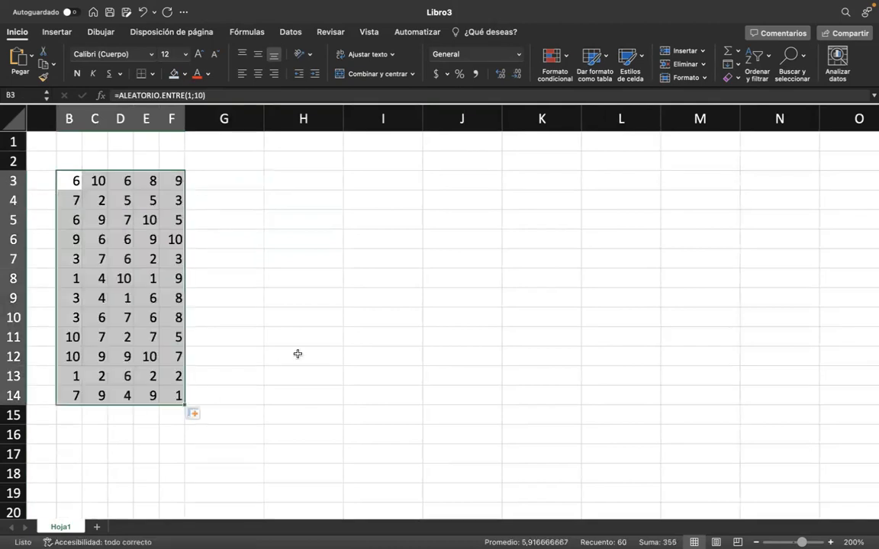
{"action": "scroll", "coordinate": [298, 354], "scroll_direction": "left", "scroll_amount": 3}
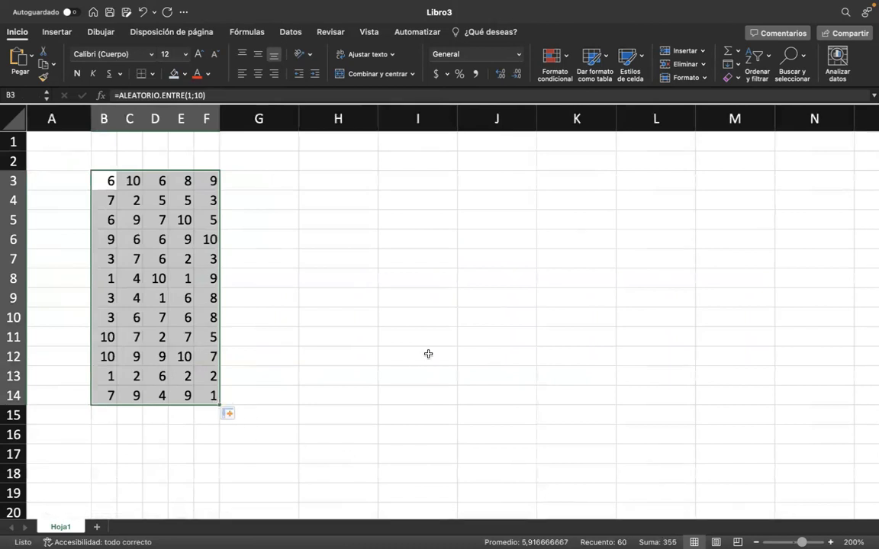
{"action": "scroll", "coordinate": [422, 352], "scroll_direction": "right", "scroll_amount": 2}
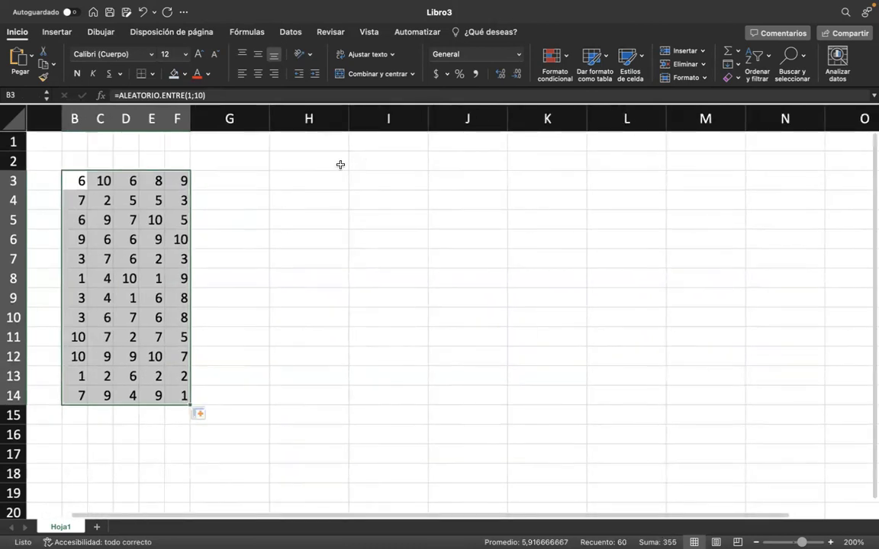
Enter the label "Datos" in cell H3.
{"action": "left_click", "coordinate": [290, 175]}
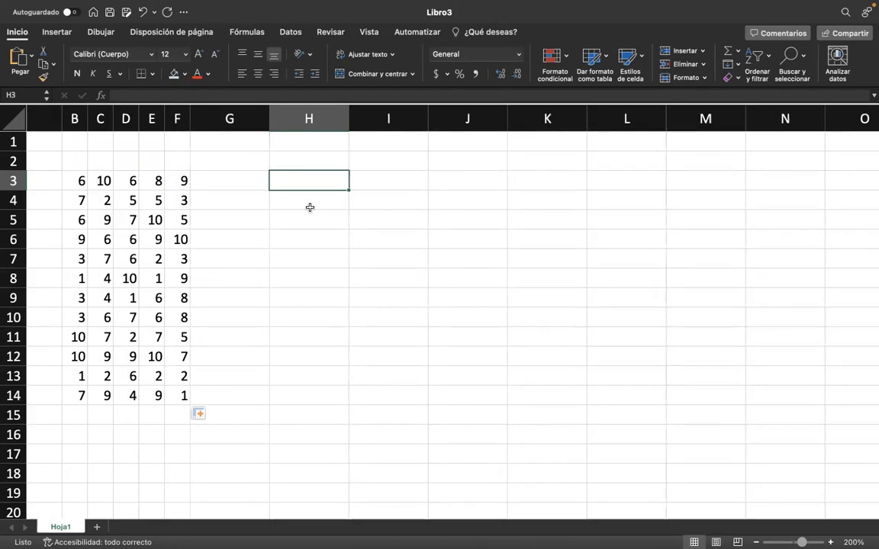
{"action": "scroll", "coordinate": [310, 208], "scroll_direction": "down", "scroll_amount": 1}
{"action": "scroll", "coordinate": [310, 207], "scroll_direction": "up", "scroll_amount": 1}
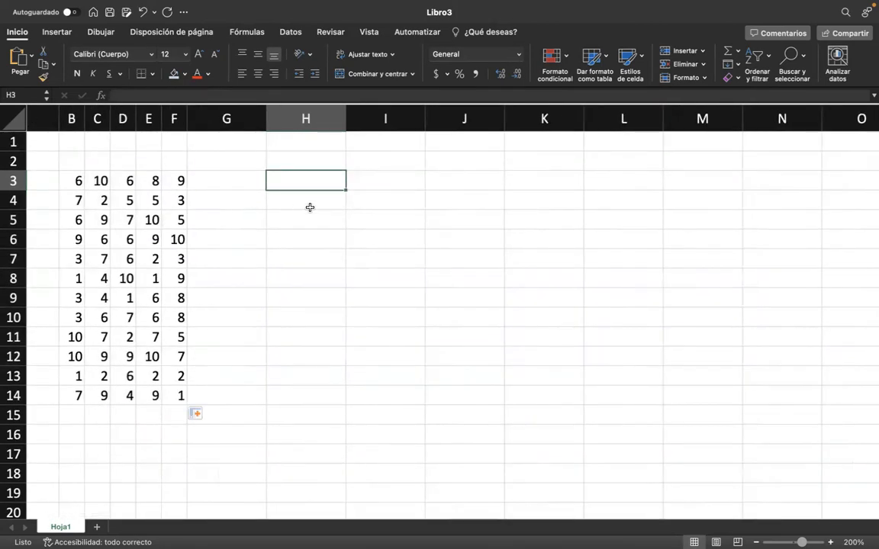
{"action": "type", "text": "NUME"}
{"action": "key", "text": "BackSpace"}
{"action": "key", "text": "BackSpace"}
{"action": "key", "text": "BackSpace"}
{"action": "type", "text": "umr"}
{"action": "key", "text": "BackSpace"}
{"action": "type", "text": "ero de"}
{"action": "key", "text": "BackSpace"}
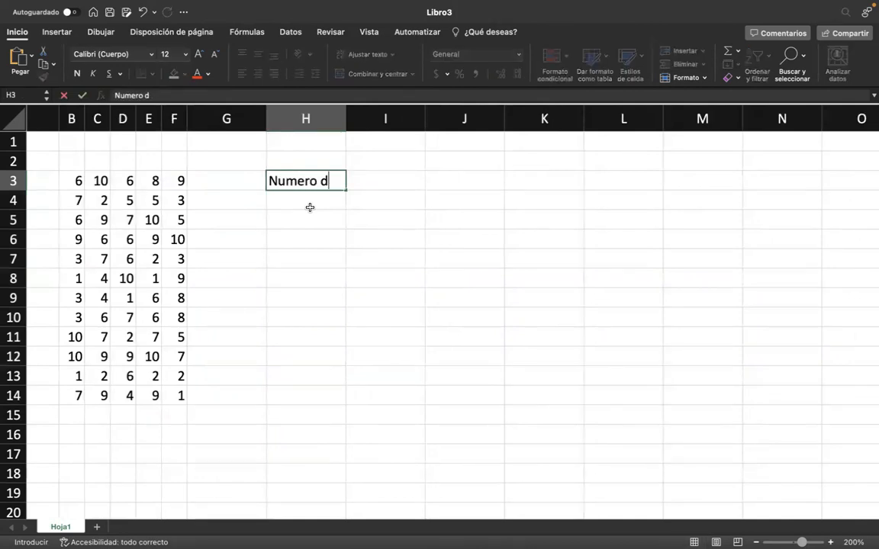
{"action": "key", "text": "BackSpace"}
{"action": "key", "text": "BackSpace"}
{"action": "key", "text": "BackSpace"}
{"action": "key", "text": "BackSpace"}
{"action": "key", "text": "BackSpace"}
{"action": "key", "text": "BackSpace"}
{"action": "key", "text": "BackSpace"}
{"action": "key", "text": "BackSpace"}
{"action": "type", "text": "Datos"}
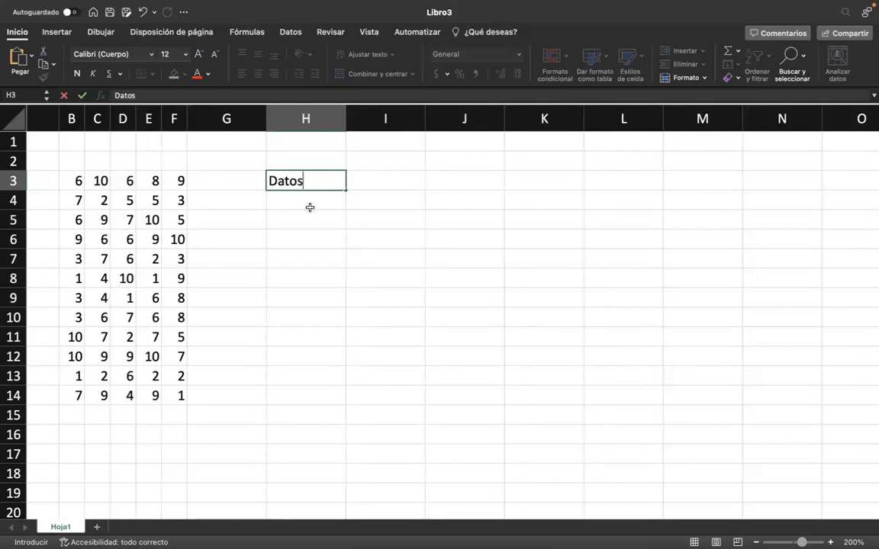
{"action": "key", "text": "Tab"}
{"action": "type", "text": "="}
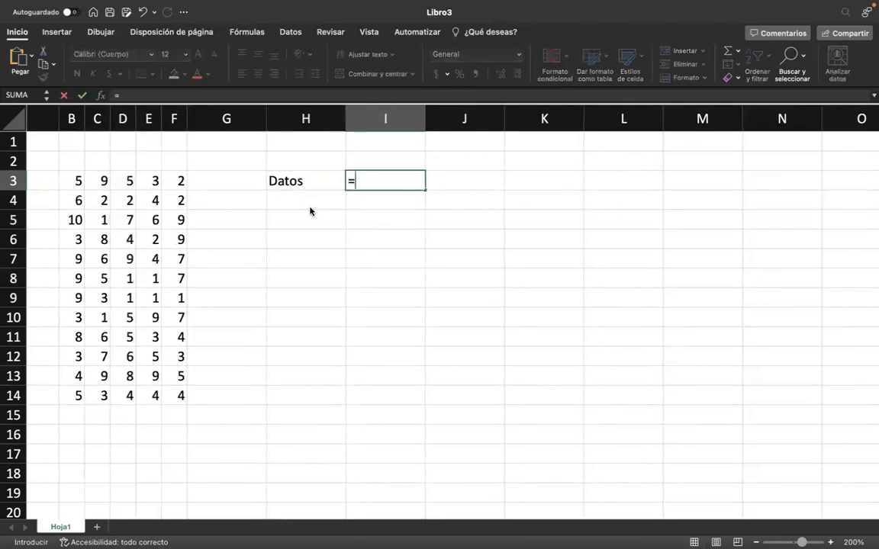
{"action": "left_click", "coordinate": [372, 233]}
{"action": "key", "text": "Escape"}
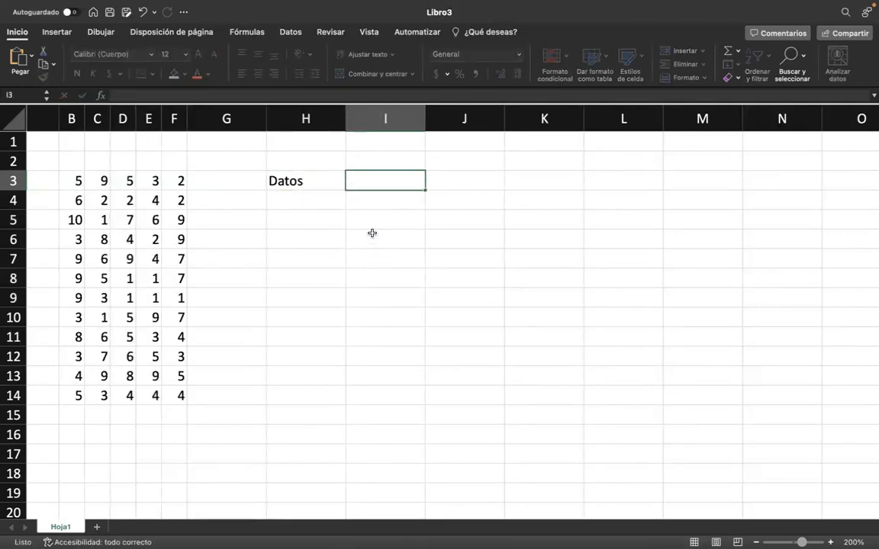
Recalculate the random numbers several times by starting and leaving edits in empty cells beside the data, and watch how they behave.
{"action": "left_click", "coordinate": [318, 269]}
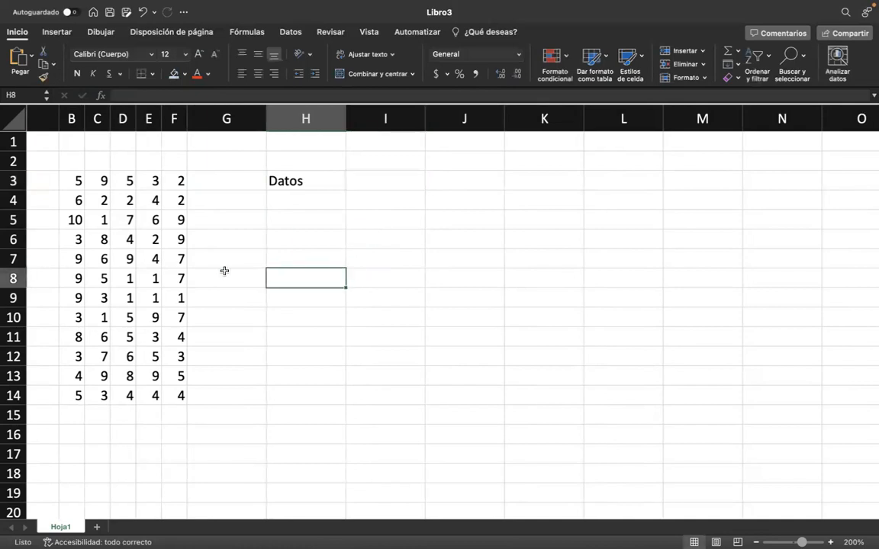
{"action": "double_click", "coordinate": [224, 271]}
{"action": "double_click", "coordinate": [337, 254]}
{"action": "left_click", "coordinate": [291, 326]}
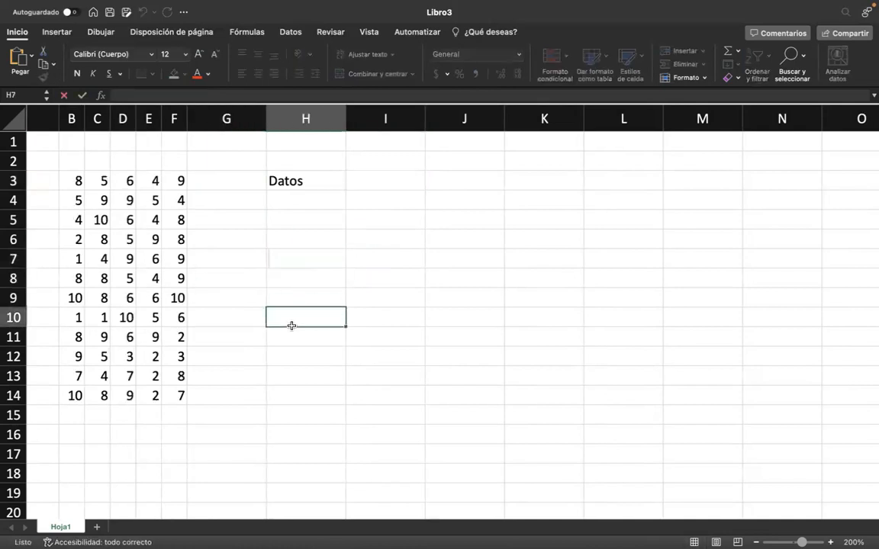
{"action": "left_click", "coordinate": [289, 257]}
{"action": "double_click", "coordinate": [274, 257]}
{"action": "double_click", "coordinate": [190, 237]}
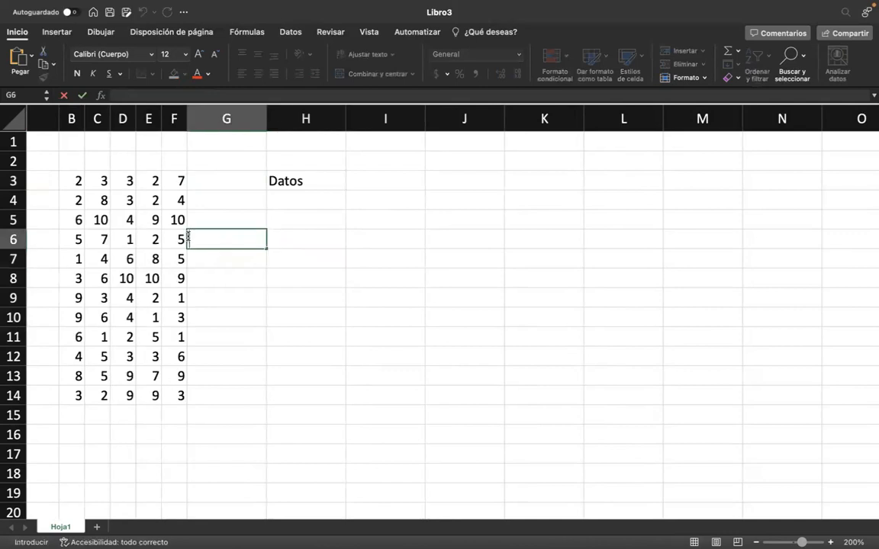
{"action": "double_click", "coordinate": [312, 240]}
{"action": "double_click", "coordinate": [302, 318]}
{"action": "left_click", "coordinate": [299, 245]}
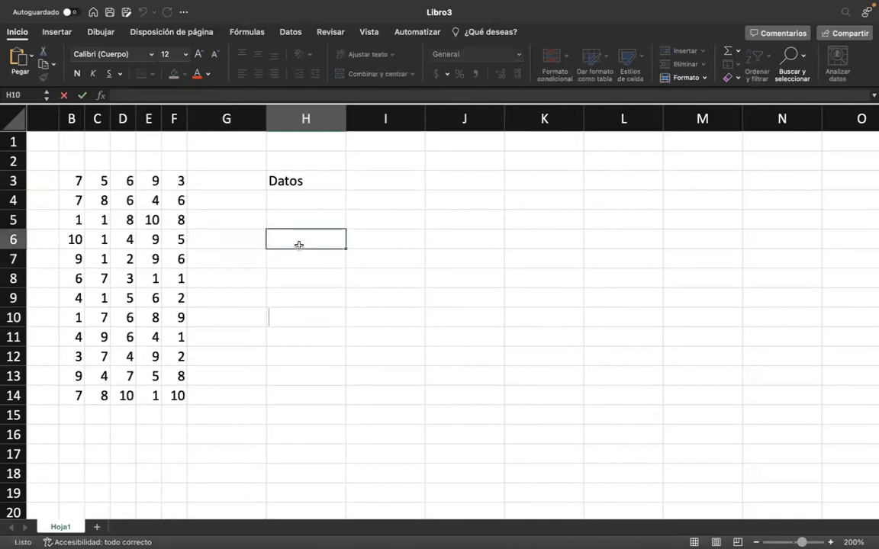
{"action": "left_click", "coordinate": [273, 259]}
Replace the random-number formulas in B3:F14 with fixed values by copying the range and pasting only values over it.
{"action": "left_click", "coordinate": [68, 182]}
{"action": "left_click_drag", "start_coordinate": [69, 181], "coordinate": [174, 406]}
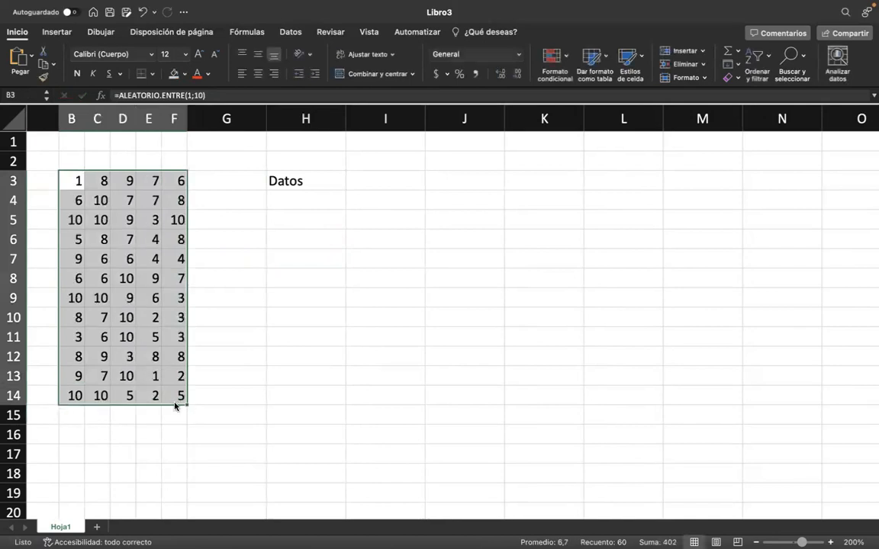
{"action": "key", "text": "super+c"}
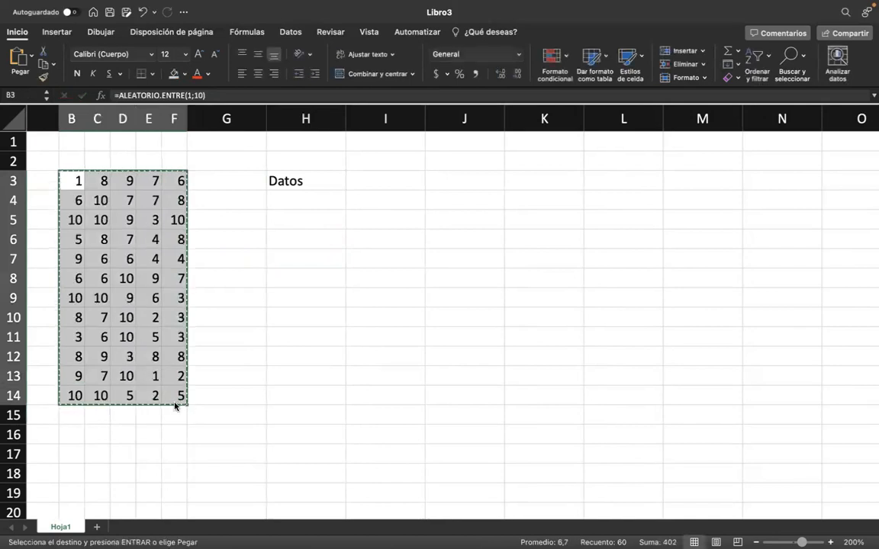
{"action": "left_click", "coordinate": [31, 57]}
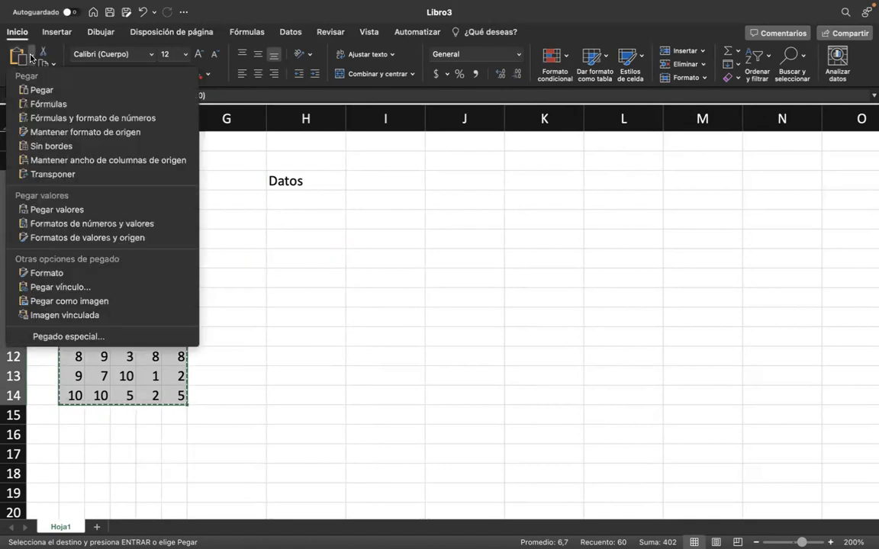
{"action": "left_click", "coordinate": [77, 210]}
{"action": "left_click", "coordinate": [257, 275]}
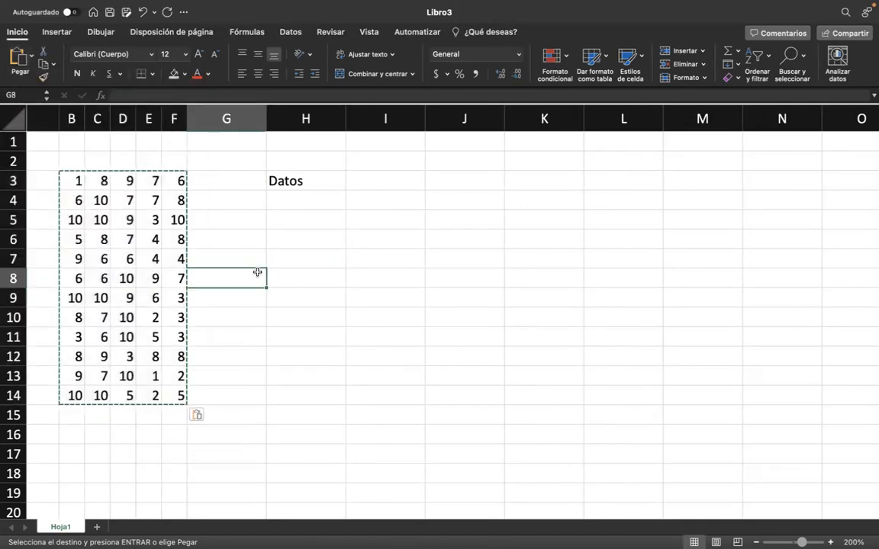
Count the data in cell I3, next to "Datos", with the formula =CONTAR(B3:F14).
{"action": "left_click", "coordinate": [385, 179]}
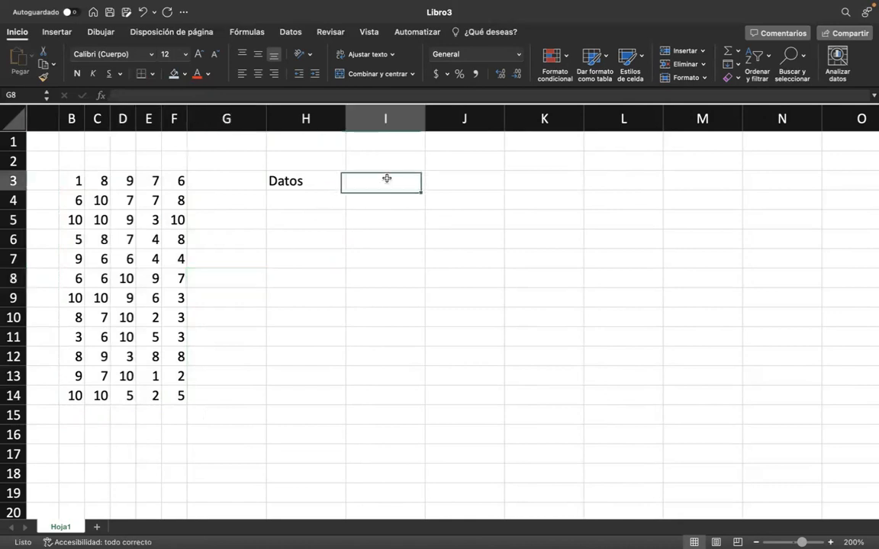
{"action": "type", "text": "="}
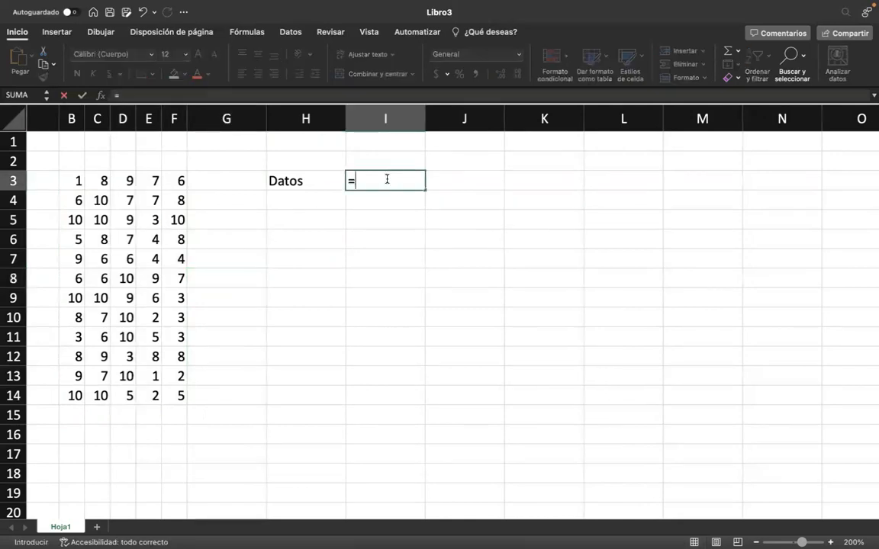
{"action": "type", "text": "contar"}
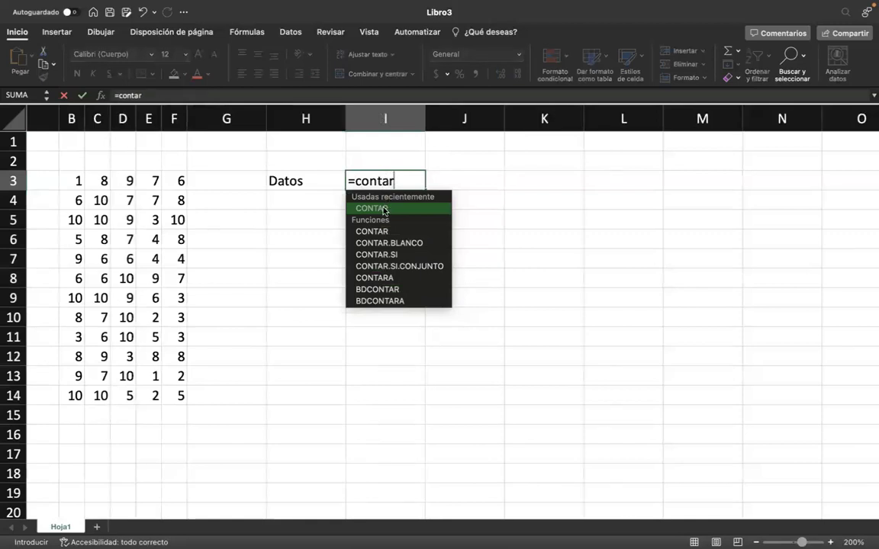
{"action": "double_click", "coordinate": [385, 208]}
{"action": "left_click_drag", "start_coordinate": [65, 185], "coordinate": [174, 396]}
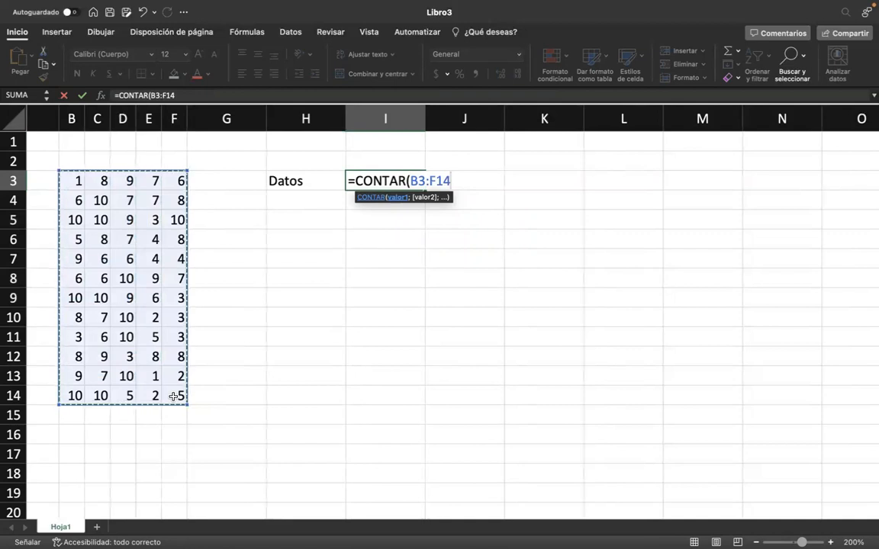
{"action": "key", "text": "Return"}
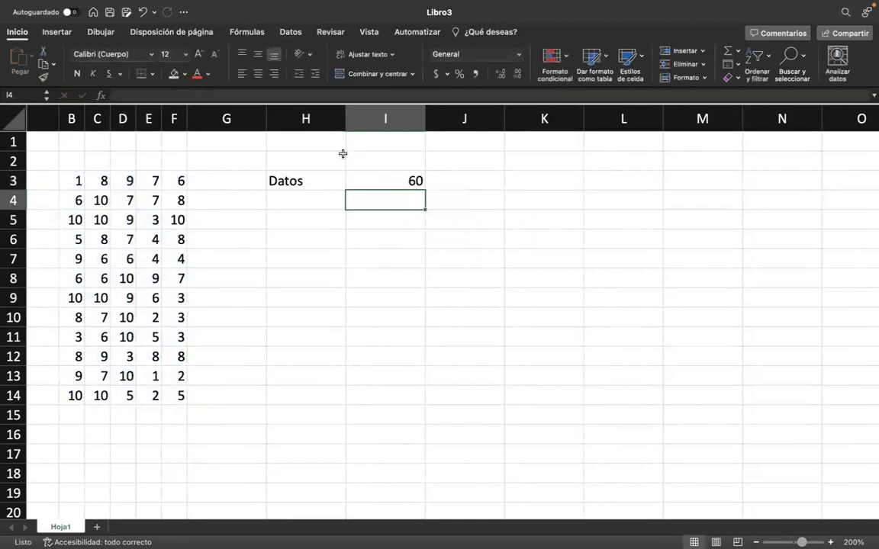
Narrow columns H and I to equal widths just wide enough for the "Datos" label.
{"action": "left_click_drag", "start_coordinate": [394, 117], "coordinate": [309, 120]}
{"action": "left_click", "coordinate": [290, 336]}
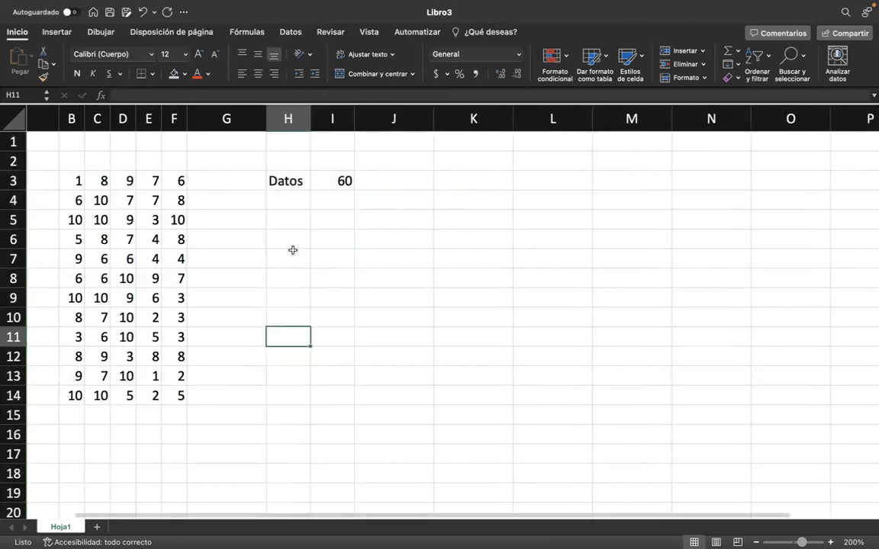
{"action": "left_click", "coordinate": [296, 220]}
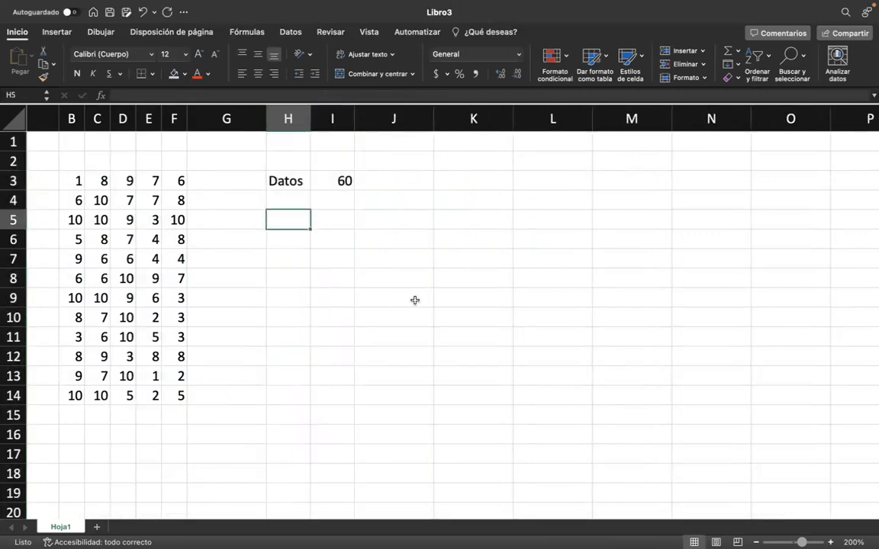
{"action": "left_click", "coordinate": [382, 215]}
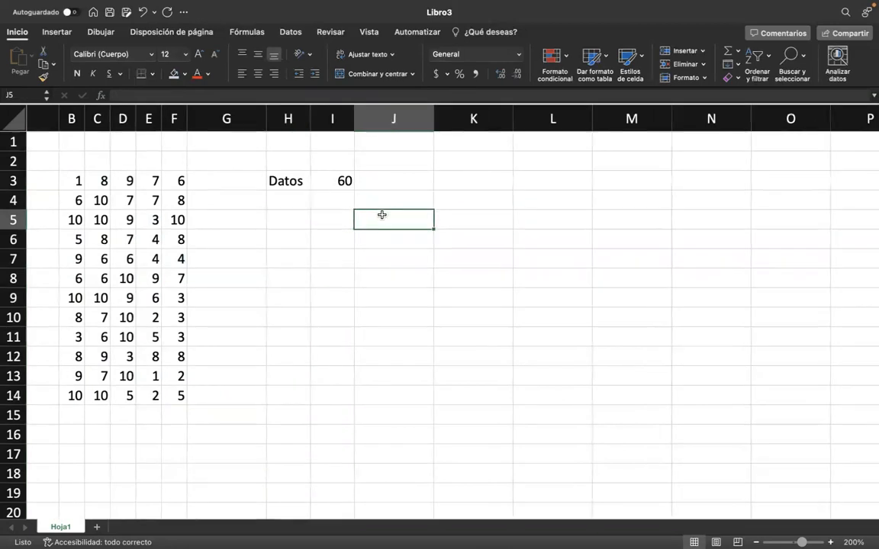
Enter the frequency-table headers Clase, Fa, Fr, FAA and FRA in cells J5 to N5.
{"action": "type", "text": "Claro"}
{"action": "key", "text": "BackSpace"}
{"action": "key", "text": "BackSpace"}
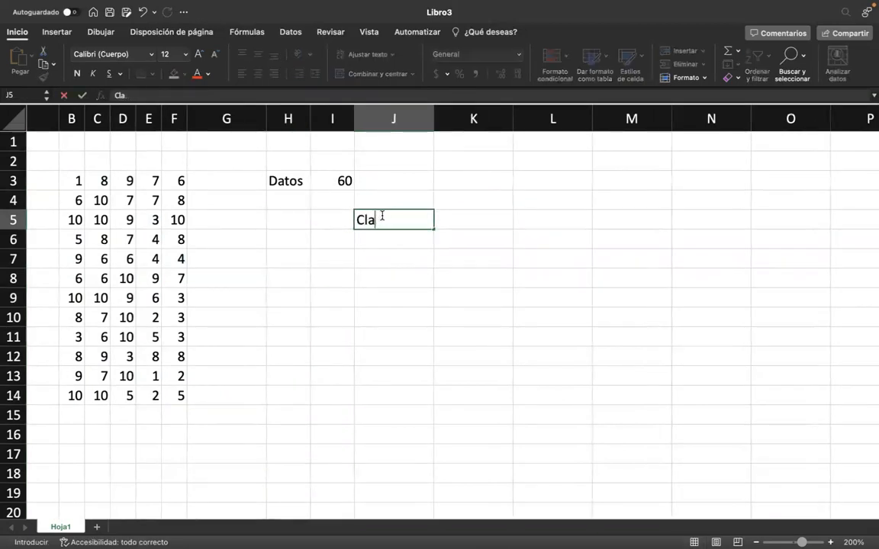
{"action": "type", "text": "se"}
{"action": "key", "text": "Tab"}
{"action": "type", "text": "Fa"}
{"action": "key", "text": "Tab"}
{"action": "type", "text": "FR"}
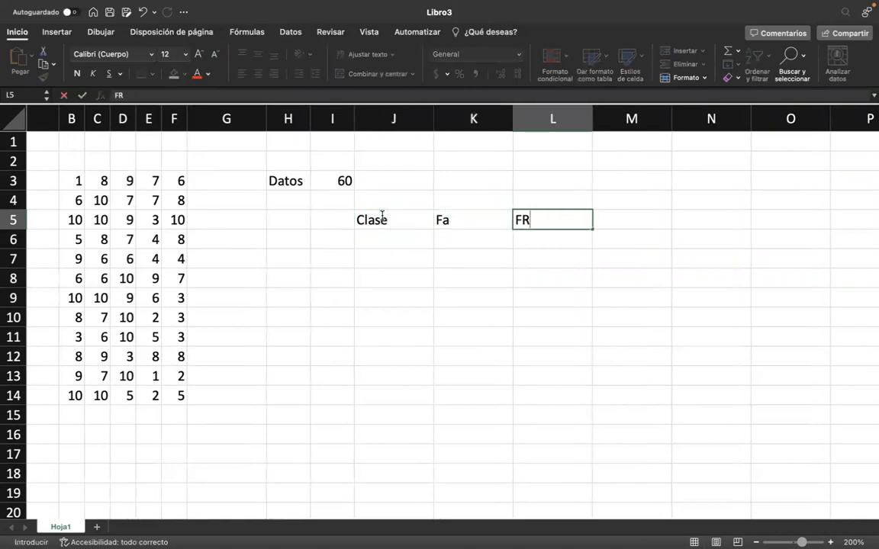
{"action": "key", "text": "BackSpace"}
{"action": "type", "text": "r"}
{"action": "key", "text": "Tab"}
{"action": "type", "text": "FAA"}
{"action": "key", "text": "Tab"}
{"action": "type", "text": "FRA"}
Narrow columns J to N to equal widths that still fit their headers.
{"action": "left_click_drag", "start_coordinate": [398, 118], "coordinate": [744, 118]}
{"action": "left_click_drag", "start_coordinate": [434, 118], "coordinate": [403, 122]}
{"action": "left_click_drag", "start_coordinate": [374, 222], "coordinate": [459, 318]}
{"action": "left_click", "coordinate": [336, 232]}
List the classes 1 to 10 in J6:J15 by entering 1 and 2 and extending the series.
{"action": "left_click", "coordinate": [361, 239]}
{"action": "type", "text": "1"}
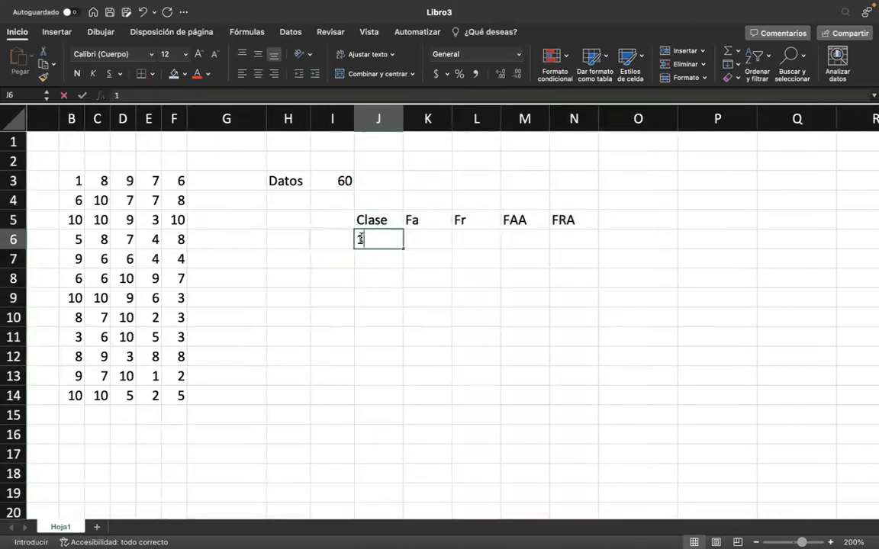
{"action": "key", "text": "Return"}
{"action": "type", "text": "2"}
{"action": "key", "text": "Return"}
{"action": "left_click_drag", "start_coordinate": [395, 243], "coordinate": [384, 428]}
{"action": "scroll", "coordinate": [506, 412], "scroll_direction": "right", "scroll_amount": 2}
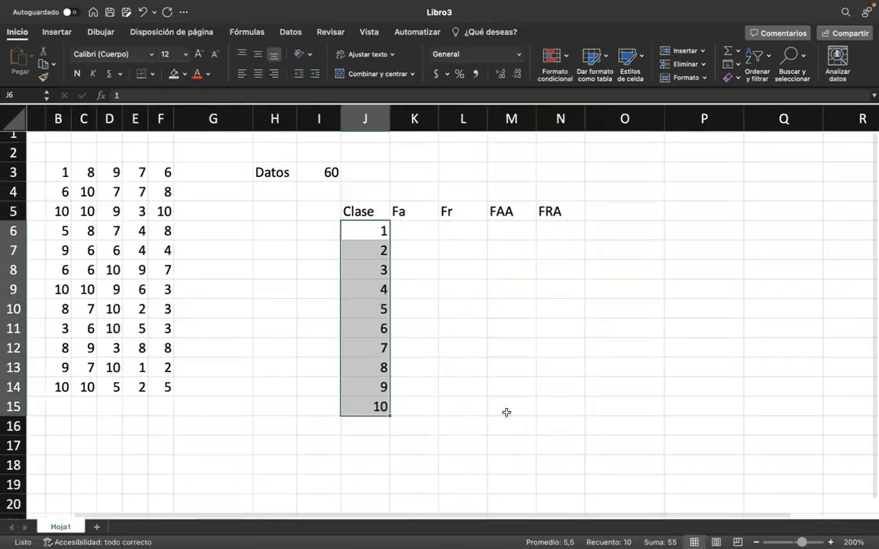
Format the table J5:N15 with all borders, a light blue fill and horizontally centred contents.
{"action": "left_click_drag", "start_coordinate": [325, 215], "coordinate": [515, 413]}
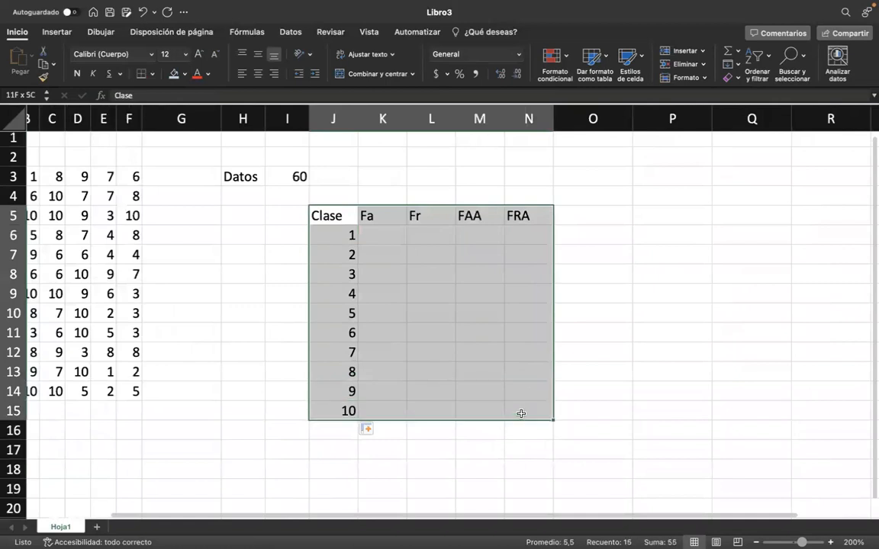
{"action": "left_click", "coordinate": [153, 72]}
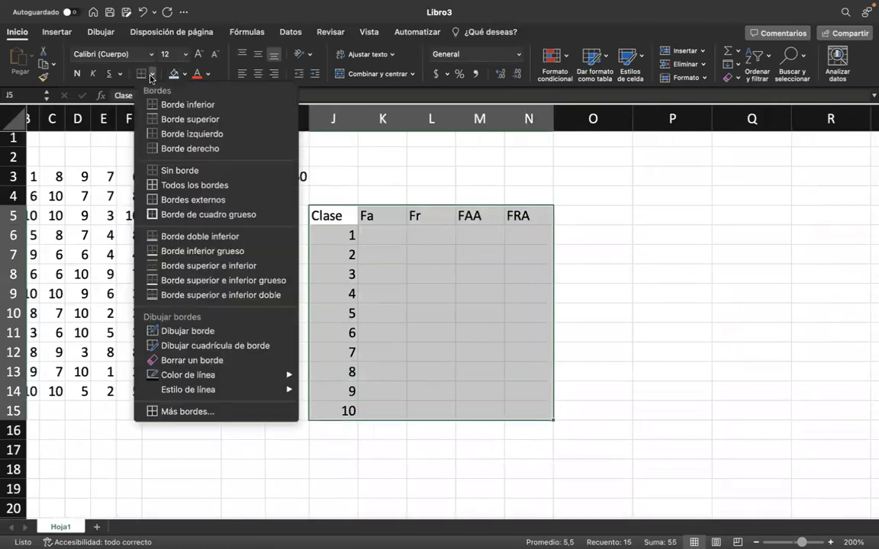
{"action": "left_click", "coordinate": [214, 187]}
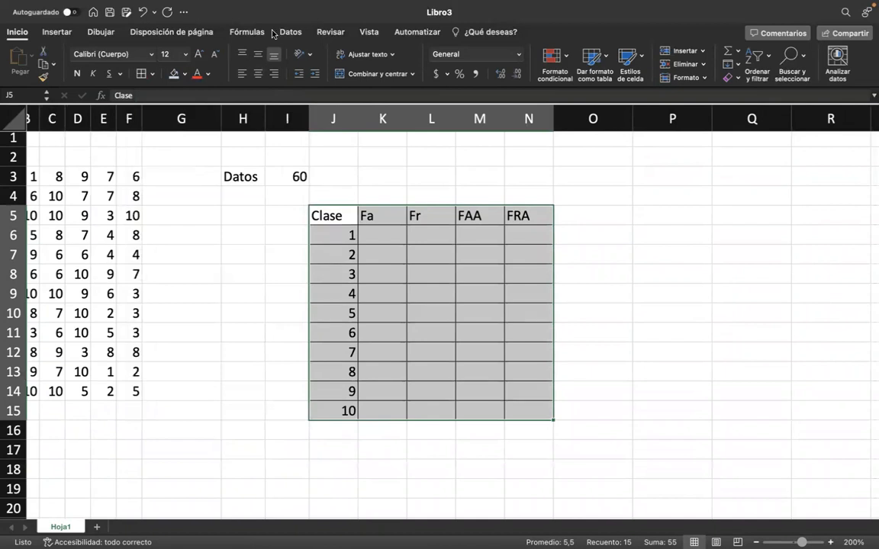
{"action": "left_click", "coordinate": [168, 76]}
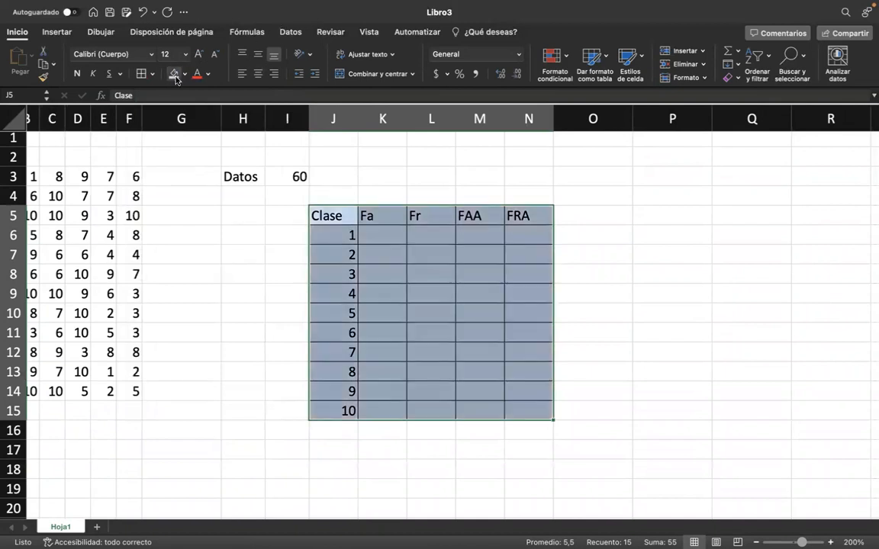
{"action": "scroll", "coordinate": [286, 212], "scroll_direction": "left", "scroll_amount": 3}
{"action": "left_click", "coordinate": [258, 74]}
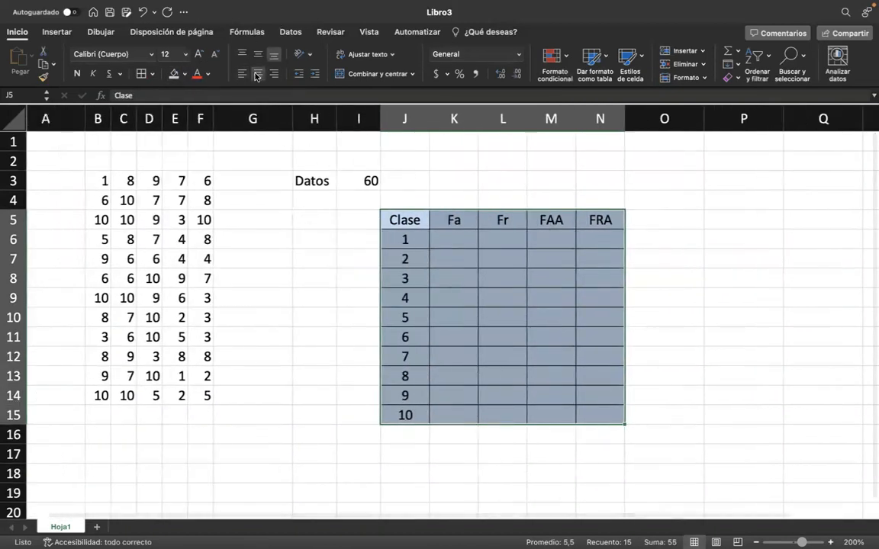
{"action": "left_click", "coordinate": [464, 258]}
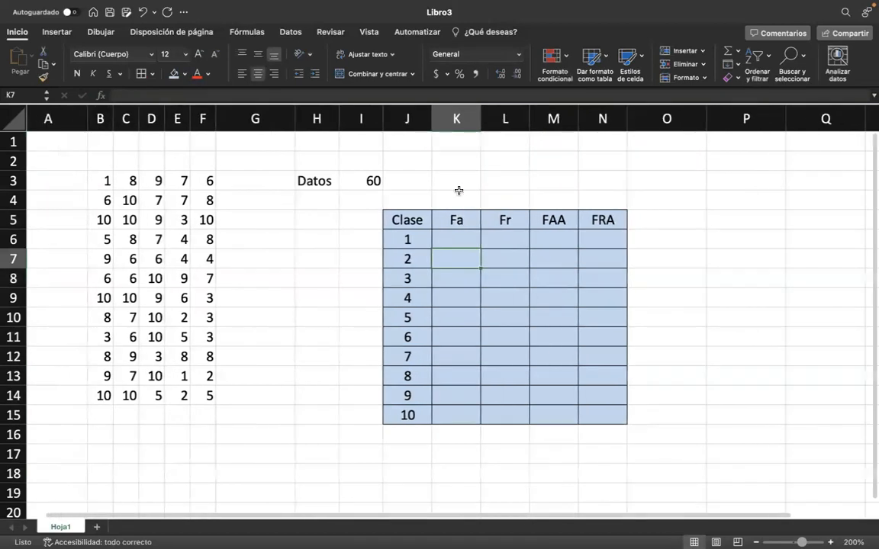
Calculate the absolute frequencies in the Fa column with =FRECUENCIA(B3:F14;J6:J14) entered in K6.
{"action": "left_click", "coordinate": [458, 238]}
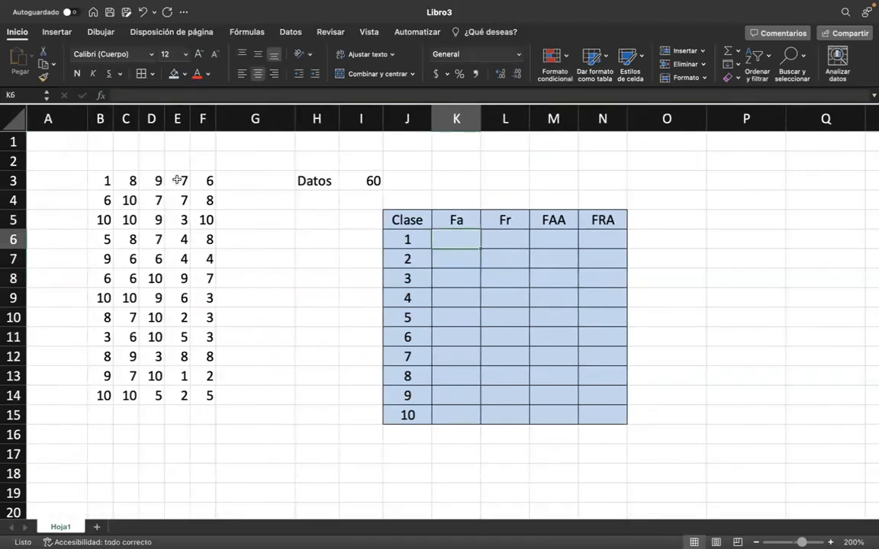
{"action": "type", "text": "="}
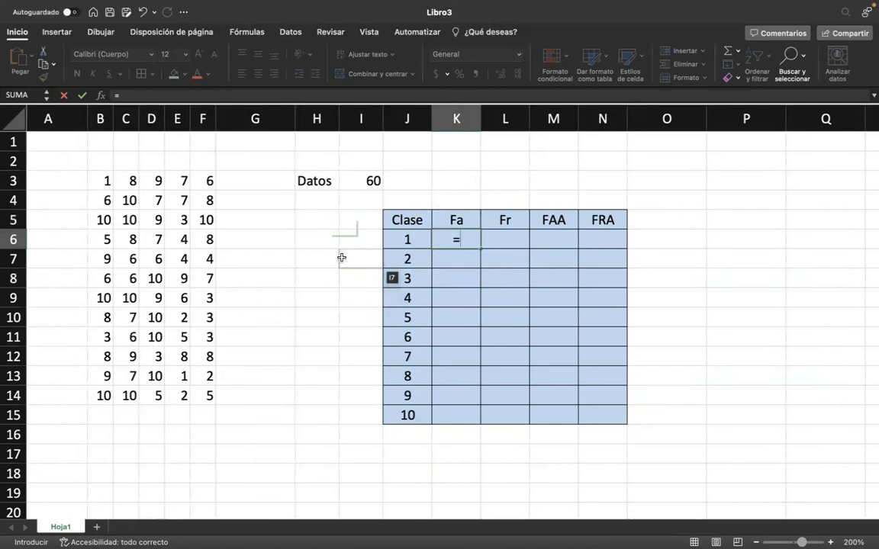
{"action": "type", "text": "FRE"}
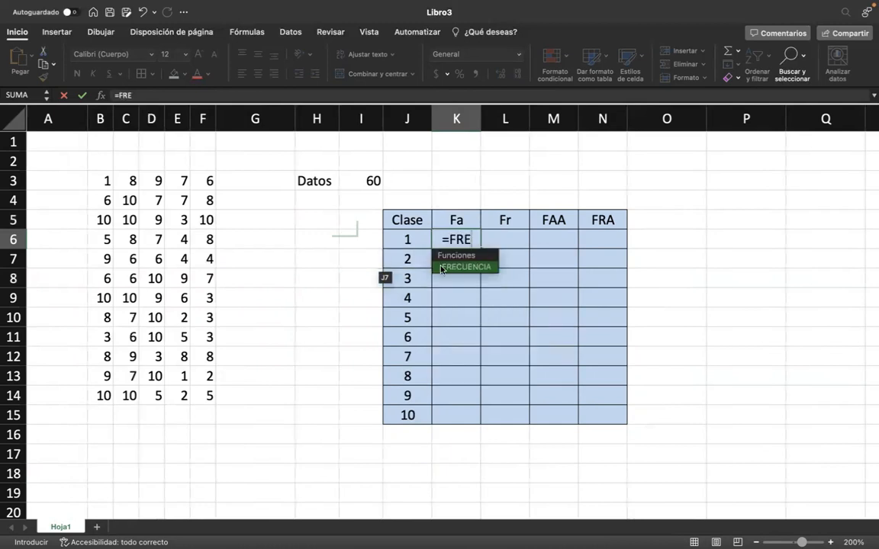
{"action": "double_click", "coordinate": [460, 267]}
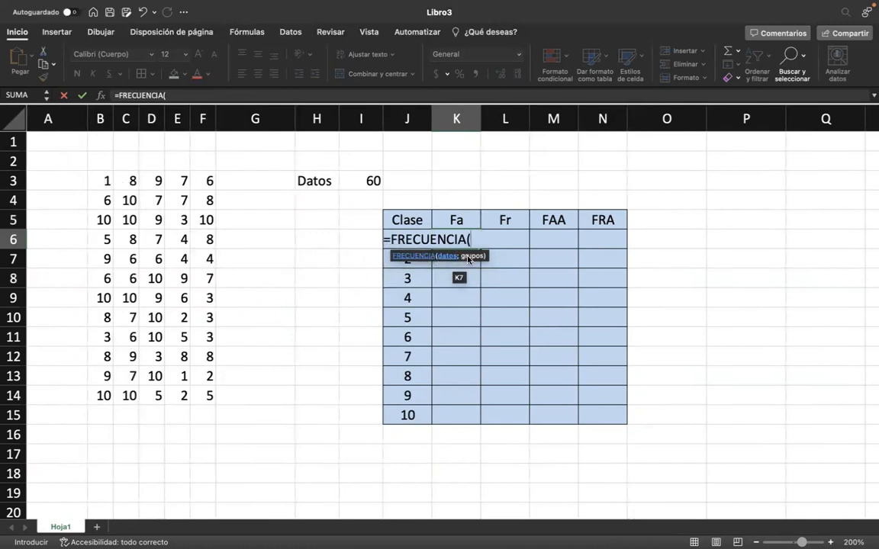
{"action": "left_click_drag", "start_coordinate": [105, 177], "coordinate": [209, 396]}
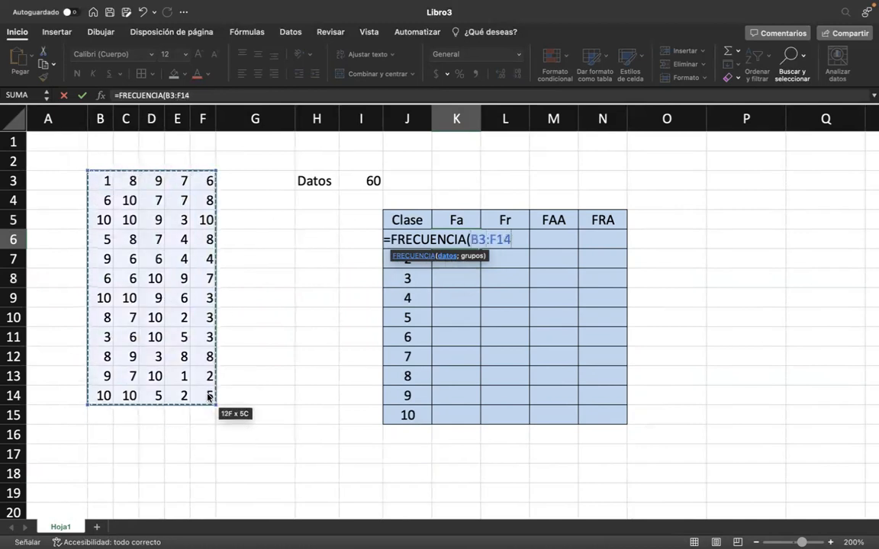
{"action": "type", "text": ";"}
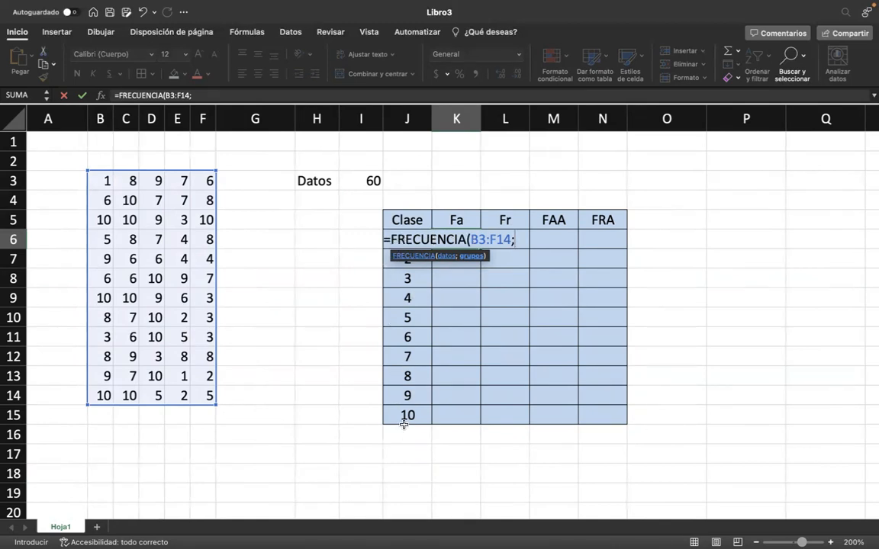
{"action": "left_click_drag", "start_coordinate": [409, 416], "coordinate": [405, 239]}
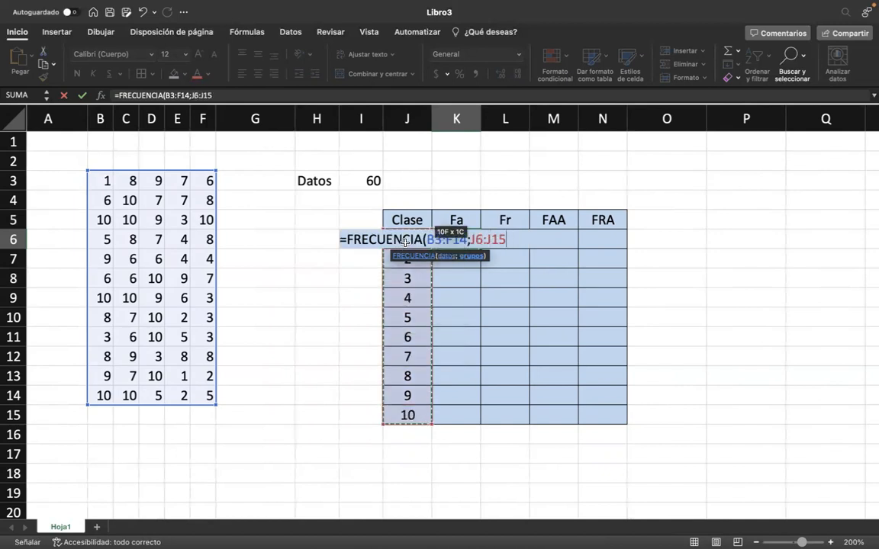
{"action": "left_click_drag", "start_coordinate": [407, 398], "coordinate": [416, 238]}
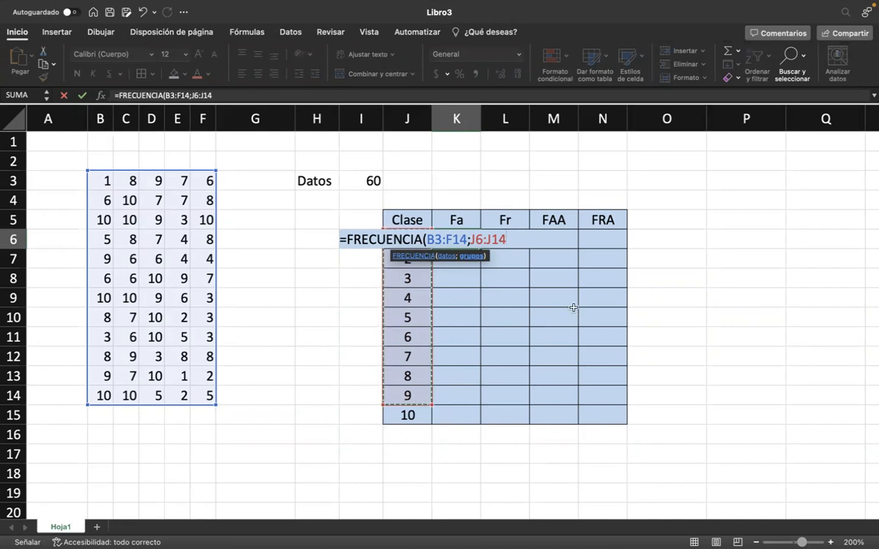
{"action": "left_click", "coordinate": [501, 238]}
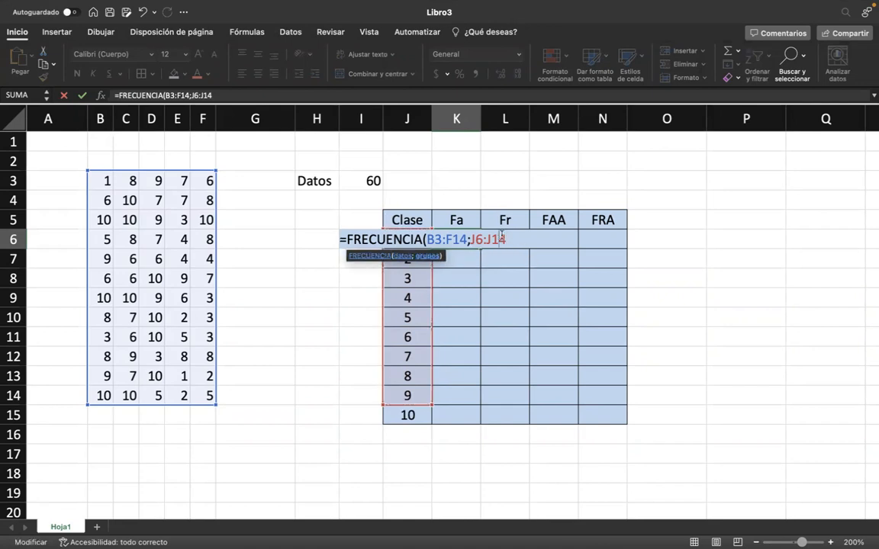
{"action": "key", "text": "Return"}
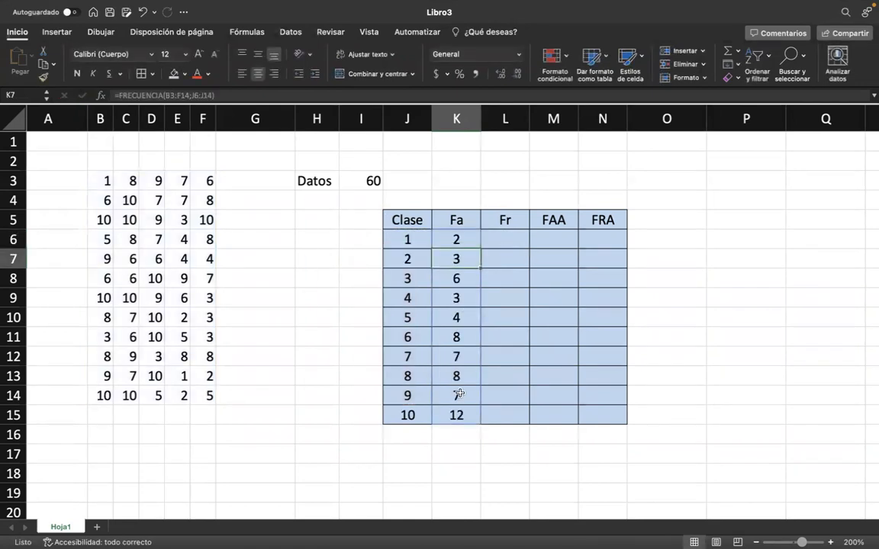
Check the class 1 frequency against the data by shading cells E13 and B3, which contain a 1, light blue.
{"action": "left_click", "coordinate": [471, 424]}
{"action": "left_click", "coordinate": [472, 414]}
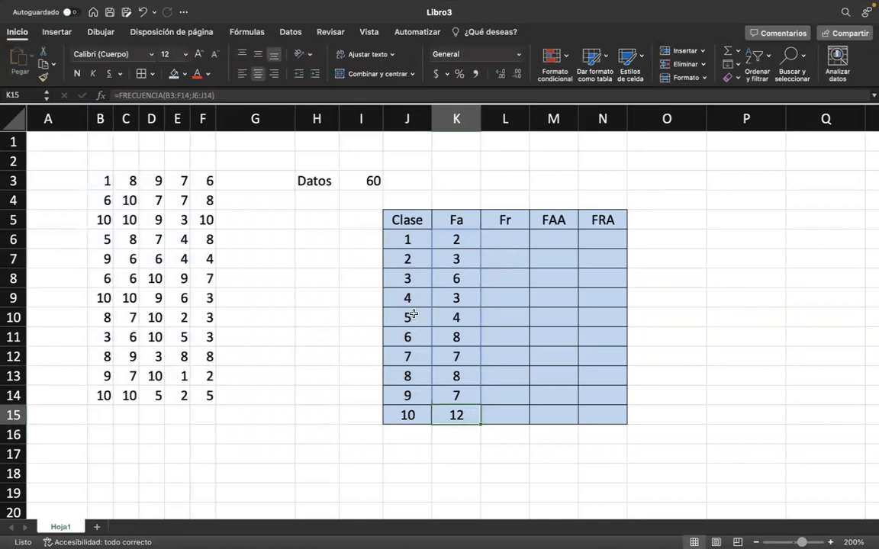
{"action": "left_click", "coordinate": [473, 315]}
{"action": "left_click", "coordinate": [457, 241]}
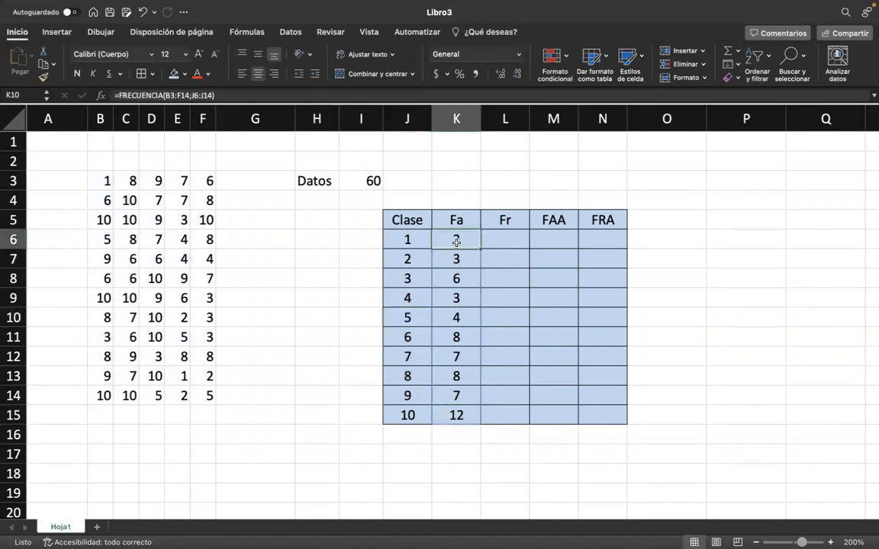
{"action": "left_click", "coordinate": [403, 239]}
{"action": "left_click", "coordinate": [448, 240]}
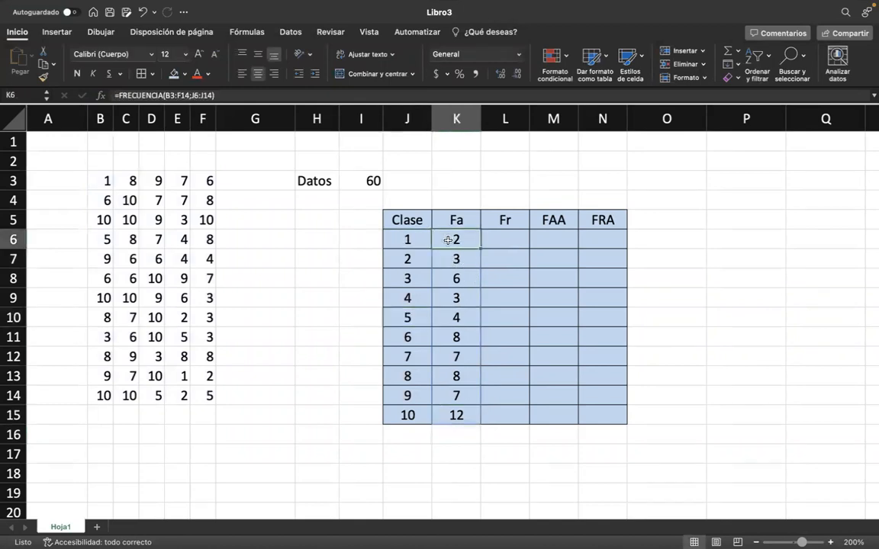
{"action": "left_click", "coordinate": [180, 376]}
{"action": "left_click", "coordinate": [174, 74]}
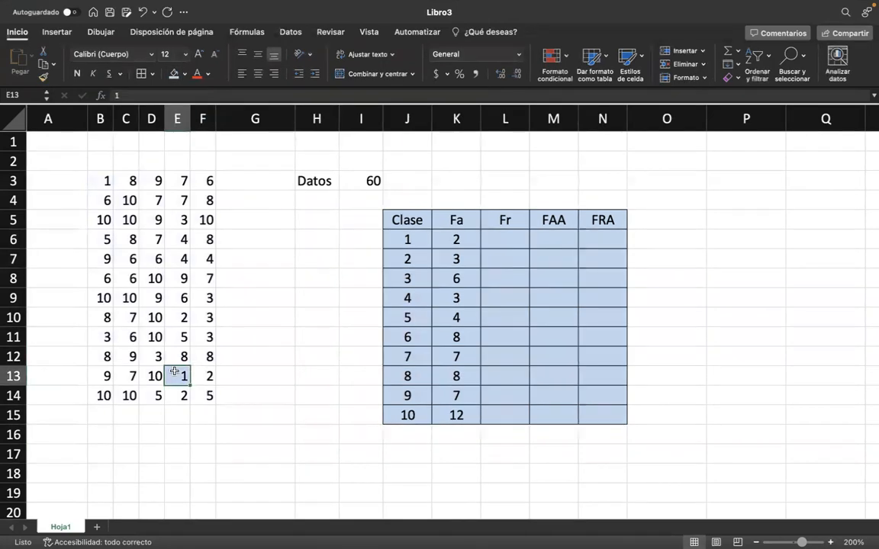
{"action": "left_click", "coordinate": [106, 180]}
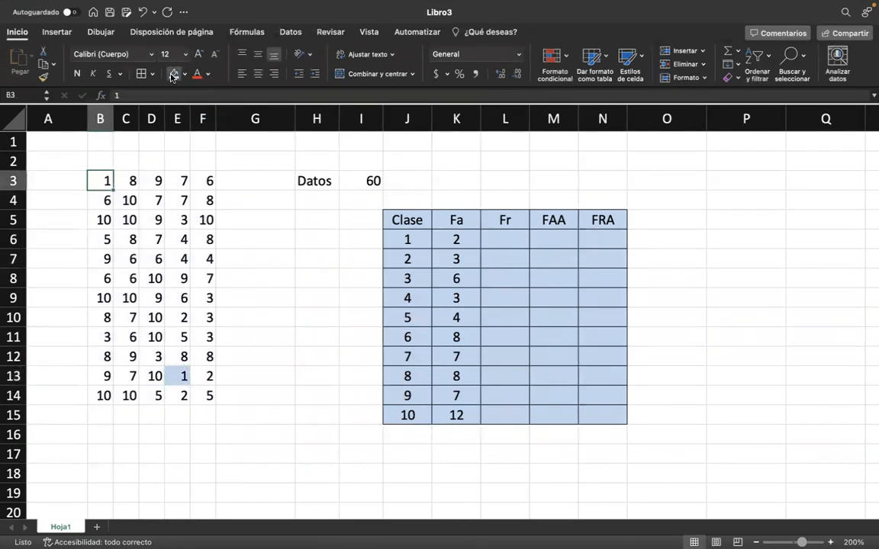
{"action": "left_click", "coordinate": [174, 75]}
{"action": "left_click", "coordinate": [259, 359]}
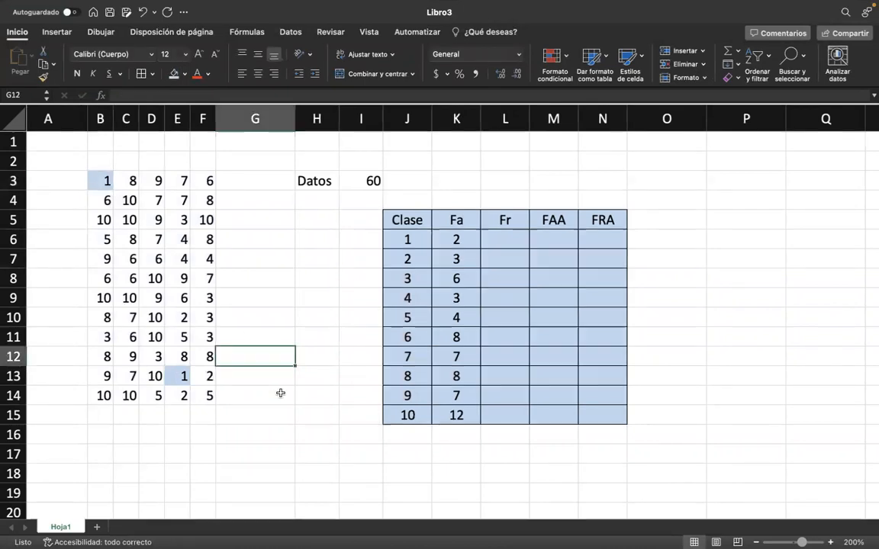
Calculate the relative frequencies with =K6/$I$3 in L6 and fill the formula down the Fr column to L15.
{"action": "left_click", "coordinate": [514, 258]}
{"action": "left_click", "coordinate": [509, 238]}
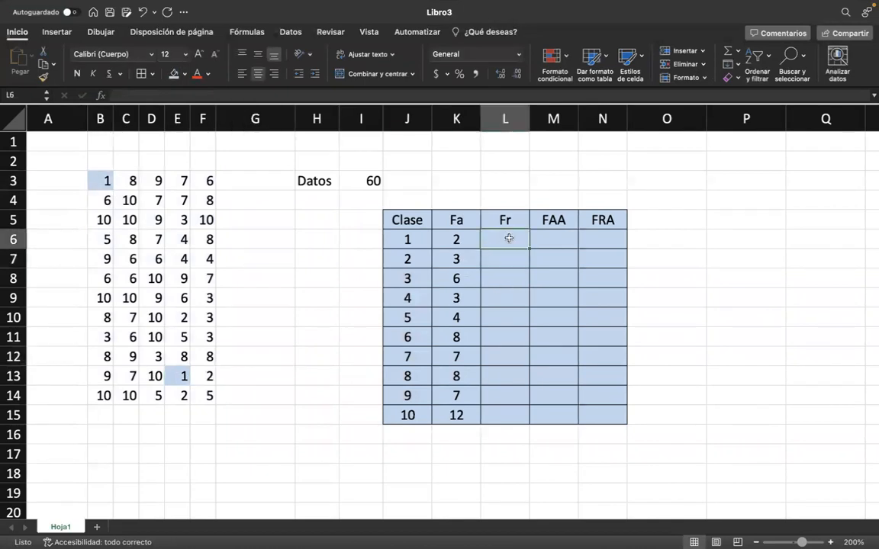
{"action": "type", "text": "="}
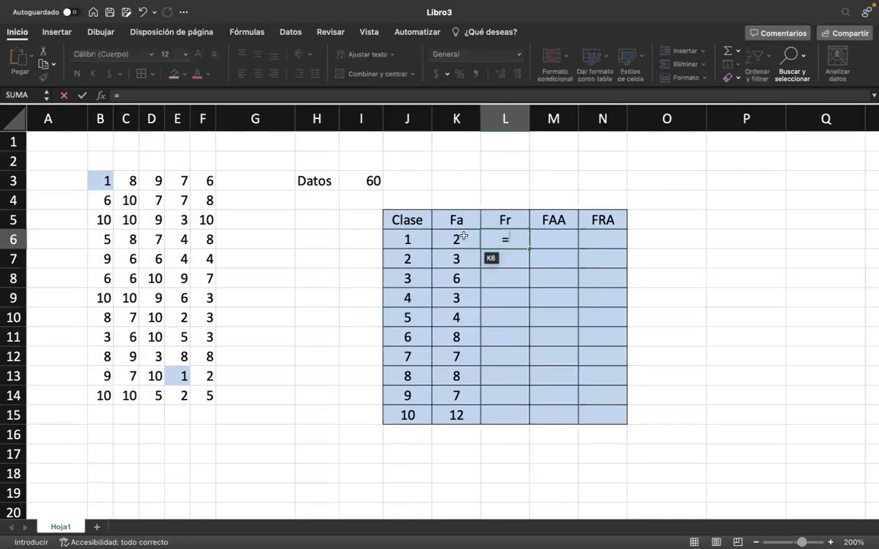
{"action": "left_click", "coordinate": [456, 239]}
{"action": "type", "text": "/"}
{"action": "left_click", "coordinate": [373, 182]}
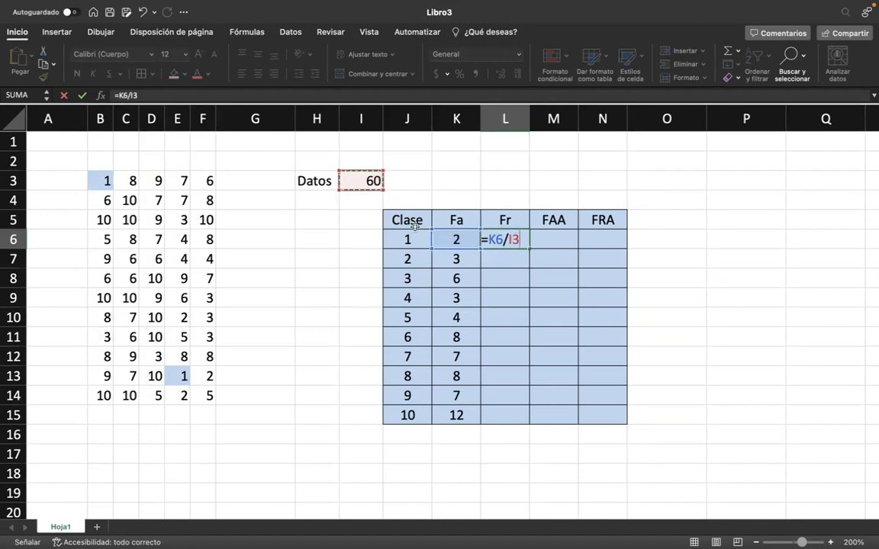
{"action": "left_click", "coordinate": [512, 243]}
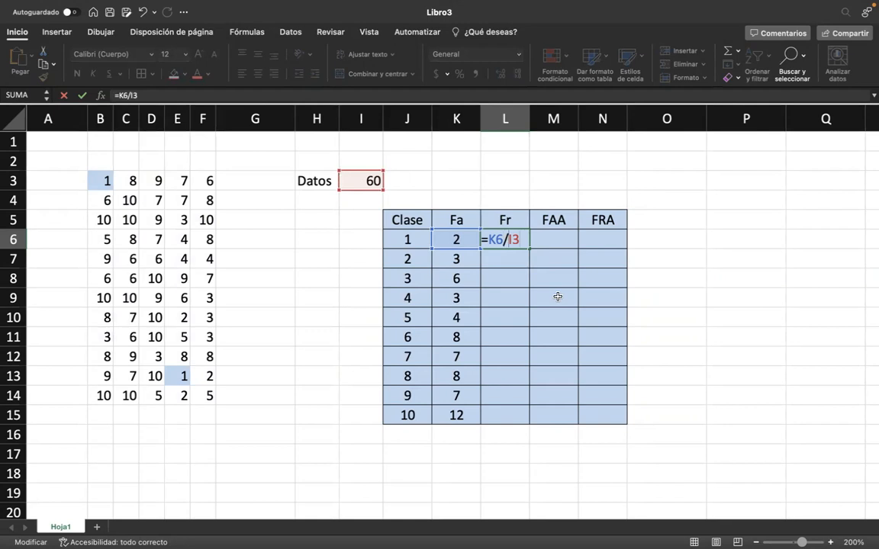
{"action": "key", "text": "F4"}
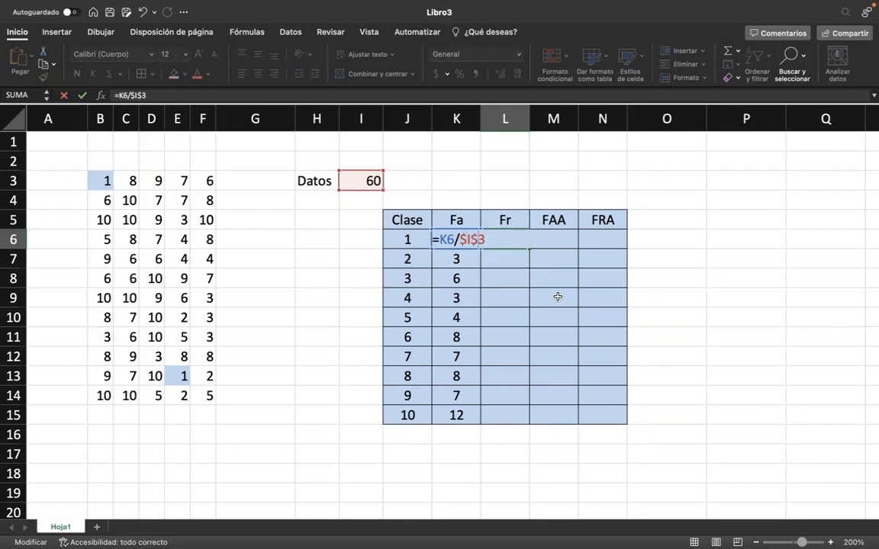
{"action": "key", "text": "Return"}
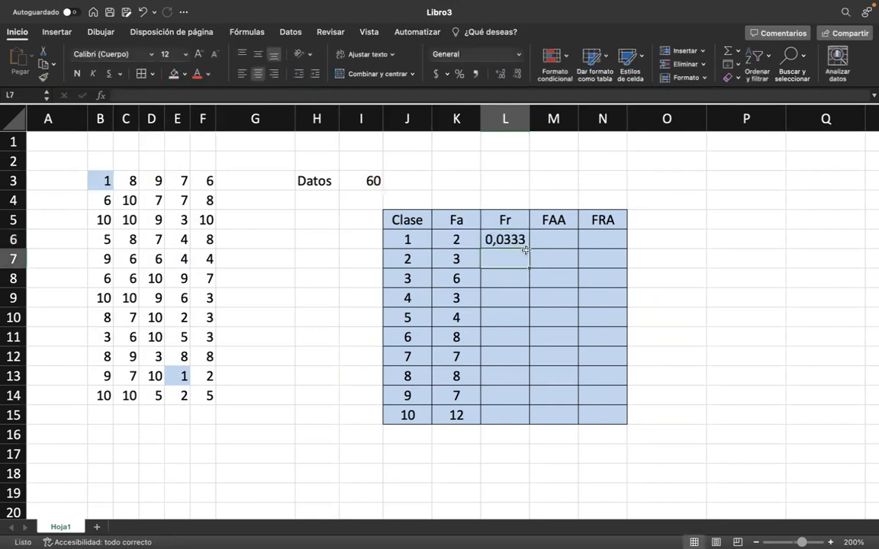
{"action": "left_click", "coordinate": [513, 239]}
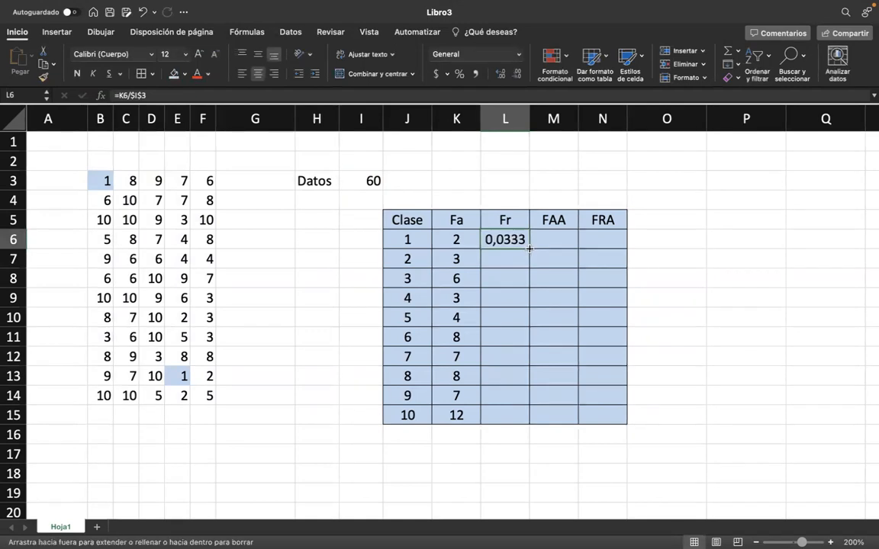
{"action": "double_click", "coordinate": [530, 248]}
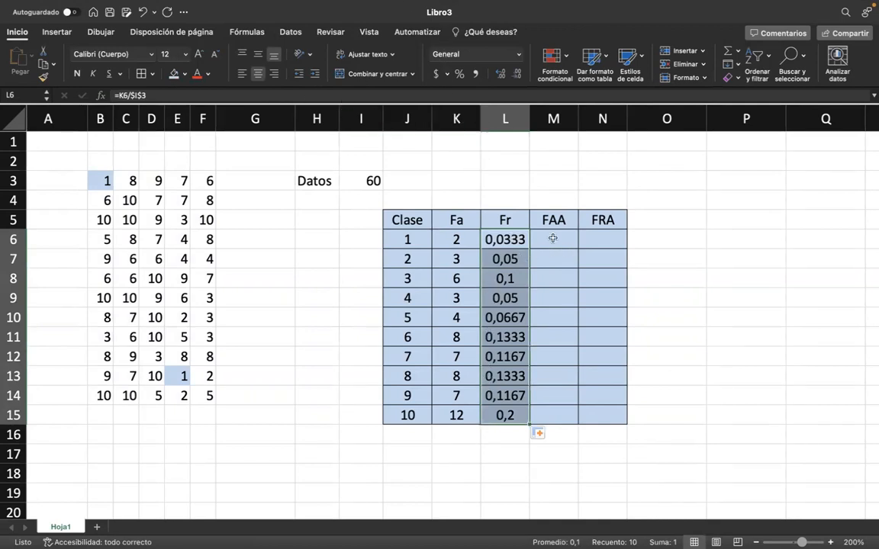
Format the relative frequencies in L6:L15 as percentages.
{"action": "left_click", "coordinate": [565, 392]}
{"action": "left_click", "coordinate": [500, 234]}
{"action": "left_click_drag", "start_coordinate": [500, 235], "coordinate": [485, 418]}
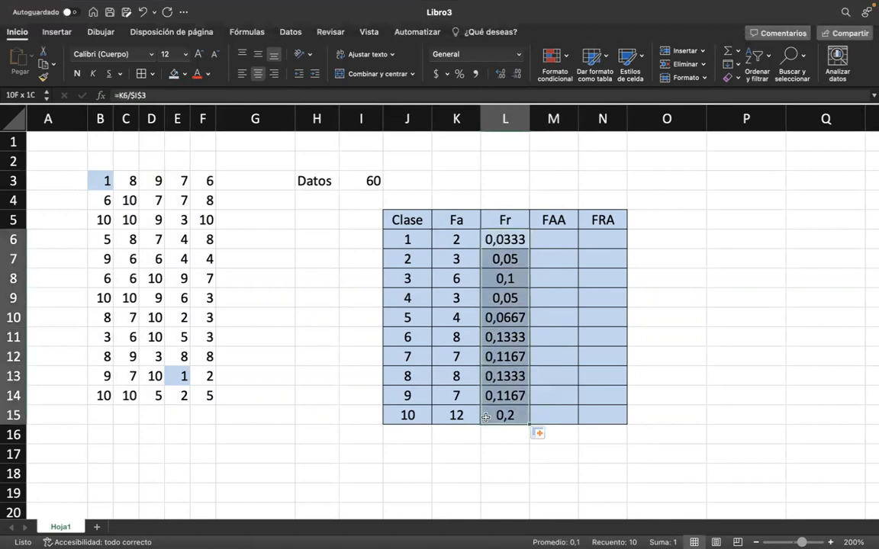
{"action": "left_click", "coordinate": [459, 74]}
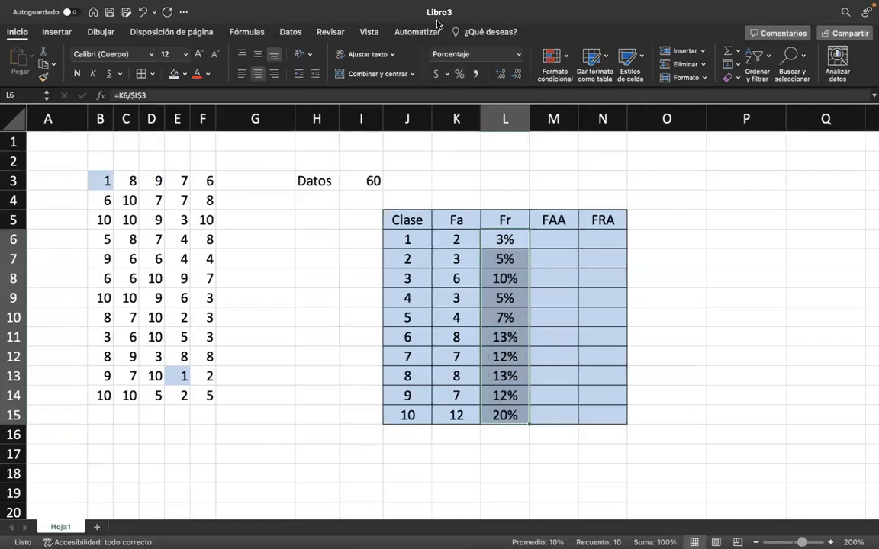
{"action": "left_click", "coordinate": [563, 232]}
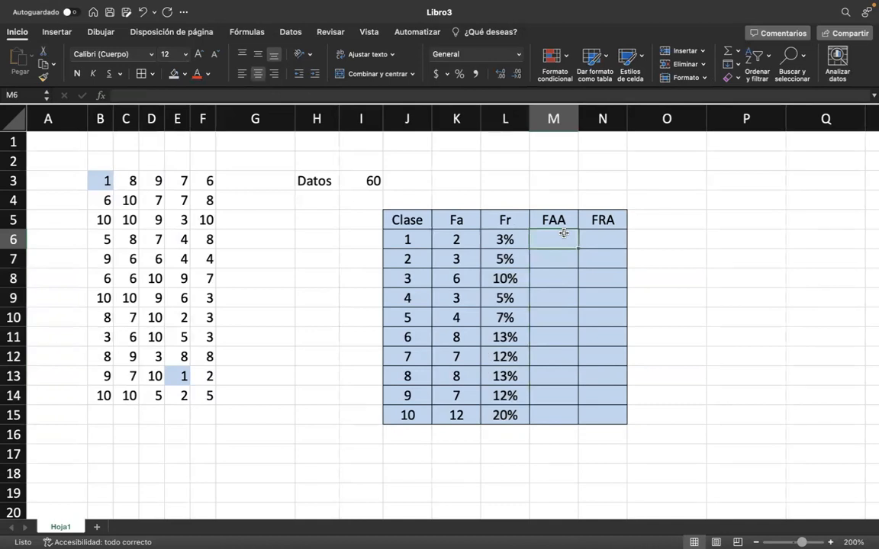
Calculate the cumulative absolute frequencies in the FAA column with =K6 in M6 and =K7+M6 in M7, filled down to M15.
{"action": "type", "text": "="}
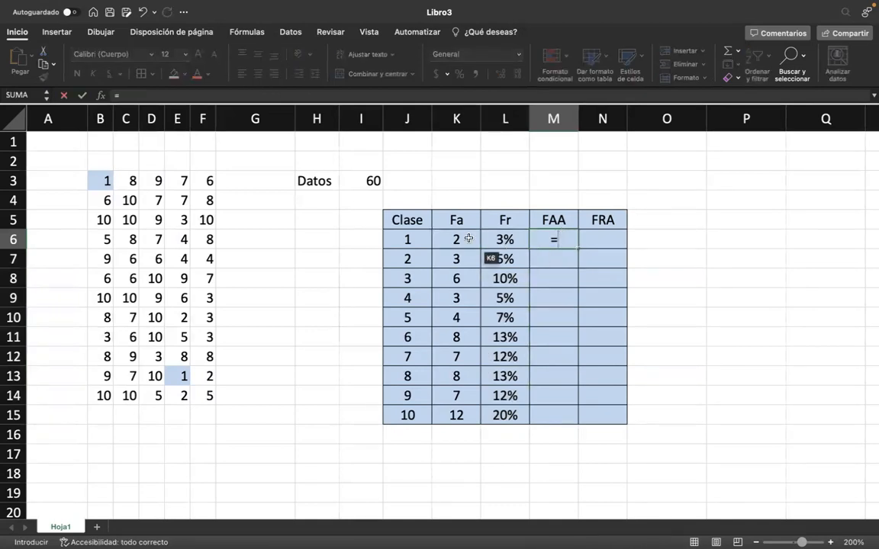
{"action": "left_click", "coordinate": [445, 244]}
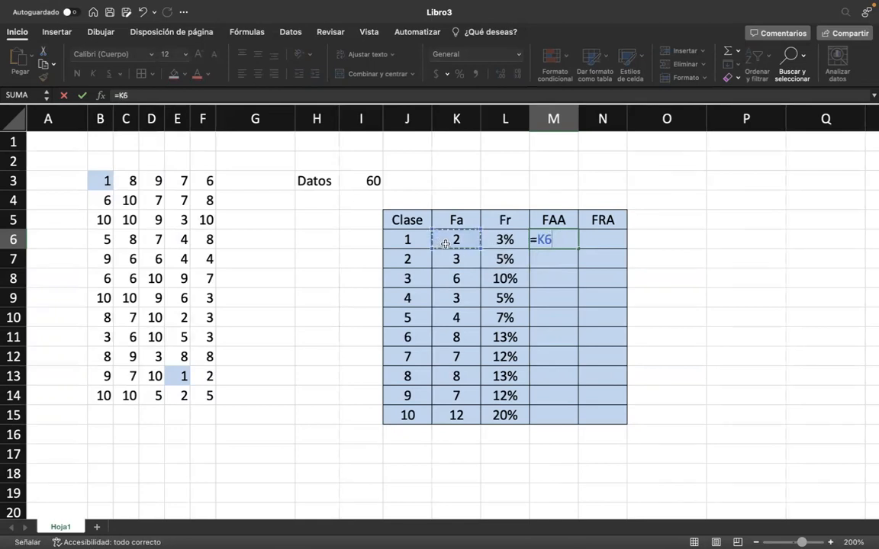
{"action": "key", "text": "Return"}
{"action": "type", "text": "="}
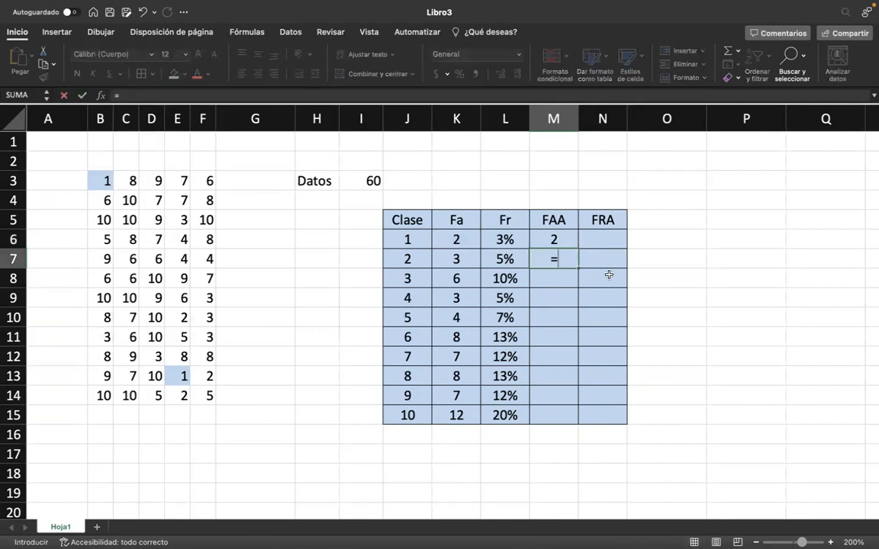
{"action": "left_click", "coordinate": [452, 260]}
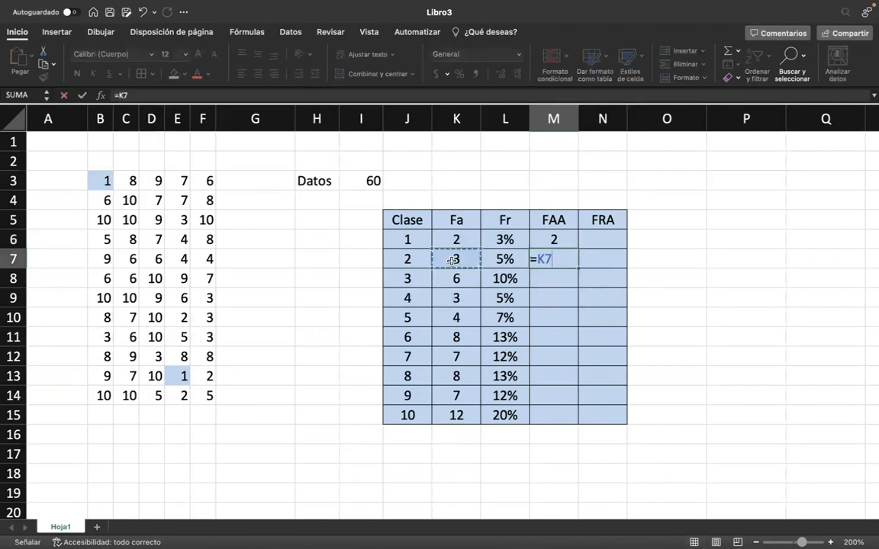
{"action": "type", "text": "+"}
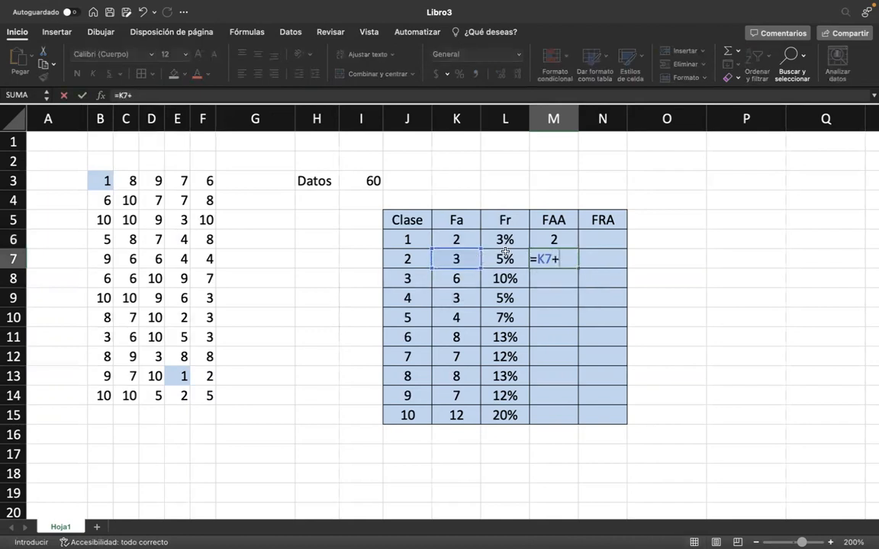
{"action": "left_click", "coordinate": [560, 241]}
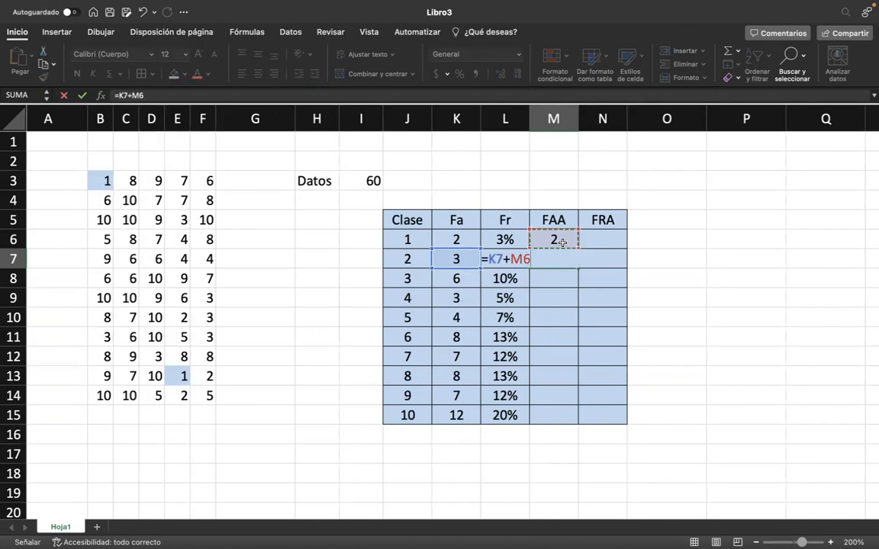
{"action": "key", "text": "Return"}
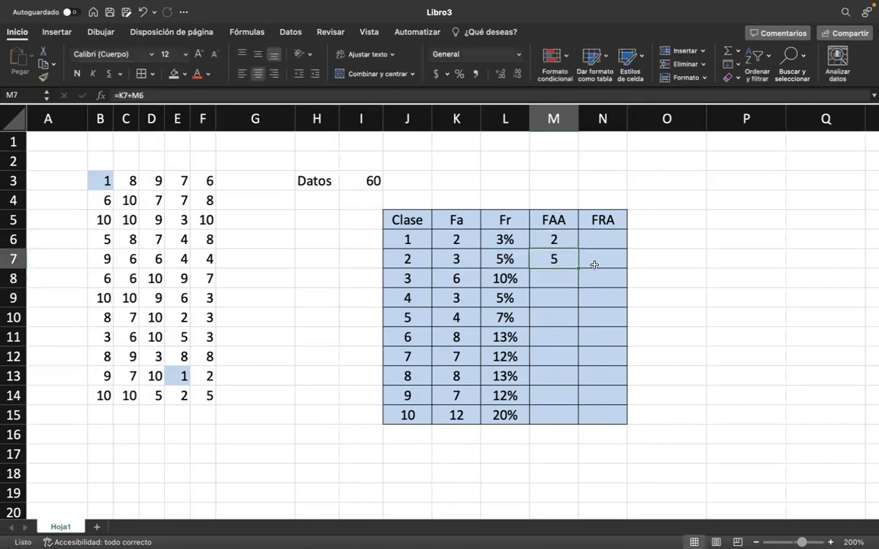
{"action": "double_click", "coordinate": [579, 267]}
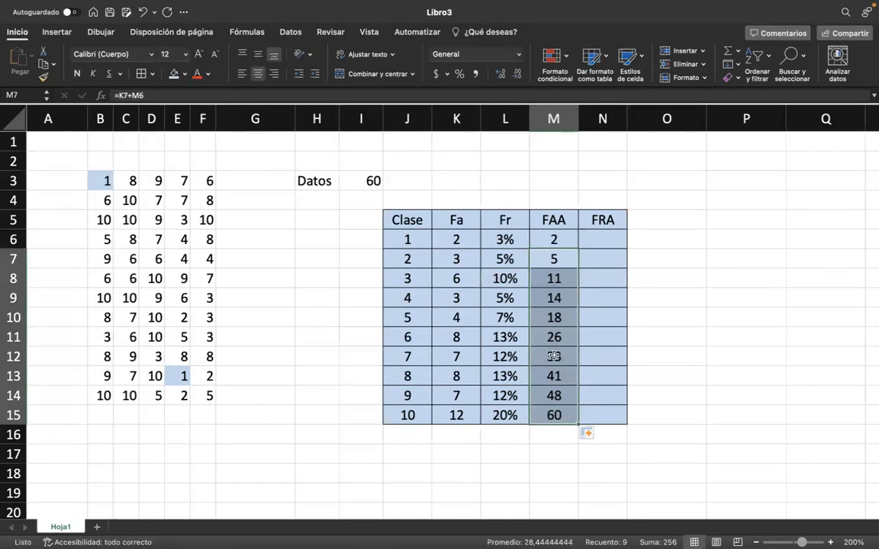
{"action": "left_click", "coordinate": [596, 266]}
{"action": "type", "text": "="}
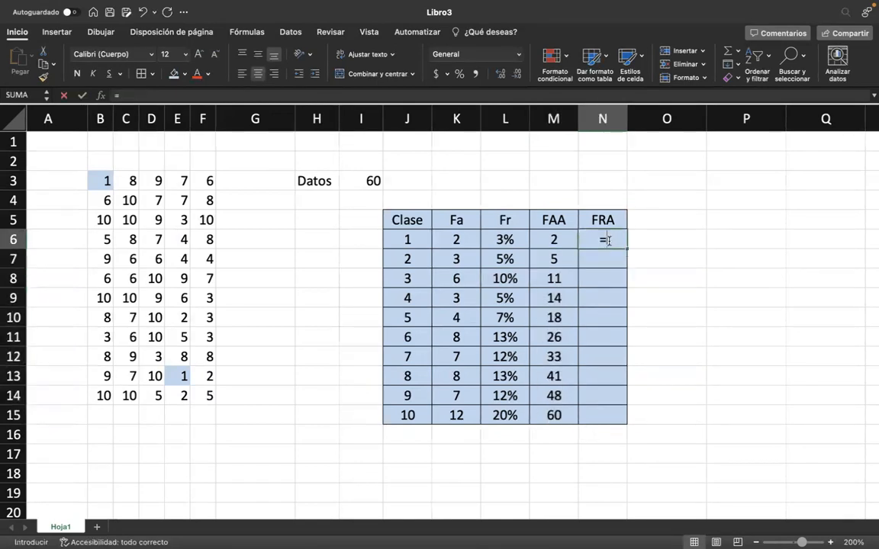
{"action": "key", "text": "BackSpace"}
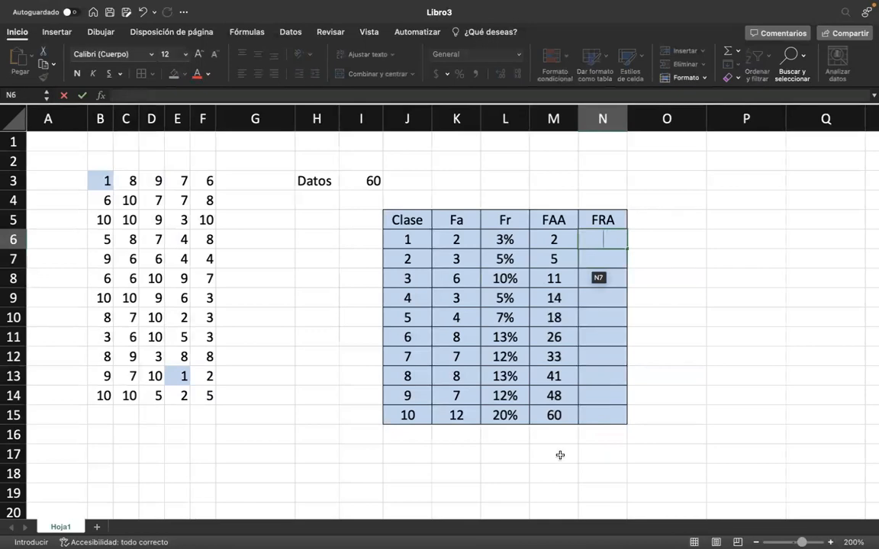
{"action": "left_click", "coordinate": [564, 414]}
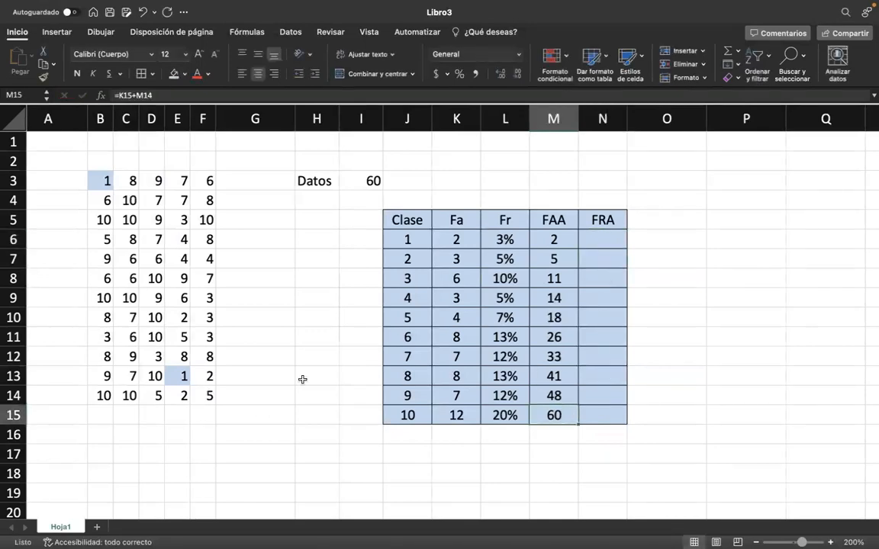
Calculate the cumulative relative frequencies in the FRA column with =L6 in N6 and =L7+N6 in N7, filled down to N15.
{"action": "left_click", "coordinate": [613, 246]}
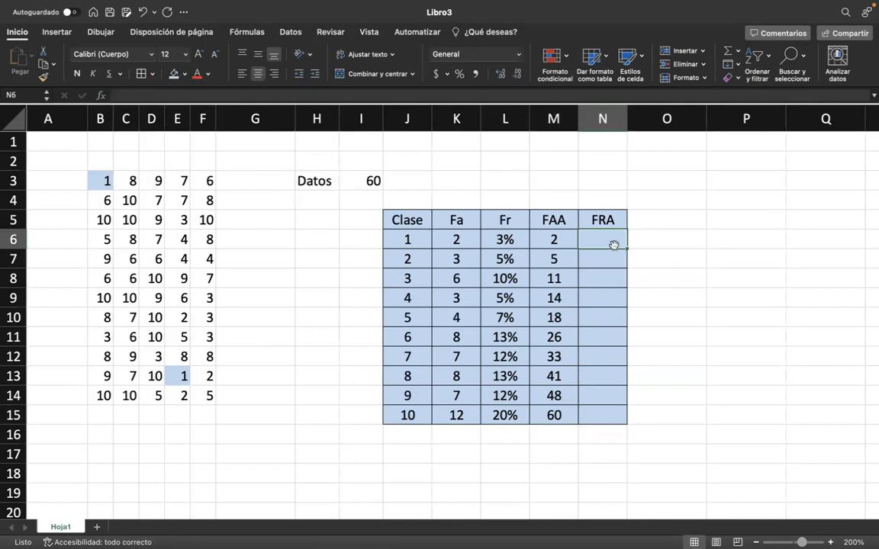
{"action": "type", "text": "="}
{"action": "left_click", "coordinate": [495, 241]}
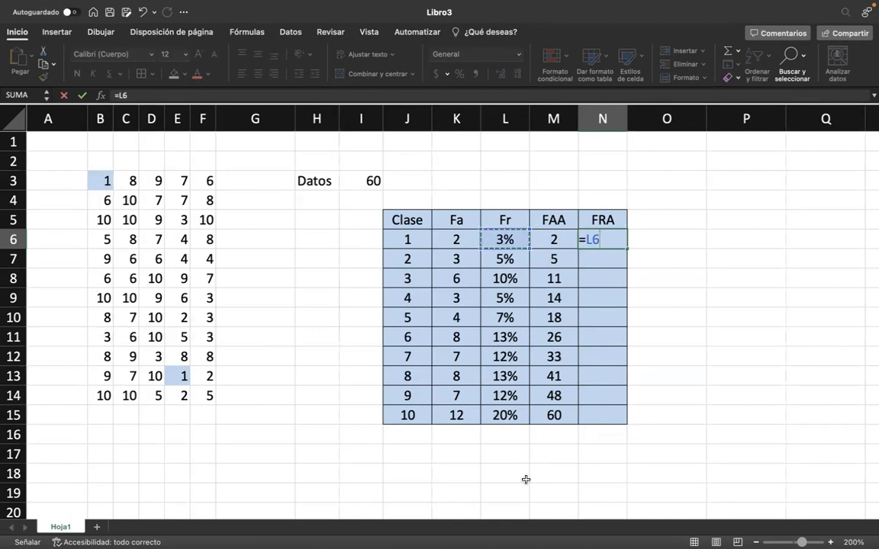
{"action": "key", "text": "Return"}
{"action": "type", "text": "="}
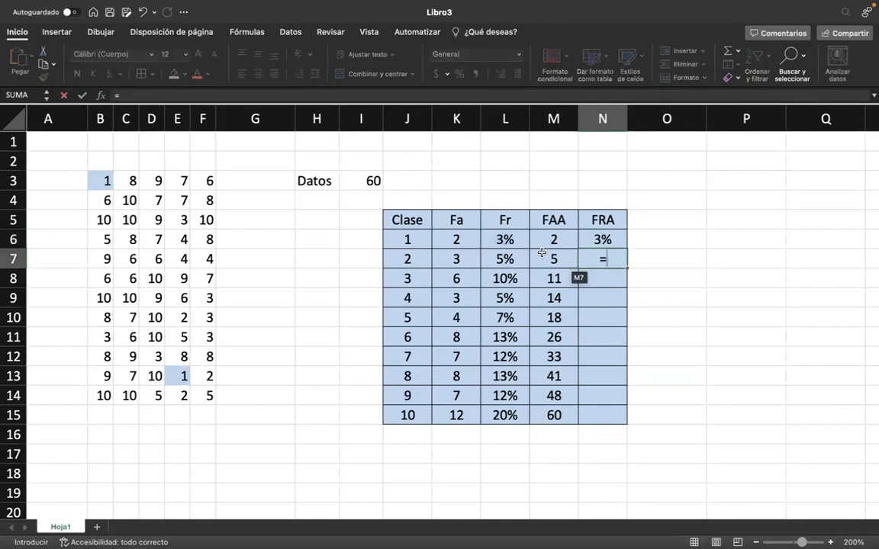
{"action": "left_click", "coordinate": [502, 257]}
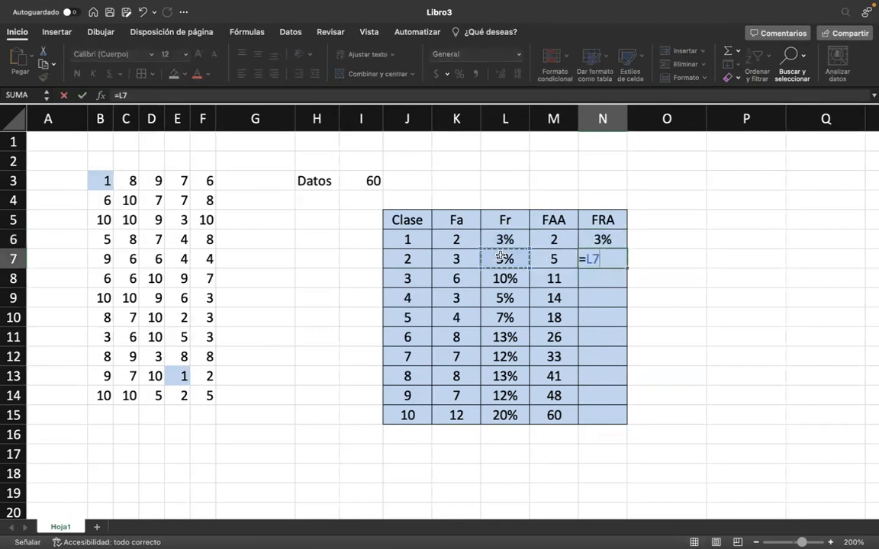
{"action": "type", "text": "+"}
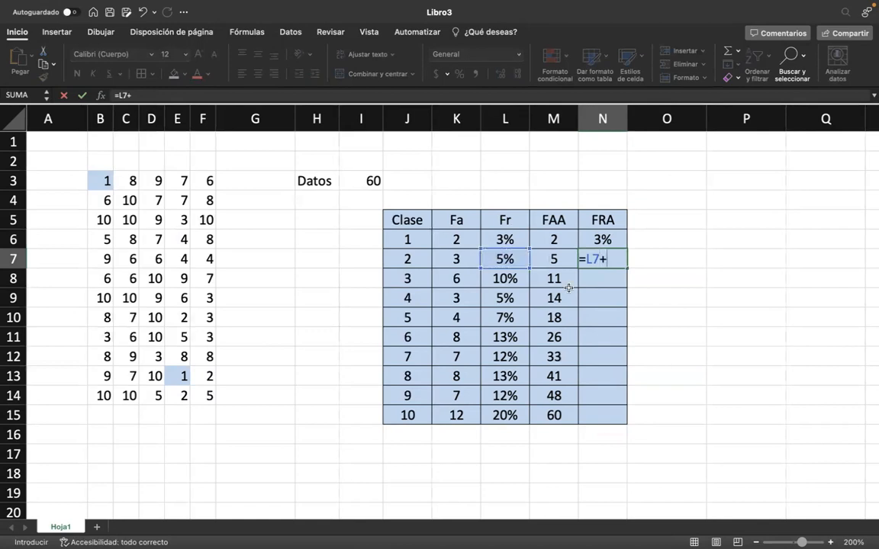
{"action": "left_click", "coordinate": [604, 241]}
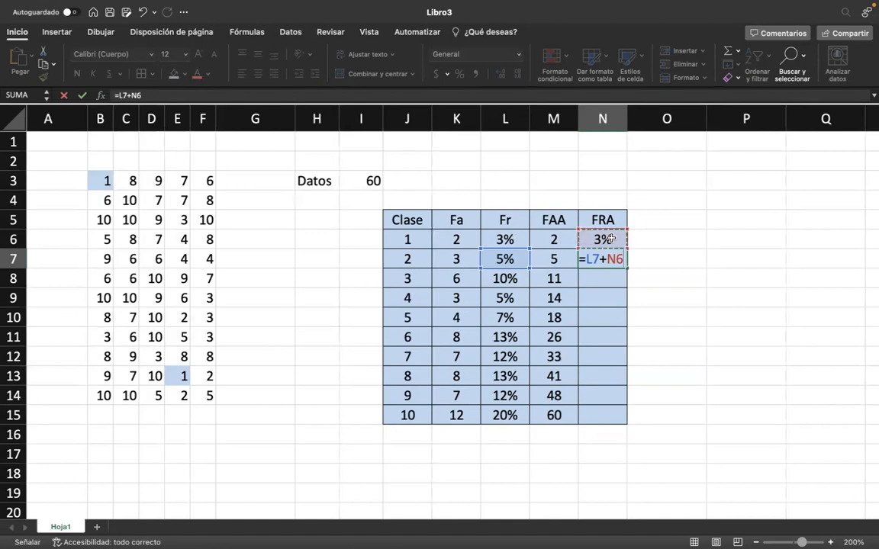
{"action": "key", "text": "Return"}
{"action": "left_click", "coordinate": [623, 260]}
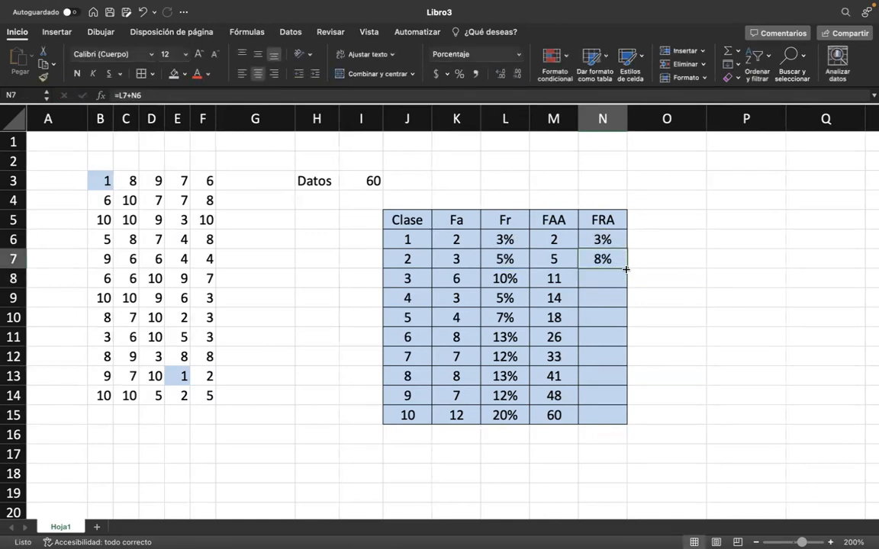
{"action": "double_click", "coordinate": [625, 269]}
{"action": "scroll", "coordinate": [475, 458], "scroll_direction": "down", "scroll_amount": 1}
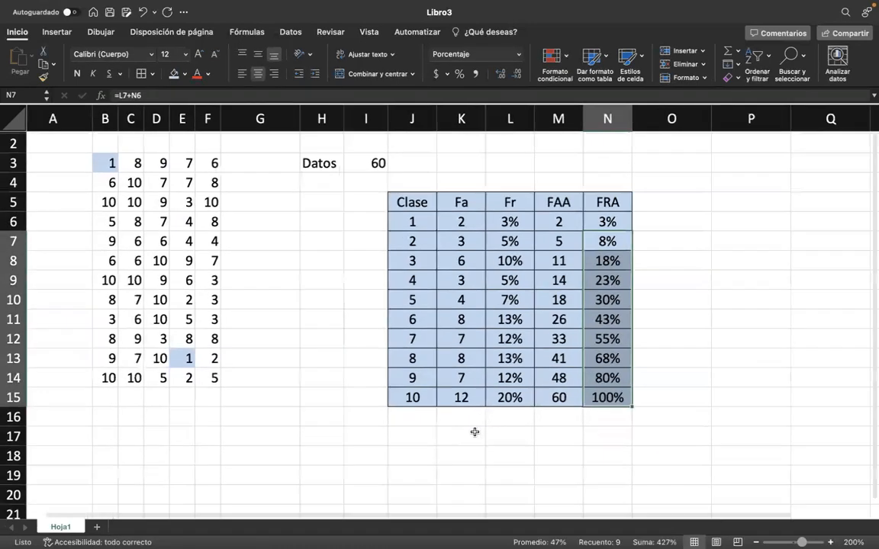
{"action": "left_click", "coordinate": [475, 432]}
{"action": "scroll", "coordinate": [424, 281], "scroll_direction": "up", "scroll_amount": 1}
{"action": "scroll", "coordinate": [425, 281], "scroll_direction": "left", "scroll_amount": 1}
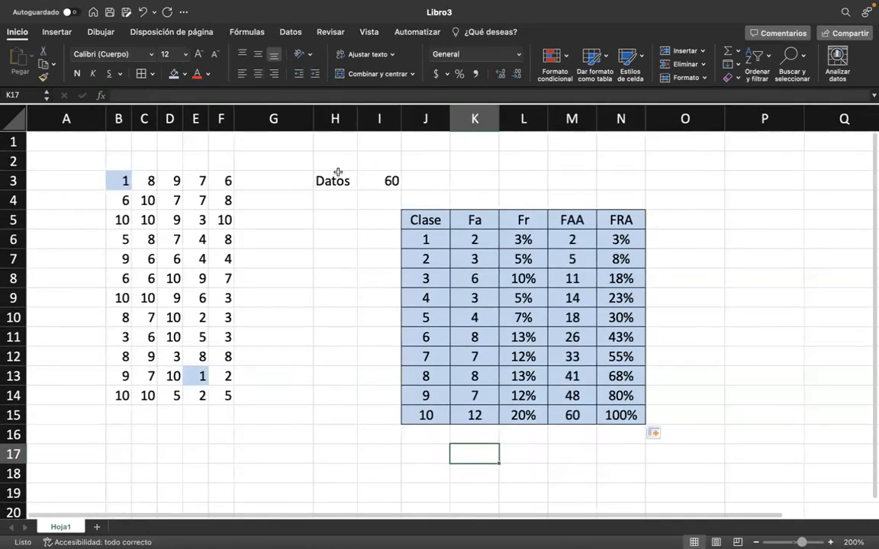
{"action": "scroll", "coordinate": [262, 385], "scroll_direction": "down", "scroll_amount": 1}
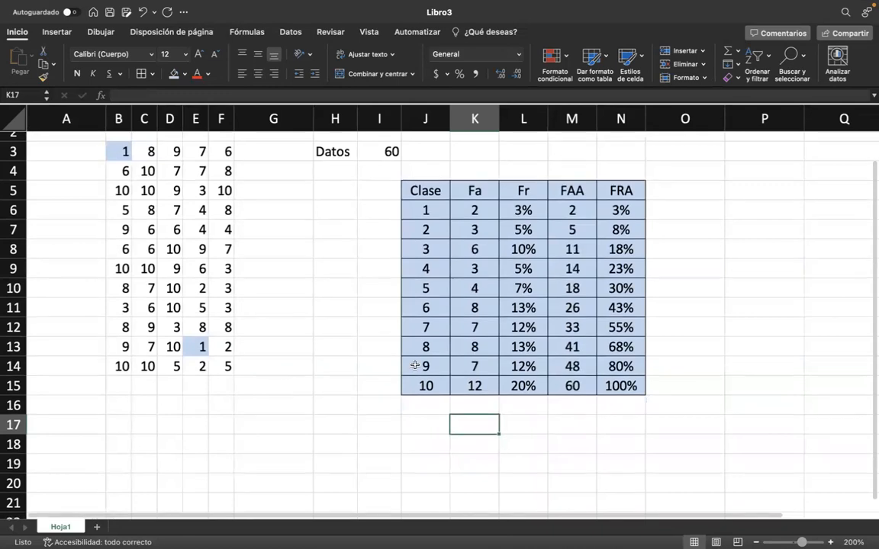
{"action": "scroll", "coordinate": [525, 265], "scroll_direction": "down", "scroll_amount": 3}
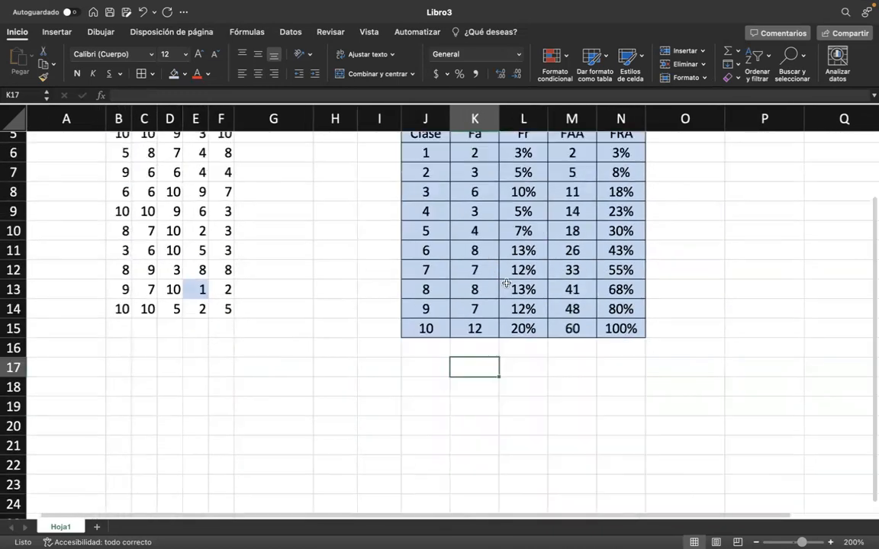
{"action": "left_click", "coordinate": [251, 365]}
{"action": "scroll", "coordinate": [281, 361], "scroll_direction": "up", "scroll_amount": 4}
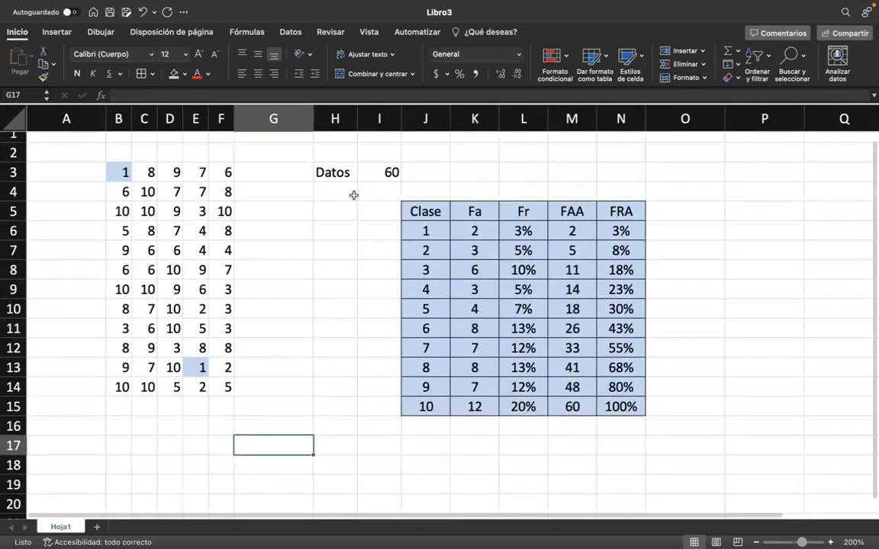
{"action": "left_click", "coordinate": [353, 195]}
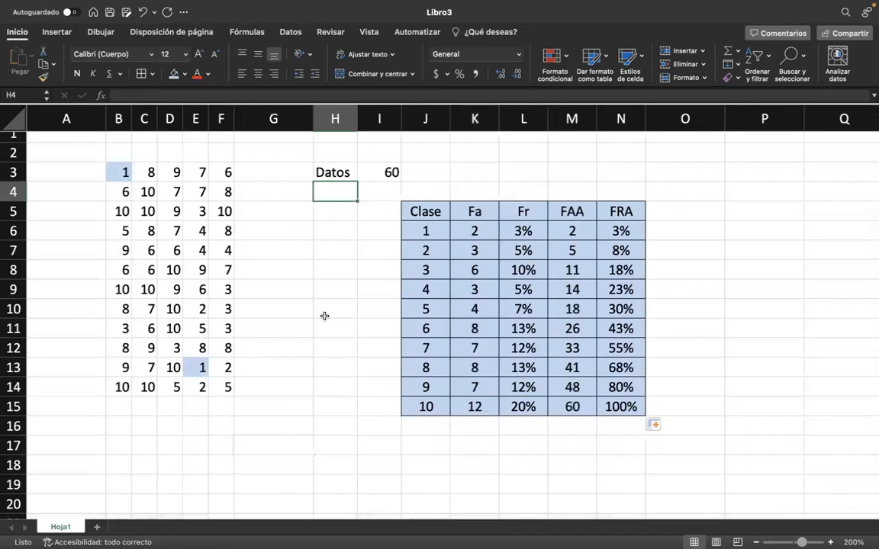
{"action": "scroll", "coordinate": [324, 315], "scroll_direction": "down", "scroll_amount": 1}
{"action": "scroll", "coordinate": [134, 180], "scroll_direction": "up", "scroll_amount": 2}
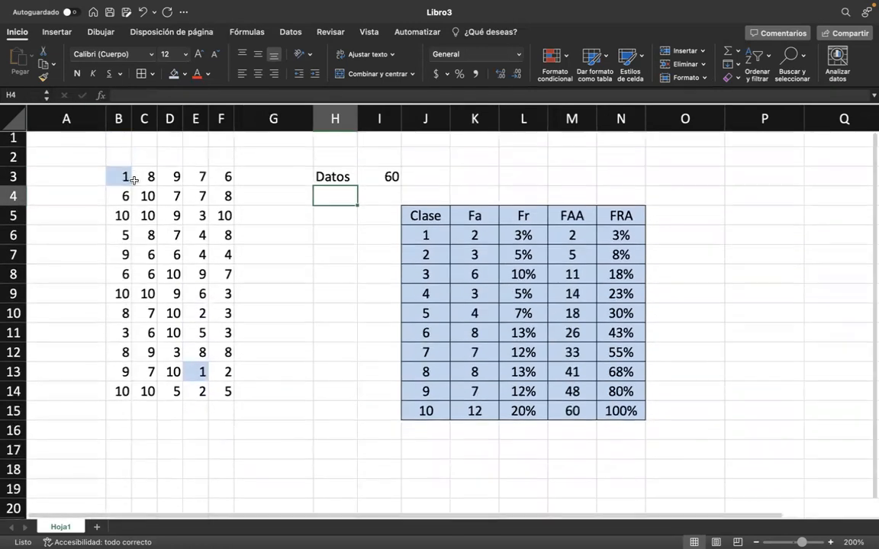
Copy the data block B3:F14 and paste it below the original, starting at B19.
{"action": "scroll", "coordinate": [133, 180], "scroll_direction": "down", "scroll_amount": 1}
{"action": "left_click_drag", "start_coordinate": [118, 165], "coordinate": [218, 379]}
{"action": "key", "text": "ctrl+c"}
{"action": "scroll", "coordinate": [118, 343], "scroll_direction": "down", "scroll_amount": 4}
{"action": "left_click", "coordinate": [118, 346]}
{"action": "key", "text": "ctrl+v"}
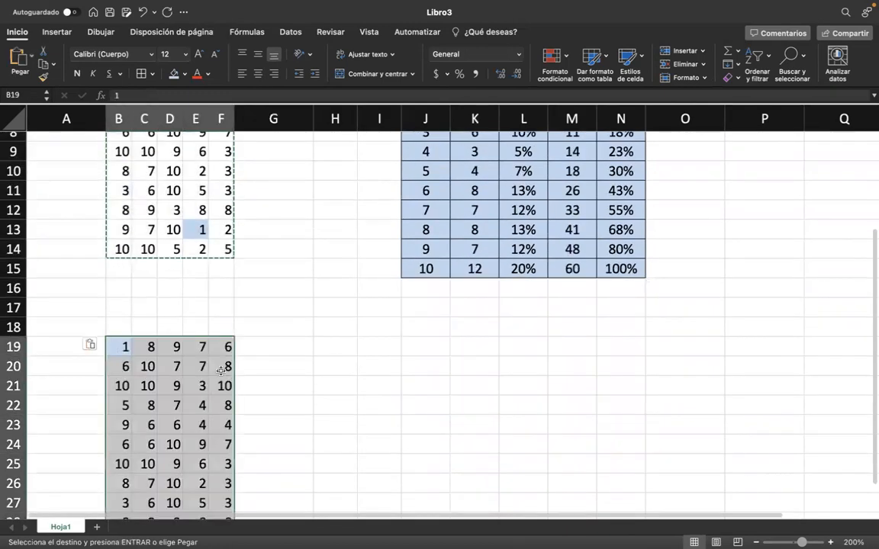
Try a white fill on the copied data in B19:F30 and undo it.
{"action": "scroll", "coordinate": [221, 370], "scroll_direction": "down", "scroll_amount": 5}
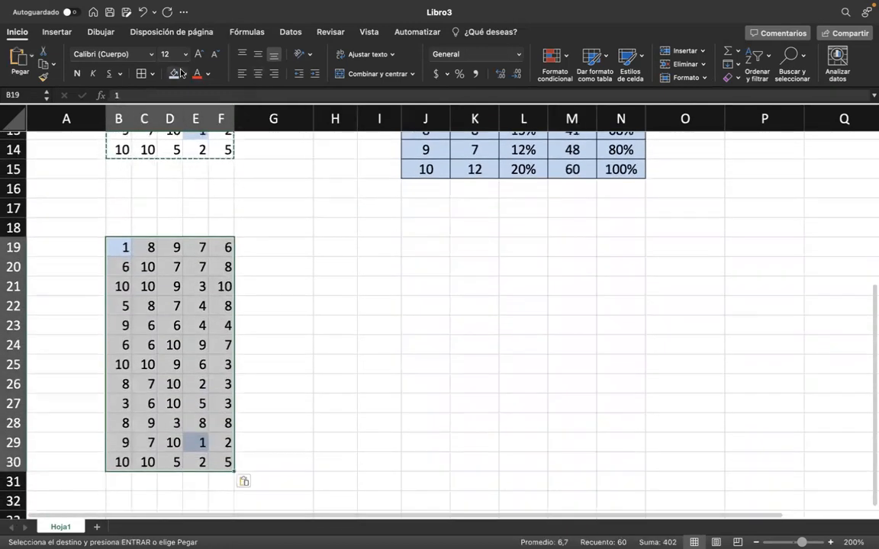
{"action": "left_click", "coordinate": [185, 74]}
{"action": "left_click", "coordinate": [177, 128]}
{"action": "left_click", "coordinate": [287, 284]}
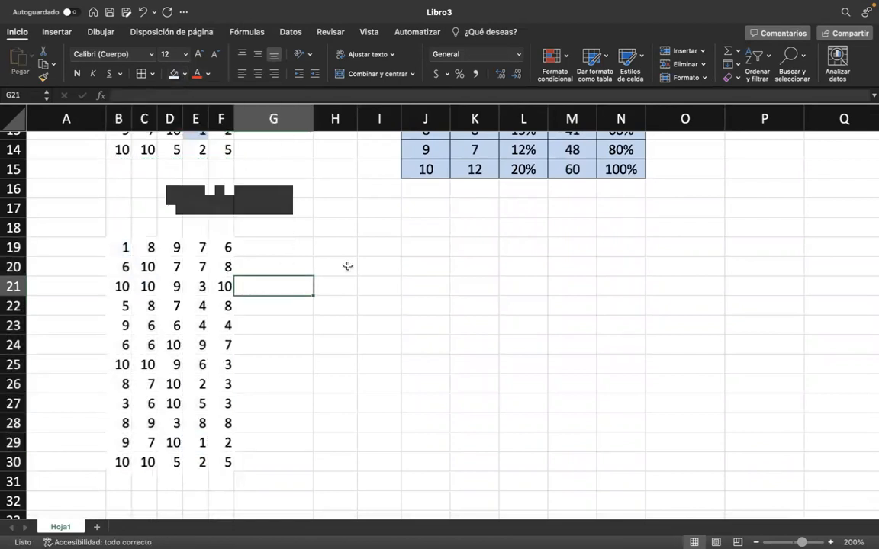
{"action": "left_click", "coordinate": [379, 246]}
{"action": "scroll", "coordinate": [386, 237], "scroll_direction": "up", "scroll_amount": 2}
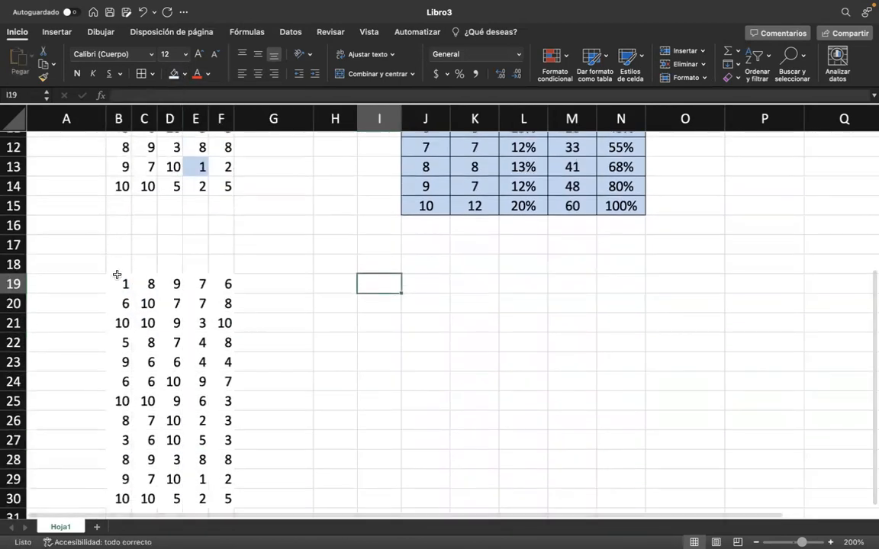
{"action": "left_click", "coordinate": [117, 280]}
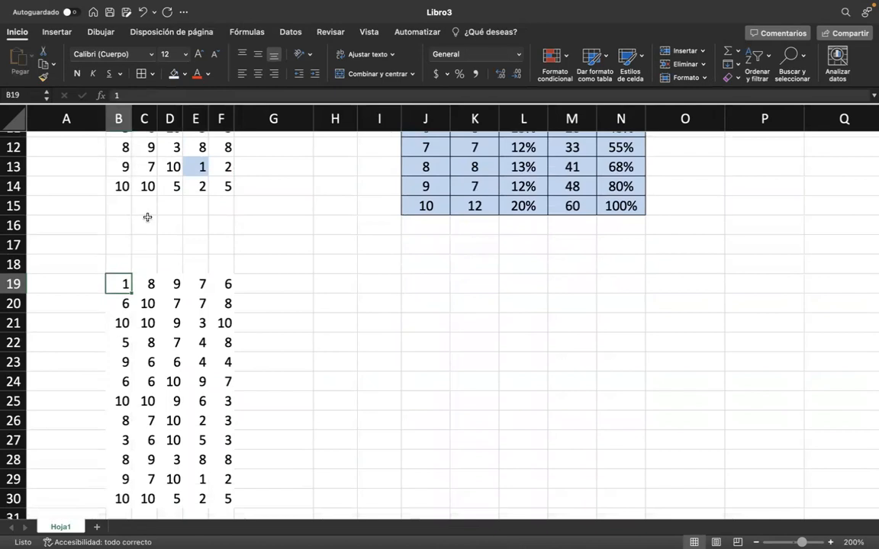
{"action": "key", "text": "super+z"}
Remove the cell shading from the copied data in B19:F30 with the Sin relleno option.
{"action": "left_click", "coordinate": [184, 74]}
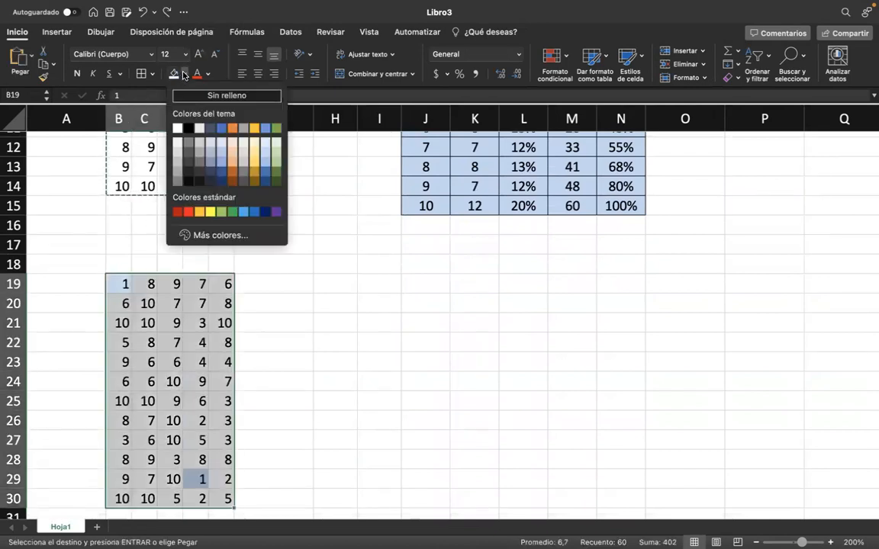
{"action": "left_click", "coordinate": [227, 95]}
{"action": "left_click", "coordinate": [290, 284]}
Enter the label "Datos" in H19, beside the copied data block.
{"action": "left_click", "coordinate": [339, 286]}
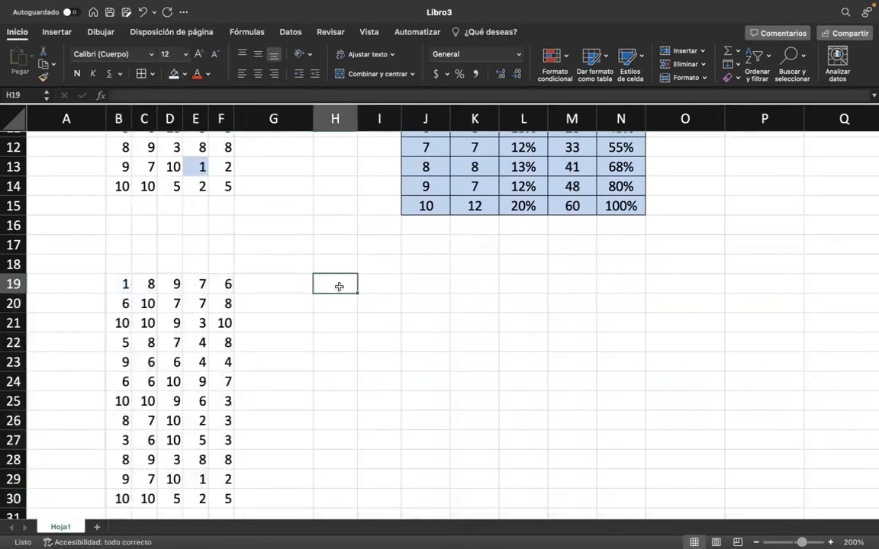
{"action": "scroll", "coordinate": [339, 286], "scroll_direction": "up", "scroll_amount": 5}
{"action": "scroll", "coordinate": [340, 286], "scroll_direction": "down", "scroll_amount": 5}
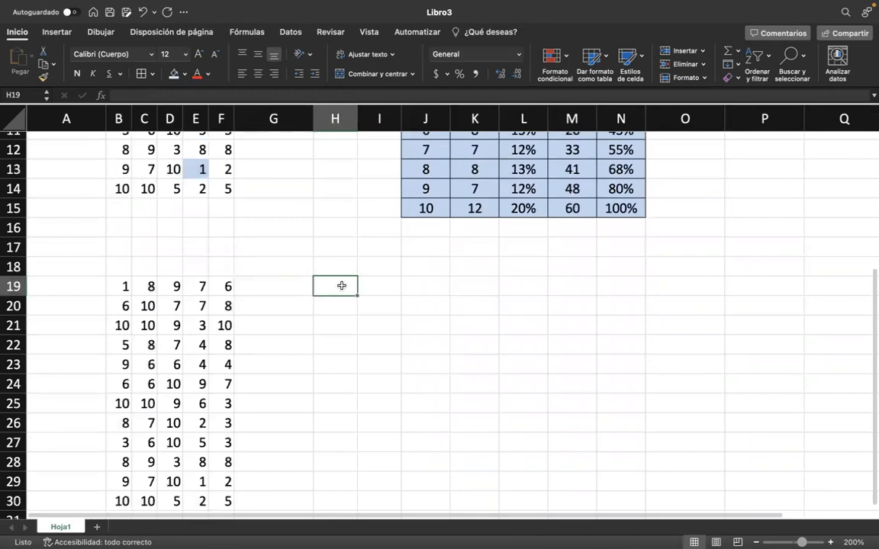
{"action": "scroll", "coordinate": [342, 285], "scroll_direction": "down", "scroll_amount": 1}
{"action": "scroll", "coordinate": [367, 253], "scroll_direction": "up", "scroll_amount": 2}
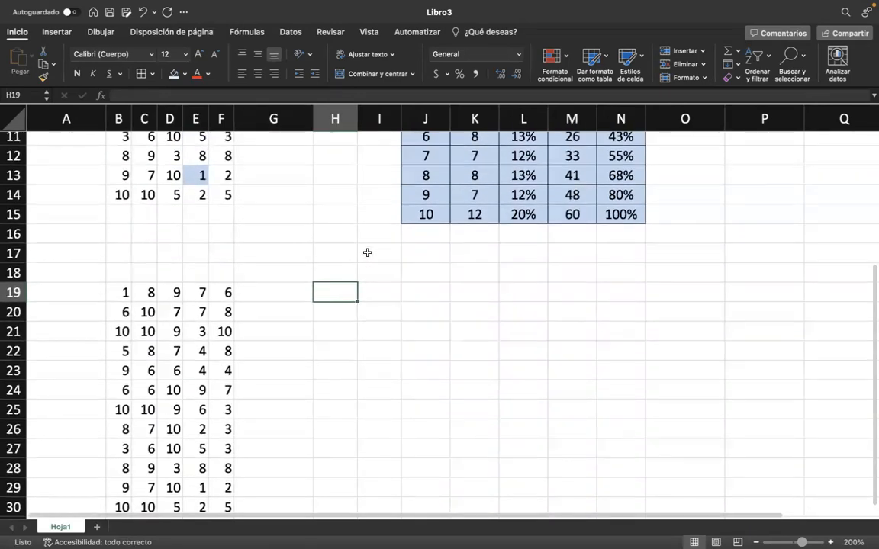
{"action": "type", "text": "DAT"}
{"action": "key", "text": "BackSpace"}
{"action": "key", "text": "BackSpace"}
{"action": "type", "text": "ato"}
{"action": "key", "text": "Return"}
{"action": "type", "text": "s"}
{"action": "key", "text": "Escape"}
{"action": "key", "text": "Up"}
{"action": "type", "text": "Dats"}
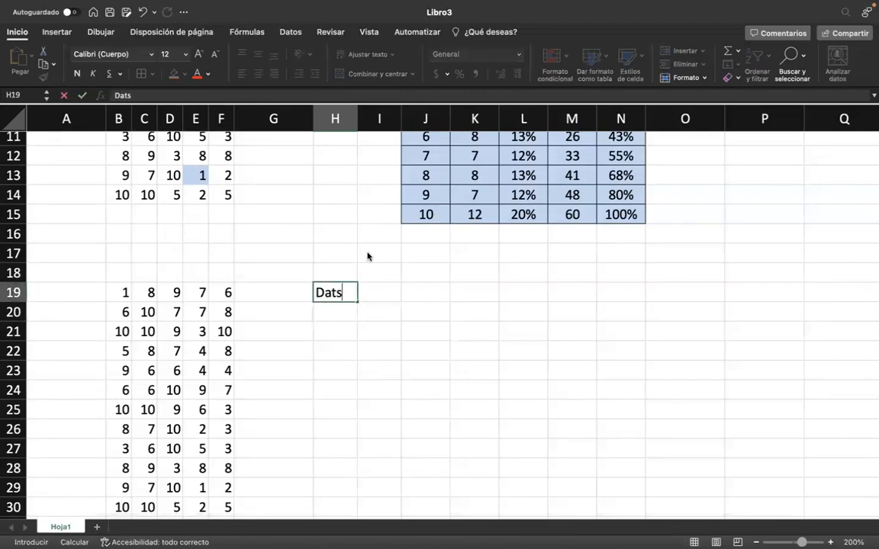
{"action": "key", "text": "BackSpace"}
{"action": "type", "text": "os"}
{"action": "key", "text": "Return"}
List the labels Min, Max, Rango and Intervalos in H20:H23, one per row.
{"action": "type", "text": "Min"}
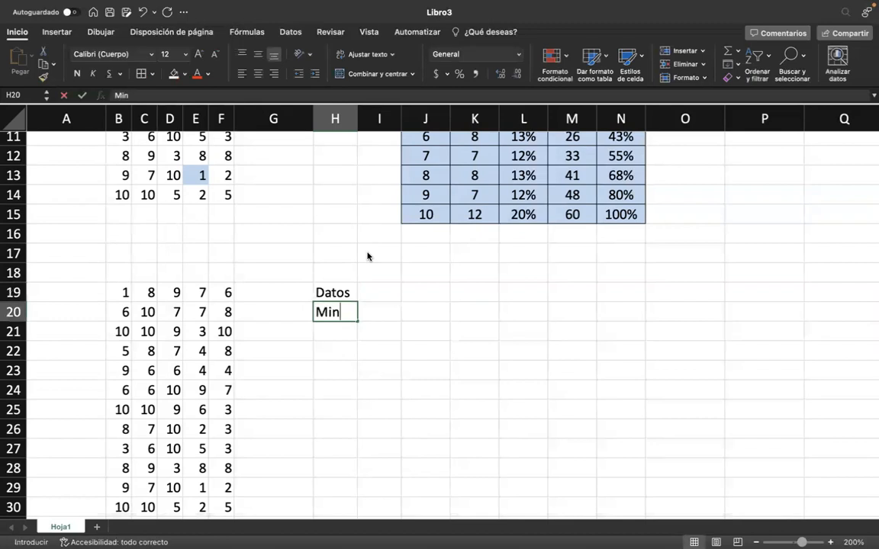
{"action": "key", "text": "Return"}
{"action": "type", "text": "Max"}
{"action": "key", "text": "Return"}
{"action": "type", "text": "Rango"}
{"action": "key", "text": "Return"}
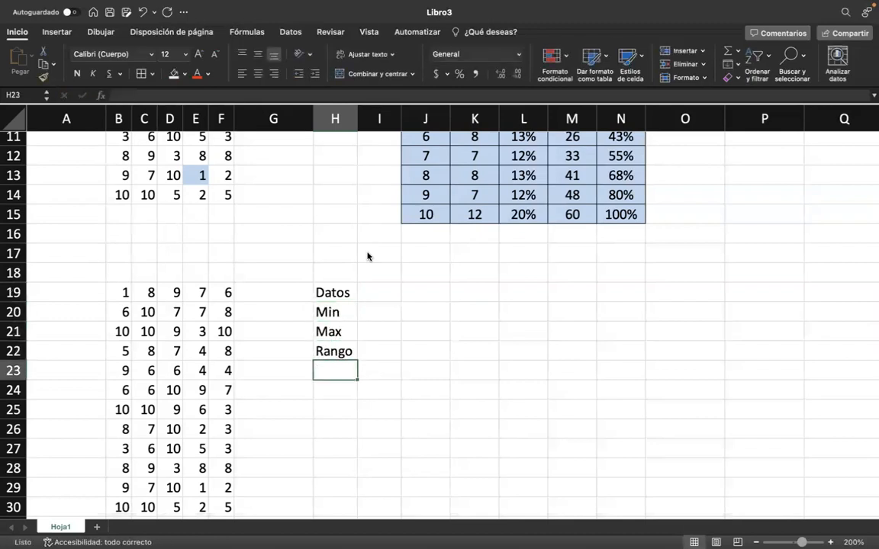
{"action": "type", "text": "Intervalos"}
{"action": "key", "text": "Return"}
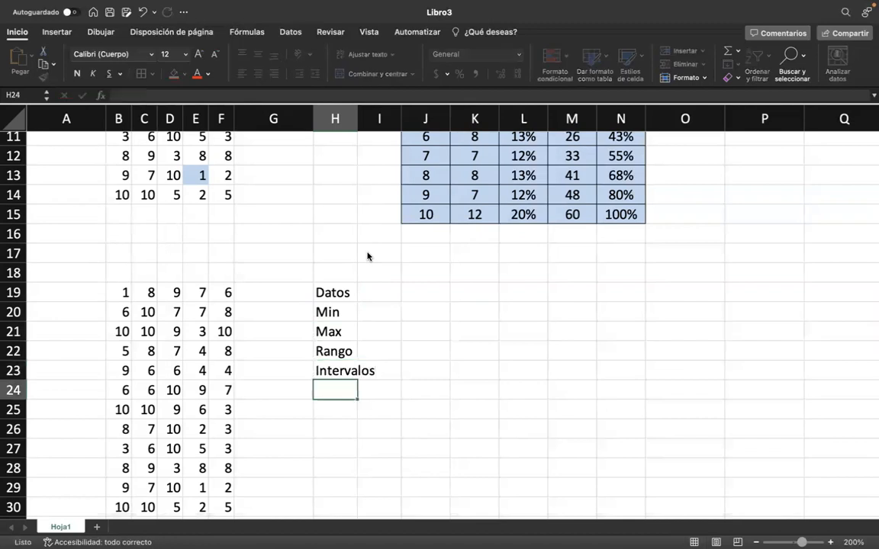
Widen column H to fit its labels and enter "Ancho" in H24.
{"action": "left_click_drag", "start_coordinate": [357, 119], "coordinate": [383, 118]}
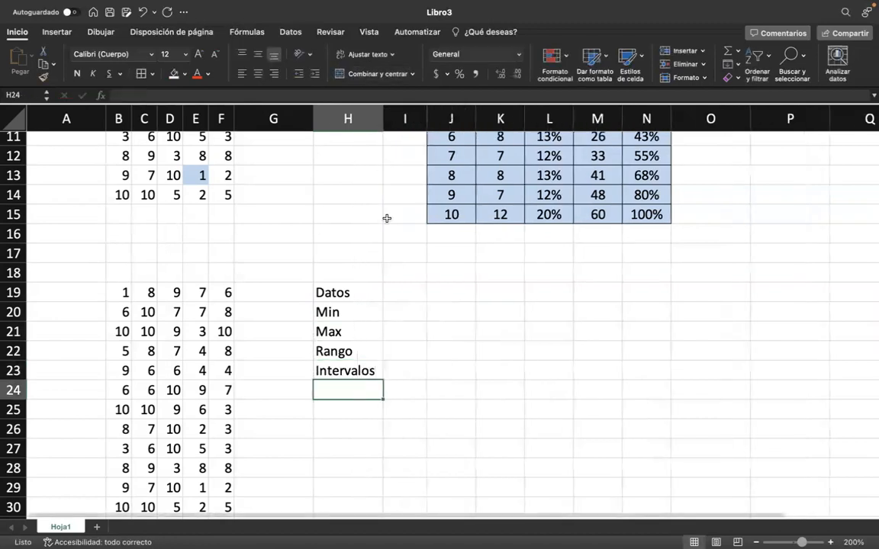
{"action": "scroll", "coordinate": [387, 218], "scroll_direction": "down", "scroll_amount": 3}
{"action": "type", "text": "Ancho"}
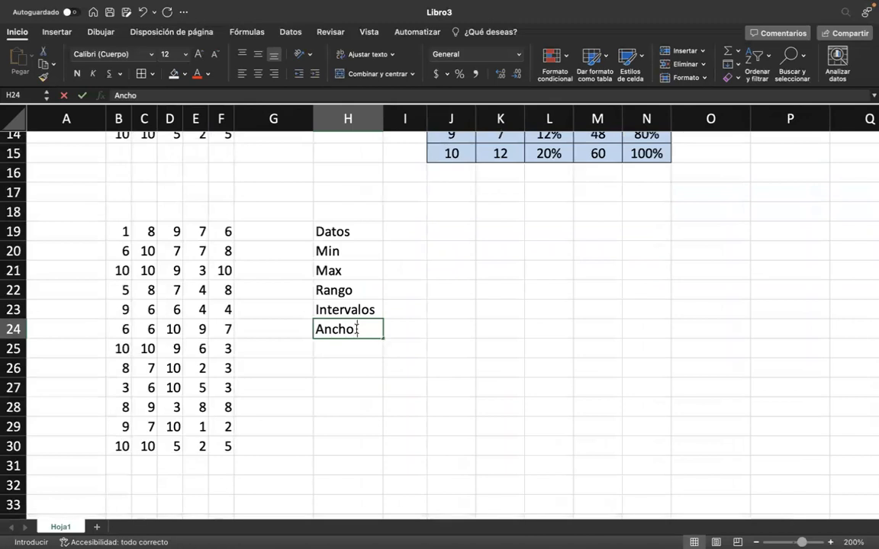
{"action": "key", "text": "Return"}
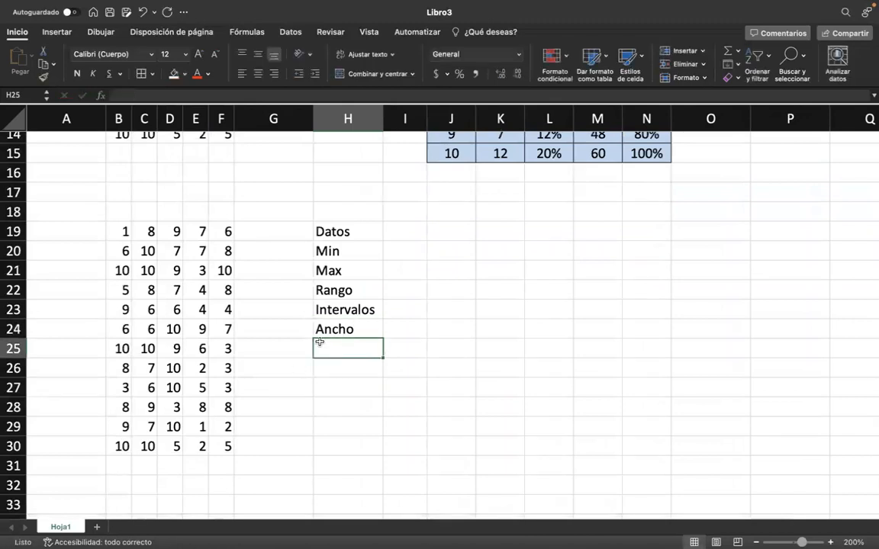
{"action": "scroll", "coordinate": [328, 328], "scroll_direction": "up", "scroll_amount": 3}
{"action": "scroll", "coordinate": [328, 328], "scroll_direction": "down", "scroll_amount": 3}
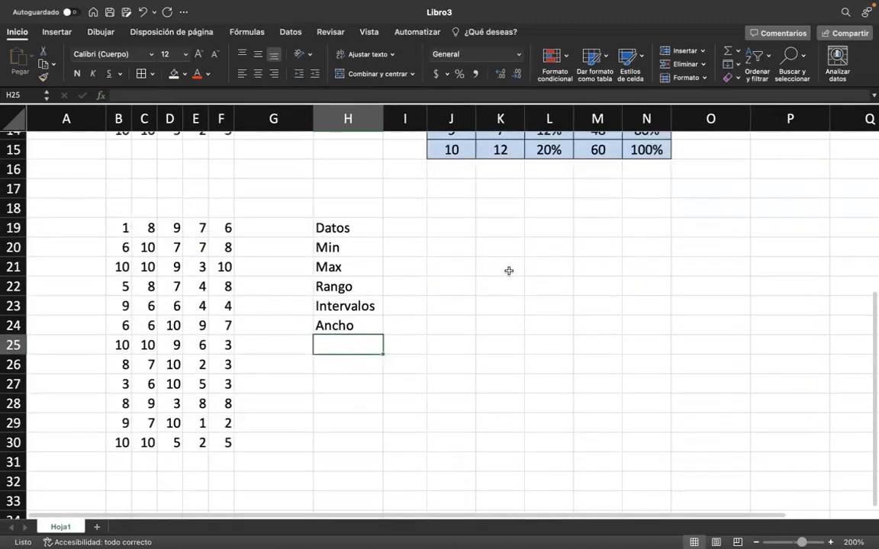
Count the copied data values in I19 with the CONTAR function over B19:F30.
{"action": "left_click", "coordinate": [435, 229]}
{"action": "scroll", "coordinate": [436, 231], "scroll_direction": "up", "scroll_amount": 2}
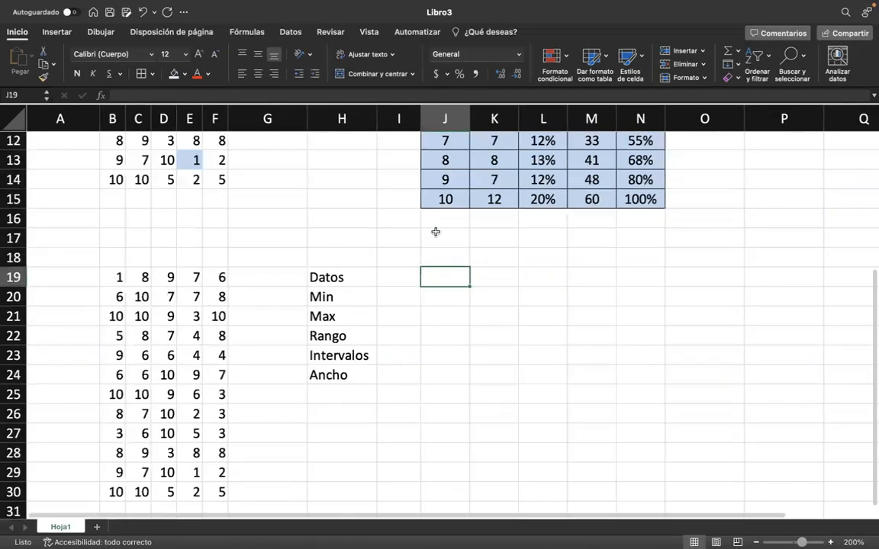
{"action": "scroll", "coordinate": [537, 281], "scroll_direction": "right", "scroll_amount": 1}
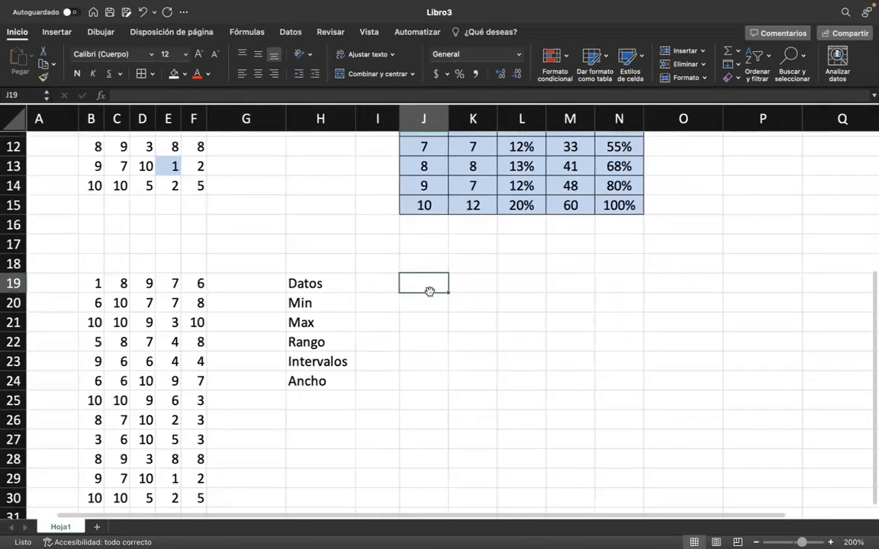
{"action": "left_click", "coordinate": [488, 286]}
{"action": "left_click", "coordinate": [388, 276]}
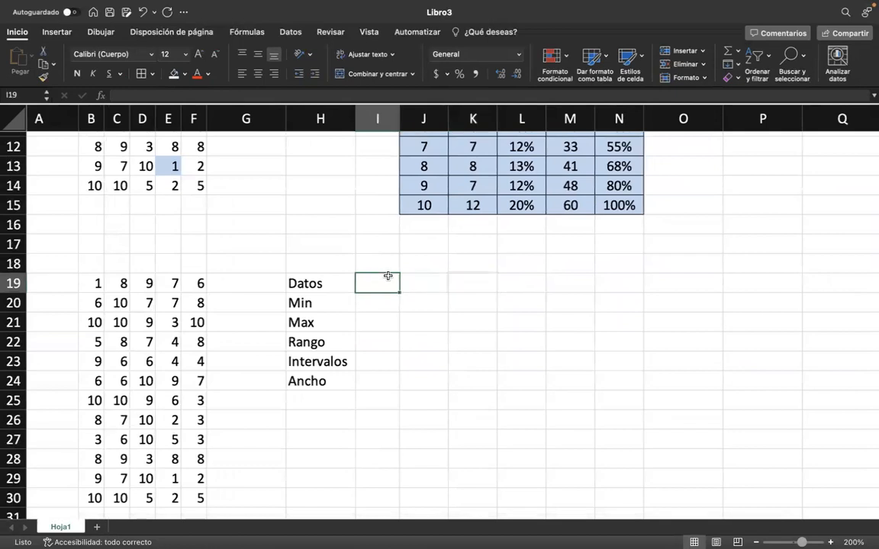
{"action": "type", "text": "="}
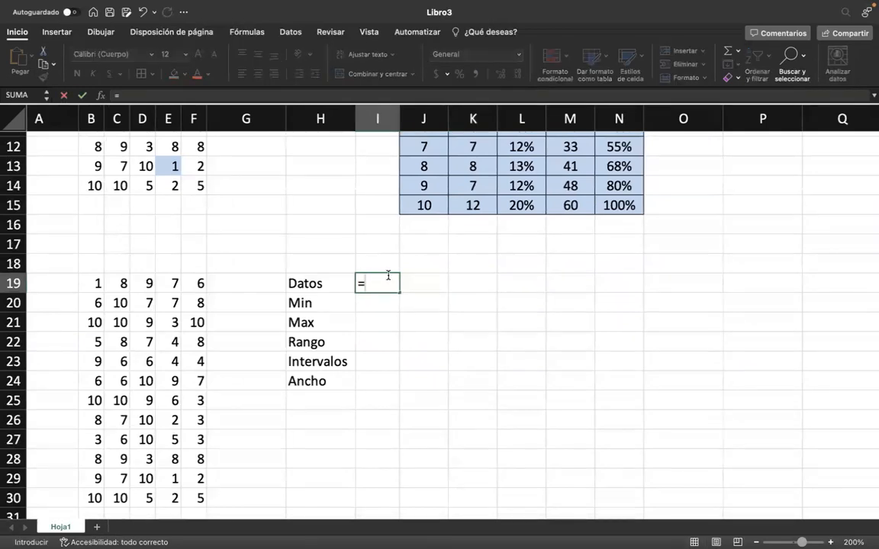
{"action": "type", "text": "MAX"}
{"action": "key", "text": "BackSpace"}
{"action": "key", "text": "BackSpace"}
{"action": "key", "text": "BackSpace"}
{"action": "type", "text": "TAR"}
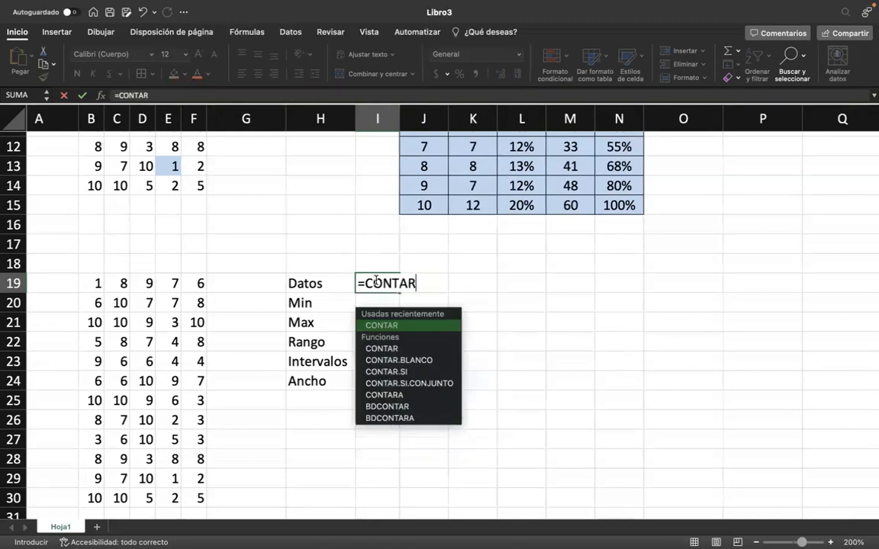
{"action": "type", "text": "("}
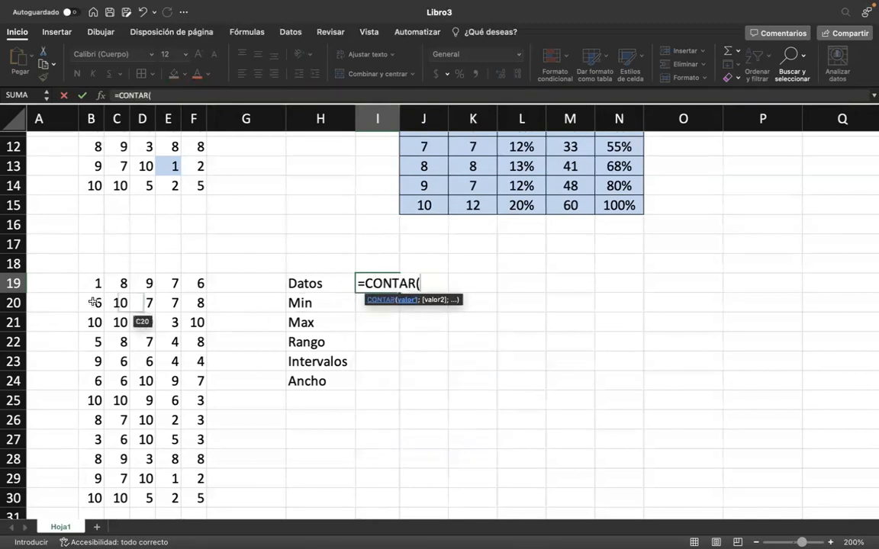
{"action": "left_click_drag", "start_coordinate": [81, 283], "coordinate": [200, 506]}
{"action": "key", "text": "Return"}
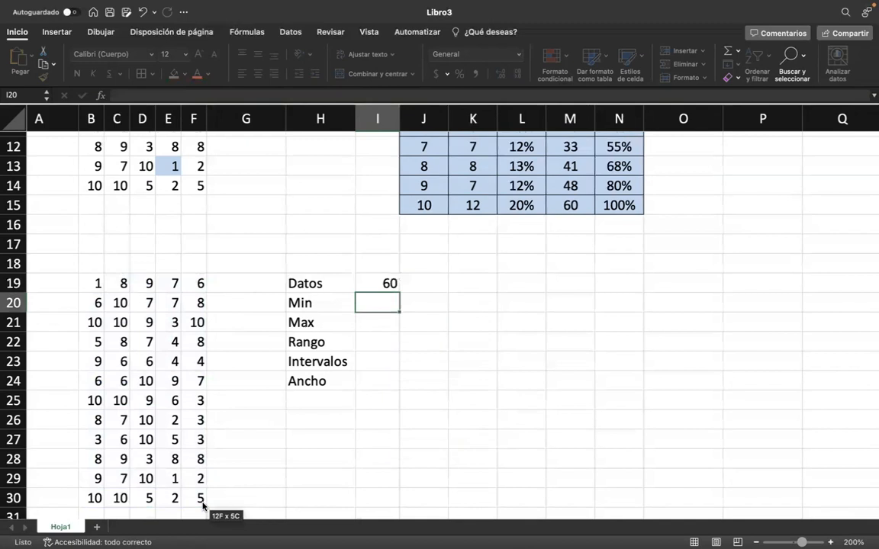
Calculate the minimum of the copied data in I20 with the MIN function over B19:F30.
{"action": "type", "text": "="}
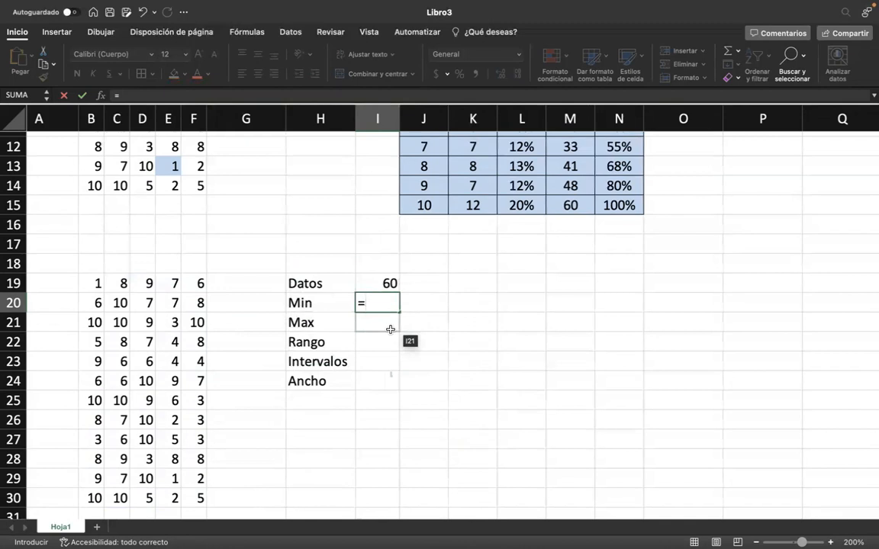
{"action": "type", "text": "MIN("}
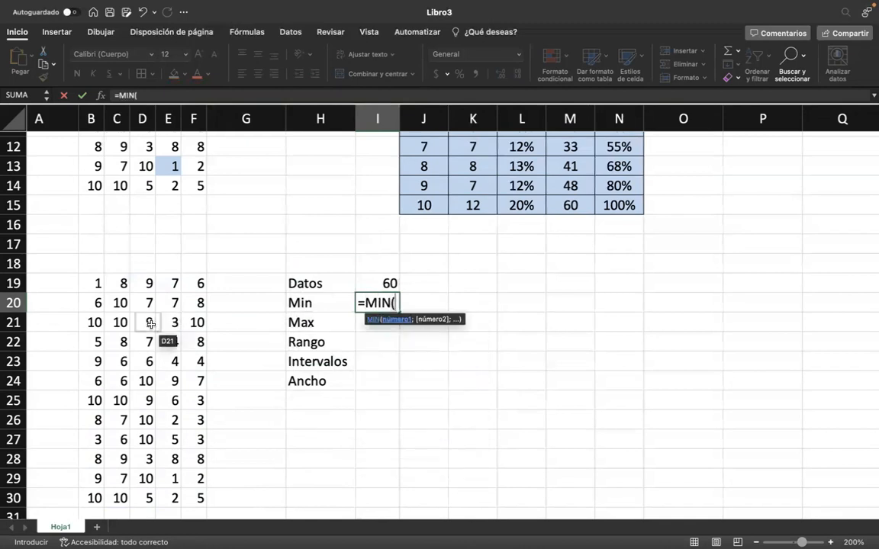
{"action": "left_click_drag", "start_coordinate": [93, 285], "coordinate": [174, 381]}
{"action": "left_click_drag", "start_coordinate": [225, 451], "coordinate": [206, 497]}
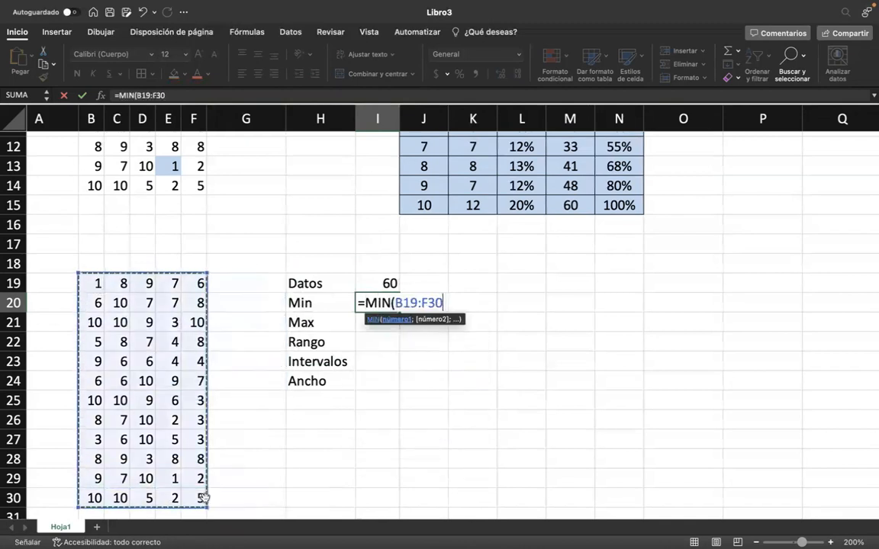
{"action": "key", "text": "Return"}
Calculate the maximum of the copied data in I21 with the MAX function over B19:F30.
{"action": "type", "text": "=MAX"}
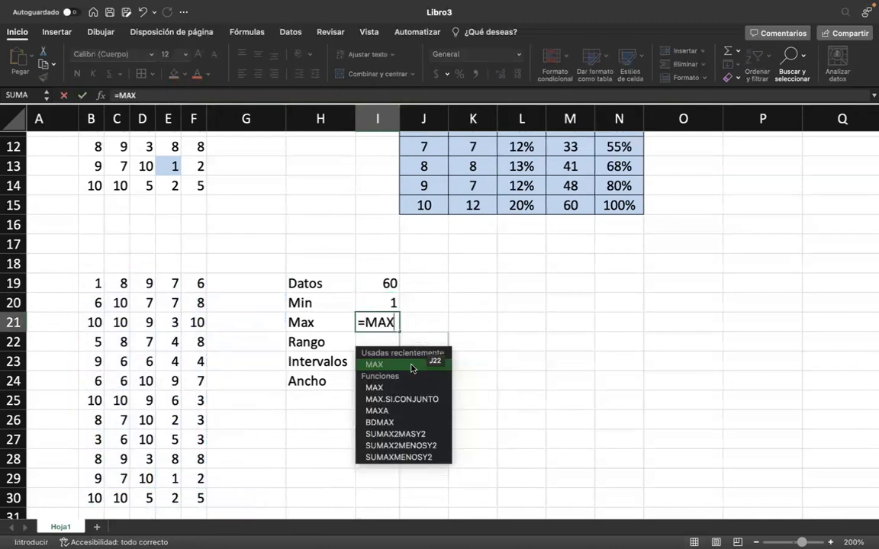
{"action": "type", "text": "("}
{"action": "left_click_drag", "start_coordinate": [94, 283], "coordinate": [198, 498]}
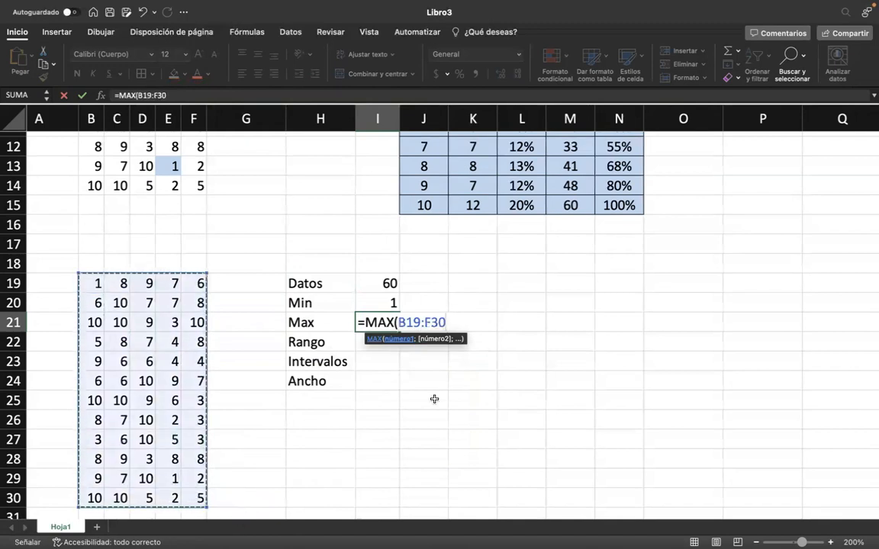
{"action": "key", "text": "Return"}
Calculate the range in I22 with the formula =I21-I20.
{"action": "type", "text": "="}
{"action": "left_click", "coordinate": [367, 321]}
{"action": "type", "text": "-"}
{"action": "left_click", "coordinate": [389, 304]}
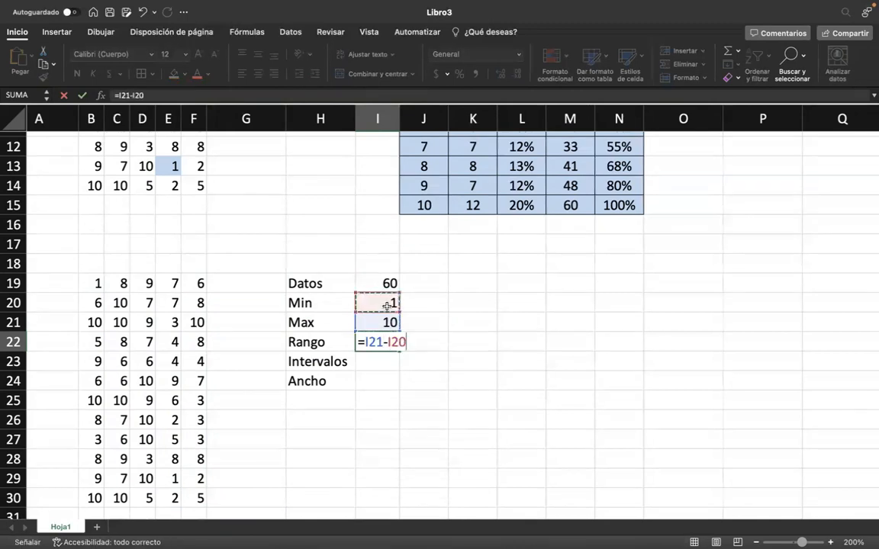
{"action": "key", "text": "Return"}
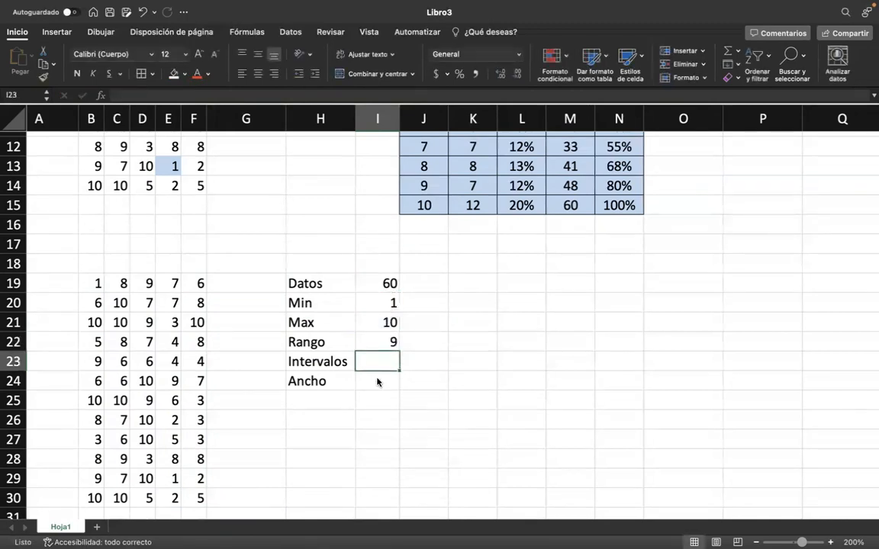
Calculate the number of intervals in I23 with =1+3,322*LOG10(I19), accepting the proposed formula correction.
{"action": "type", "text": "=1+"}
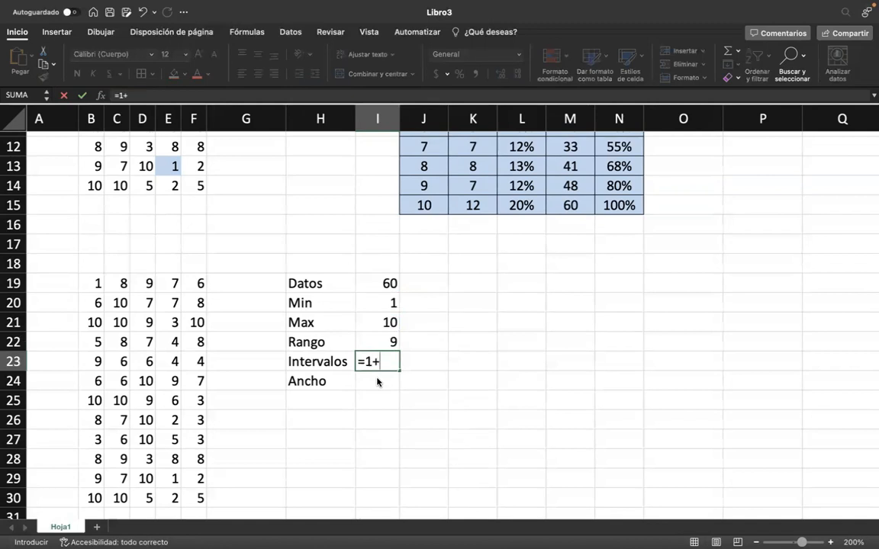
{"action": "type", "text": "3,322*LOG"}
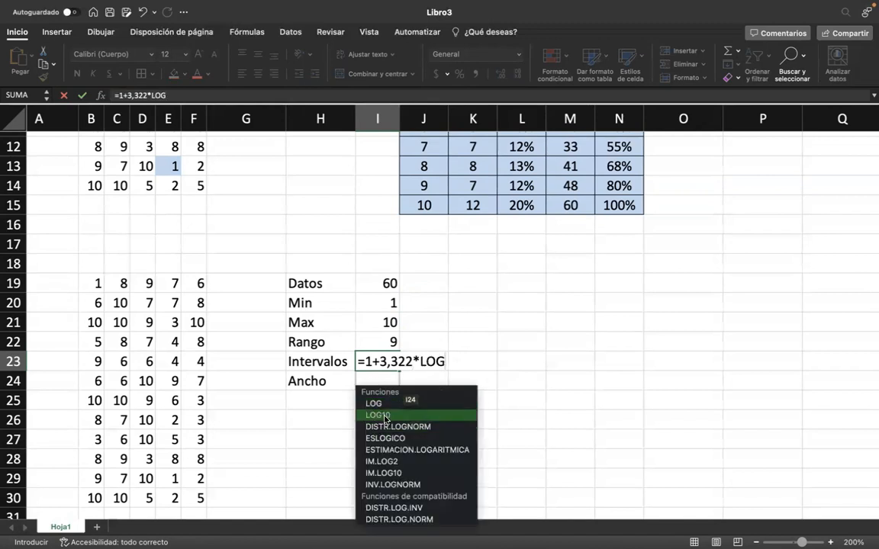
{"action": "double_click", "coordinate": [385, 415]}
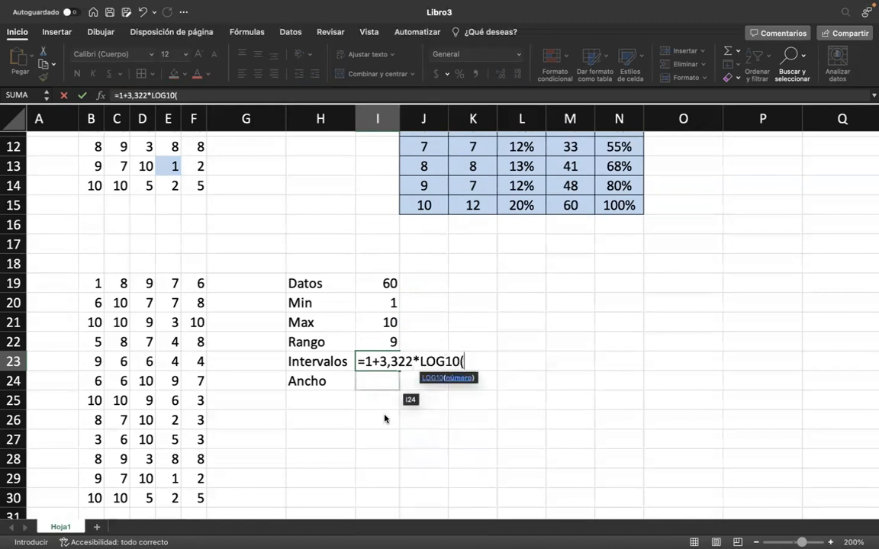
{"action": "left_click", "coordinate": [389, 285]}
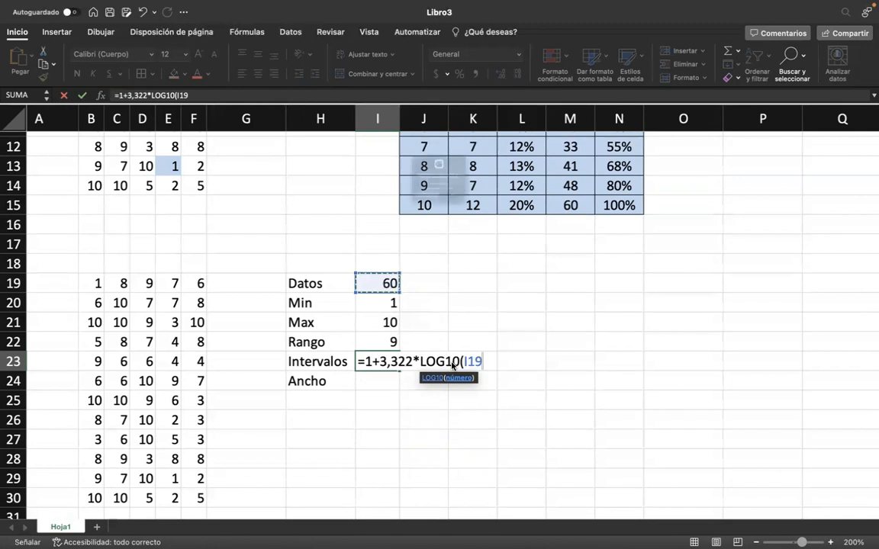
{"action": "key", "text": "Return"}
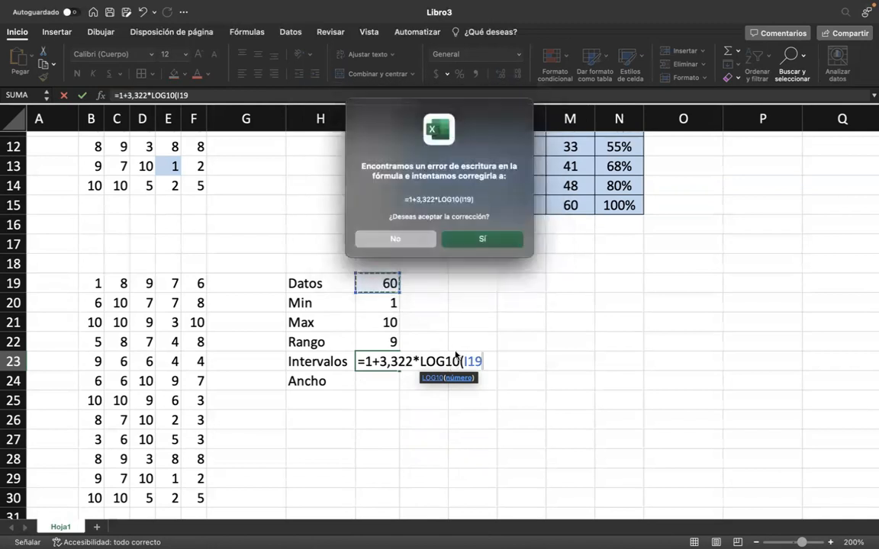
{"action": "left_click", "coordinate": [490, 243]}
Enter the rounded number of intervals, 7, in J23 beside the Intervalos result.
{"action": "left_click", "coordinate": [427, 362]}
{"action": "left_click", "coordinate": [388, 363]}
{"action": "left_click", "coordinate": [412, 380]}
{"action": "left_click", "coordinate": [420, 368]}
{"action": "scroll", "coordinate": [394, 334], "scroll_direction": "down", "scroll_amount": 2}
{"action": "left_click", "coordinate": [382, 331]}
{"action": "left_click", "coordinate": [449, 330]}
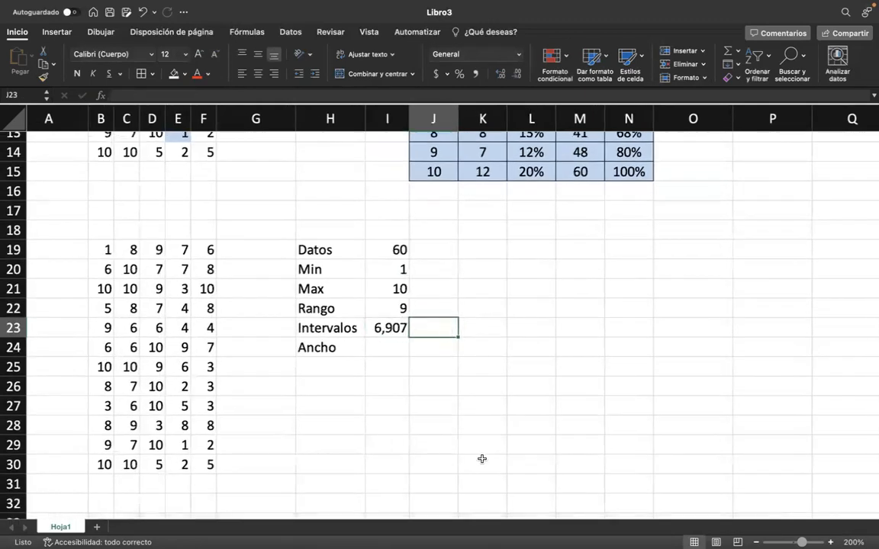
{"action": "type", "text": "7"}
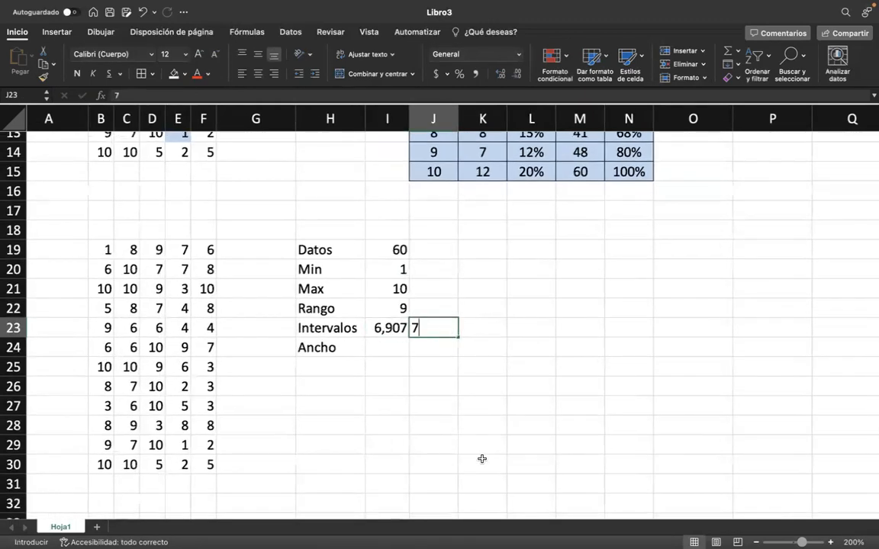
{"action": "key", "text": "Left"}
{"action": "key", "text": "Right"}
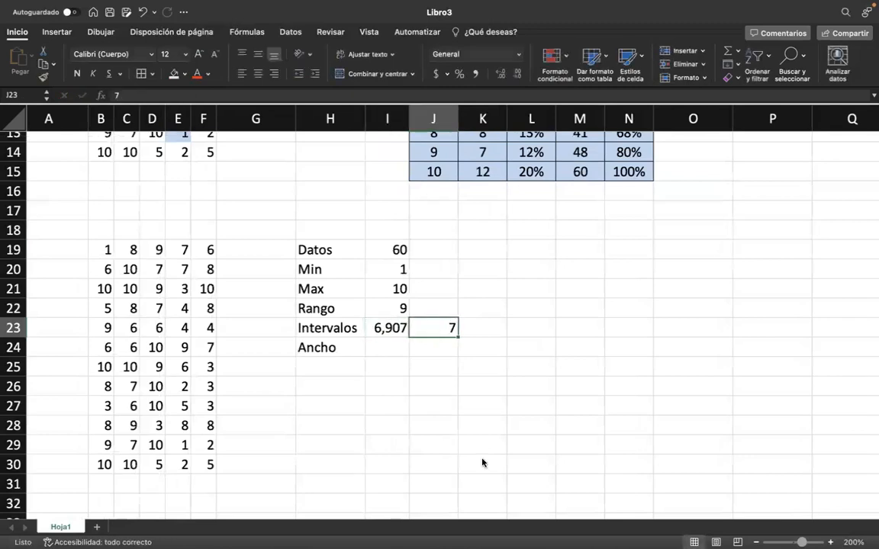
Calculate the interval width in I24 with the formula =I22/J23.
{"action": "key", "text": "Left"}
{"action": "key", "text": "Down"}
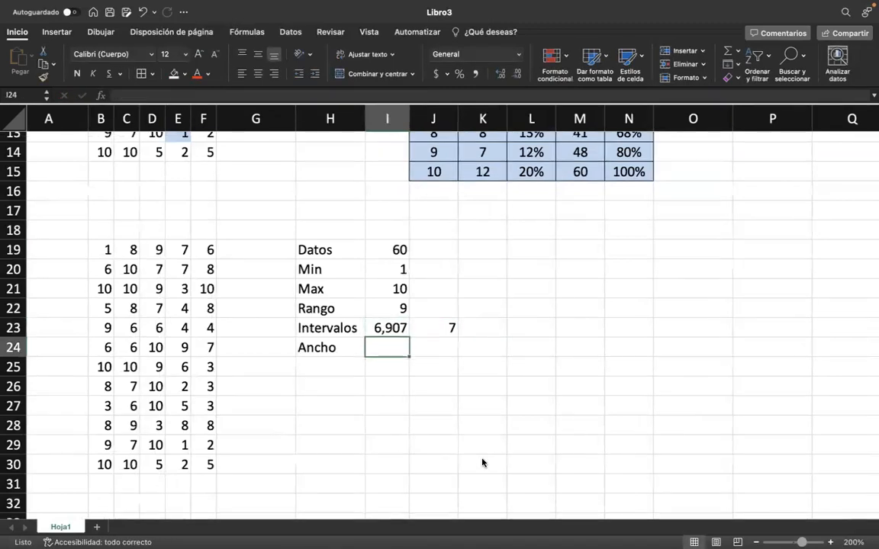
{"action": "type", "text": "="}
{"action": "left_click", "coordinate": [385, 311]}
{"action": "type", "text": "/"}
{"action": "left_click", "coordinate": [416, 328]}
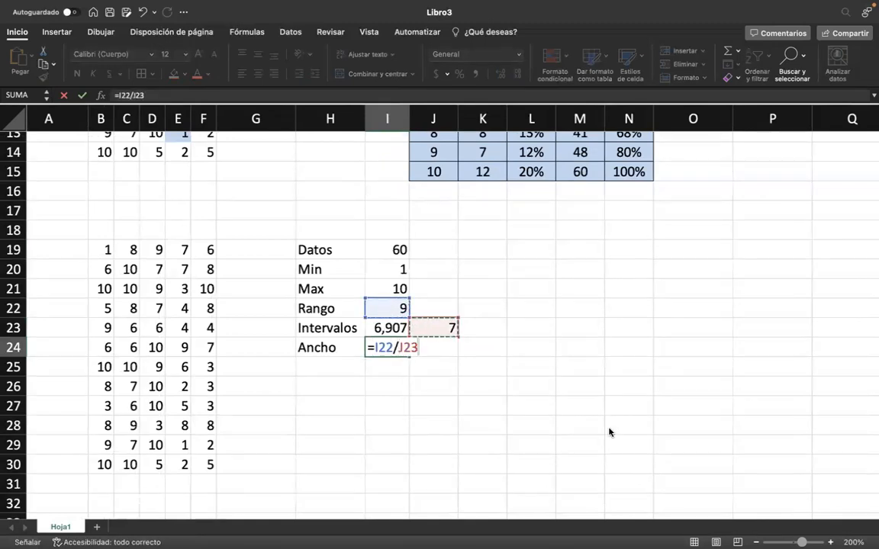
{"action": "key", "text": "Return"}
Enter the rounded interval width, 1,3, in J24 beside the Ancho result.
{"action": "left_click", "coordinate": [433, 344]}
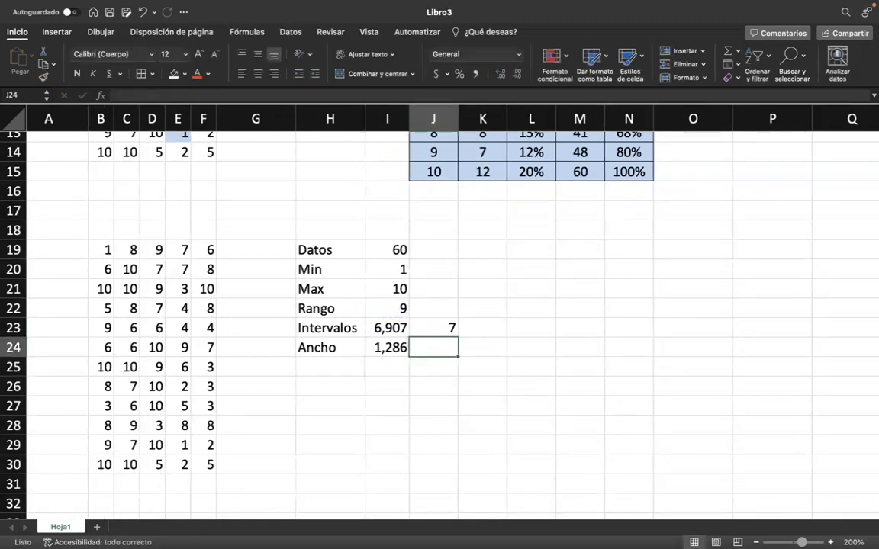
{"action": "mouse_move", "coordinate": [663, 524]}
{"action": "type", "text": "1,"}
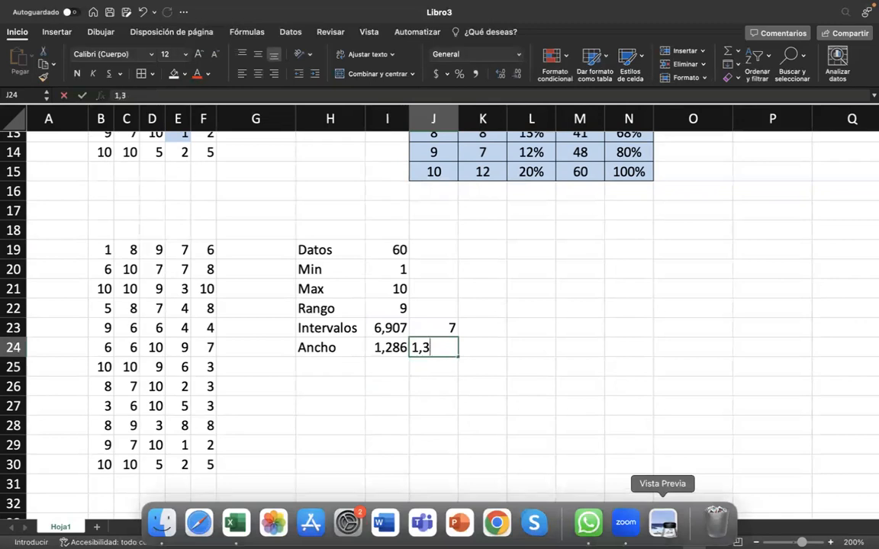
{"action": "type", "text": "3"}
{"action": "key", "text": "Return"}
Enter the interval limit headers L. Inf in L19 and L. Sup in M19.
{"action": "scroll", "coordinate": [527, 358], "scroll_direction": "up", "scroll_amount": 2}
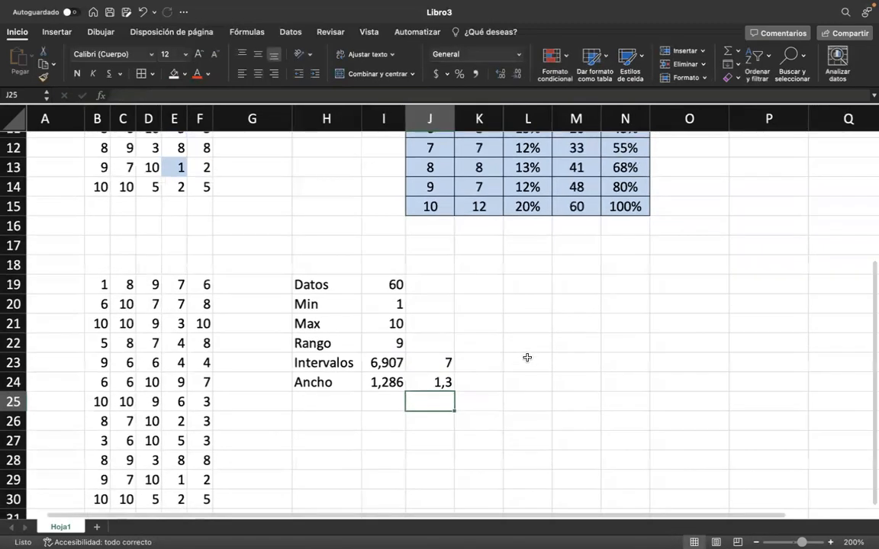
{"action": "scroll", "coordinate": [452, 165], "scroll_direction": "up", "scroll_amount": 1}
{"action": "scroll", "coordinate": [463, 367], "scroll_direction": "down", "scroll_amount": 2}
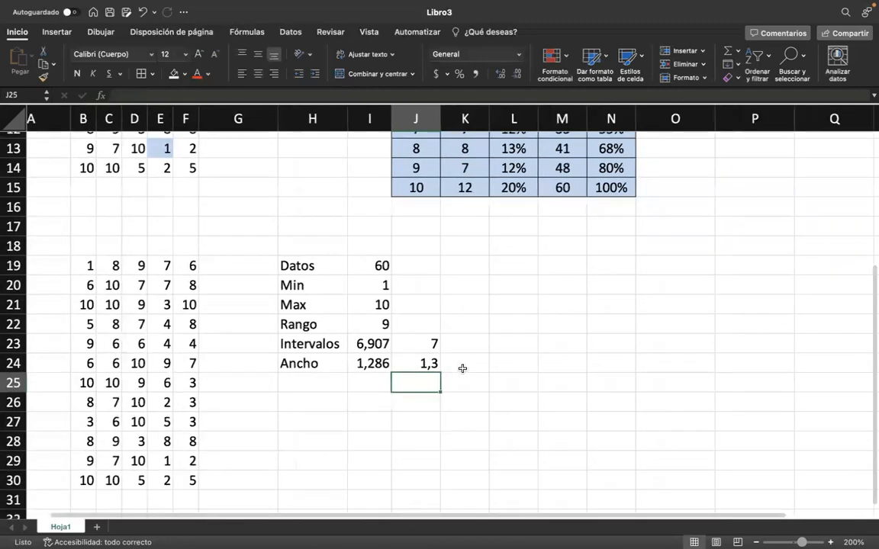
{"action": "scroll", "coordinate": [461, 367], "scroll_direction": "right", "scroll_amount": 1}
{"action": "scroll", "coordinate": [463, 369], "scroll_direction": "down", "scroll_amount": 2}
{"action": "scroll", "coordinate": [462, 368], "scroll_direction": "left", "scroll_amount": 1}
{"action": "left_click", "coordinate": [311, 368]}
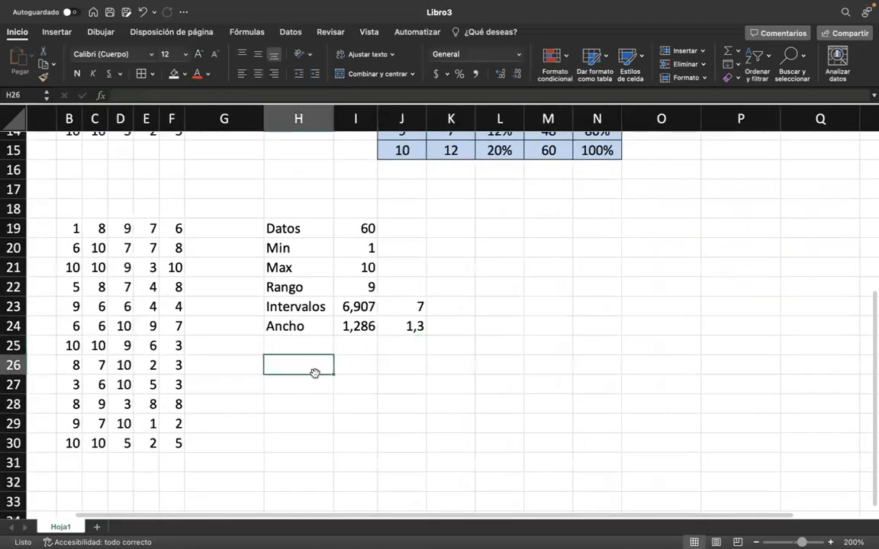
{"action": "left_click", "coordinate": [478, 227]}
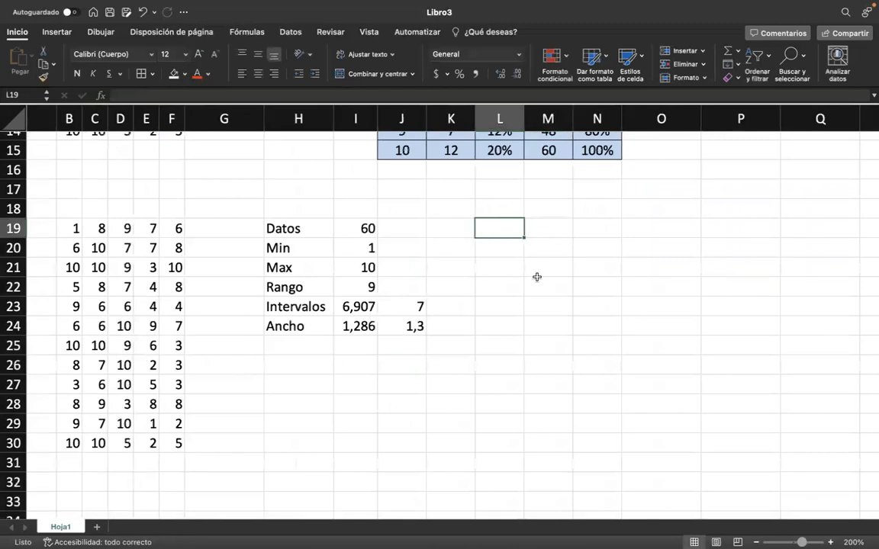
{"action": "type", "text": "L. I"}
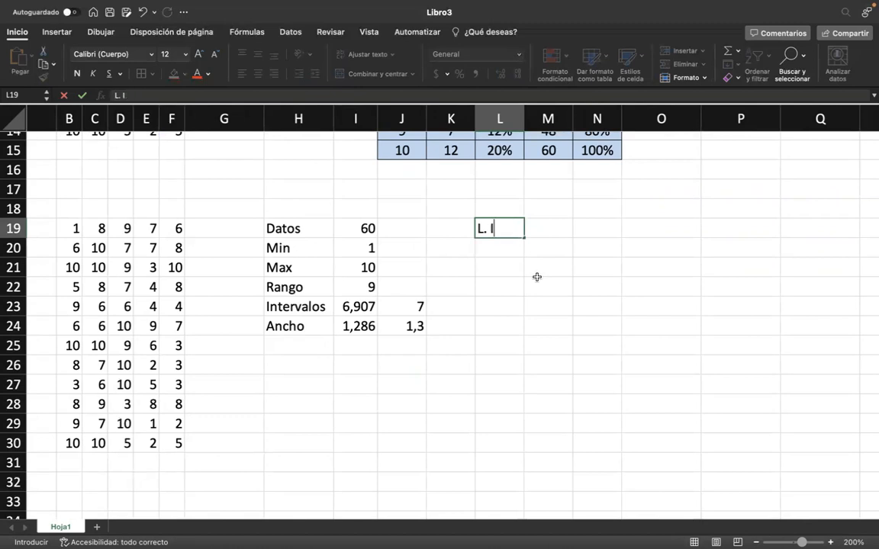
{"action": "key", "text": "Tab"}
{"action": "type", "text": "L. Sup"}
{"action": "key", "text": "Return"}
Set the first lower limit in L20 to the data minimum with the formula =I20.
{"action": "key", "text": "Left"}
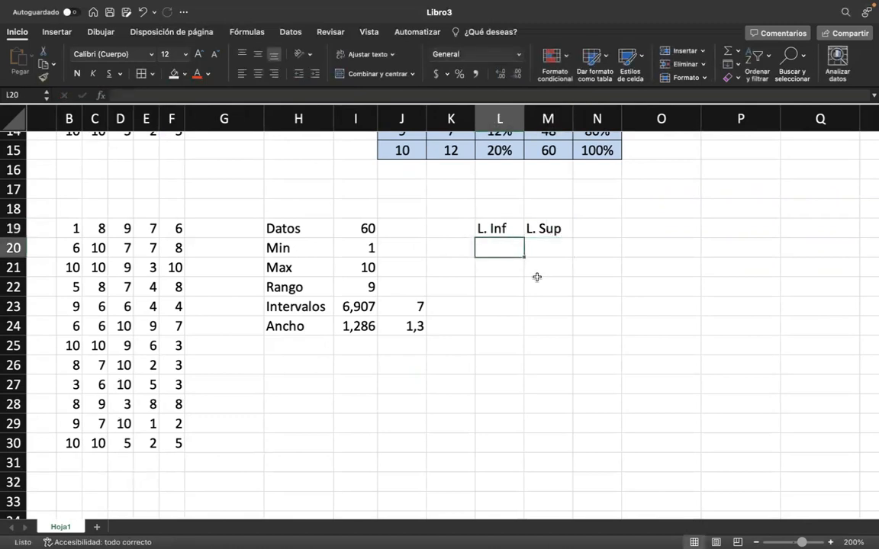
{"action": "type", "text": "="}
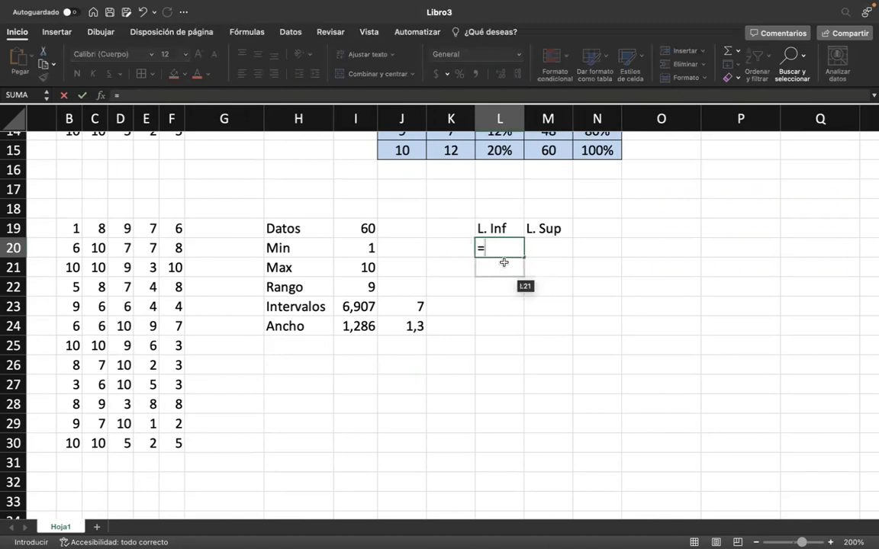
{"action": "scroll", "coordinate": [391, 271], "scroll_direction": "up", "scroll_amount": 2}
{"action": "scroll", "coordinate": [389, 270], "scroll_direction": "down", "scroll_amount": 1}
{"action": "scroll", "coordinate": [390, 270], "scroll_direction": "left", "scroll_amount": 1}
{"action": "left_click", "coordinate": [382, 252]}
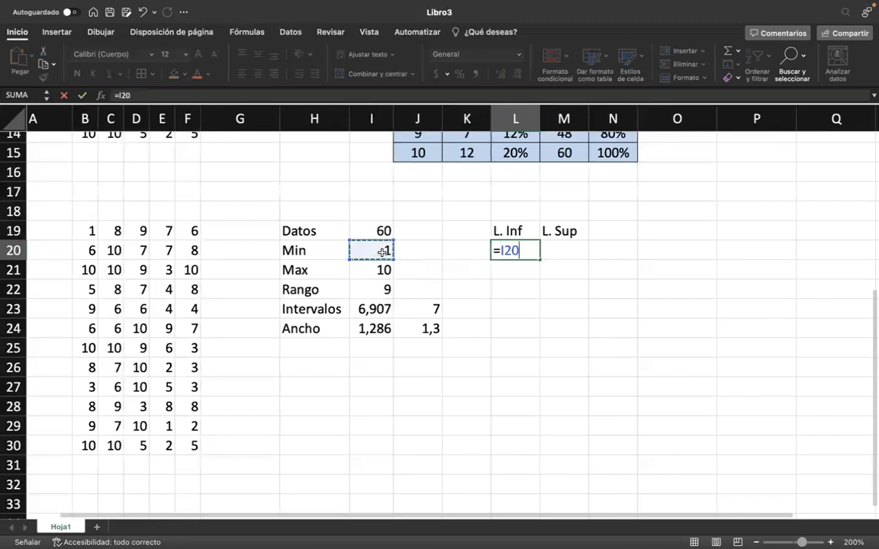
{"action": "key", "text": "Return"}
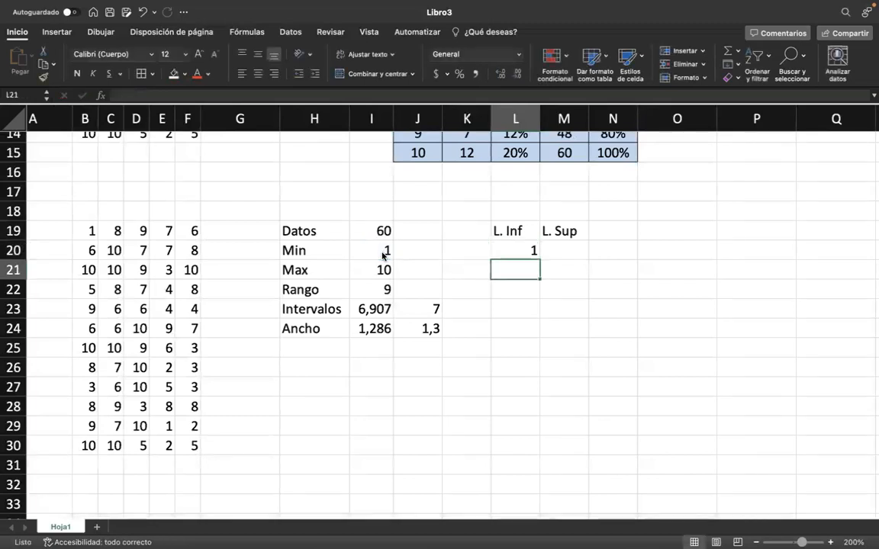
Calculate the first upper limit in M20 with =L20+$J$24, keeping the width reference absolute.
{"action": "left_click", "coordinate": [564, 250]}
{"action": "type", "text": "="}
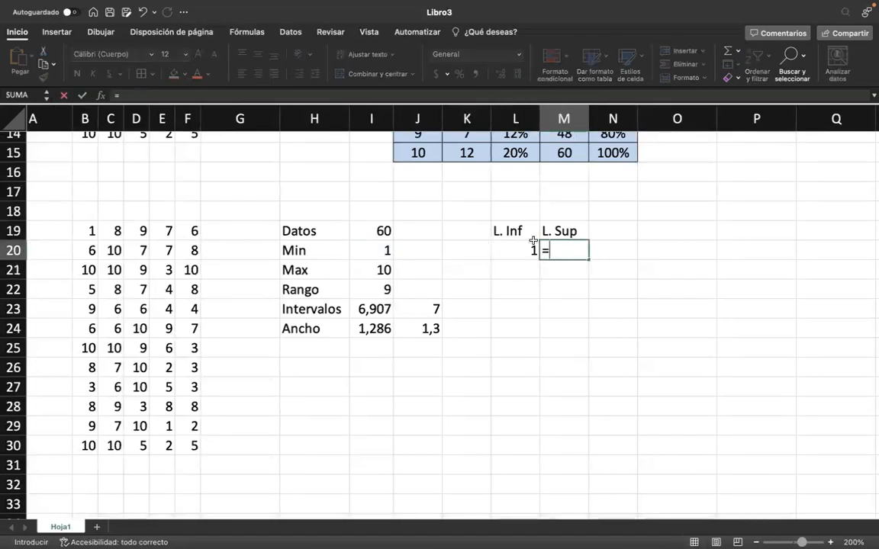
{"action": "left_click", "coordinate": [515, 250]}
{"action": "type", "text": "+"}
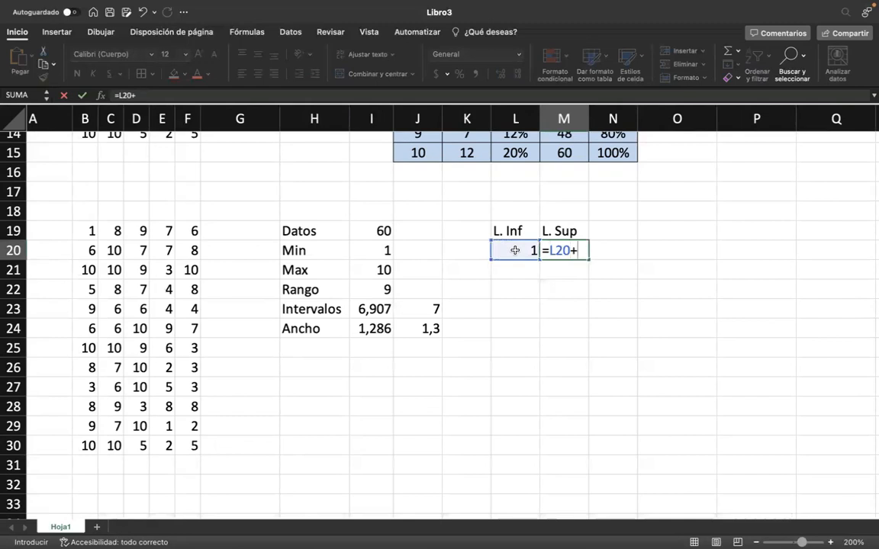
{"action": "scroll", "coordinate": [564, 290], "scroll_direction": "right", "scroll_amount": 1}
{"action": "scroll", "coordinate": [564, 290], "scroll_direction": "up", "scroll_amount": 1}
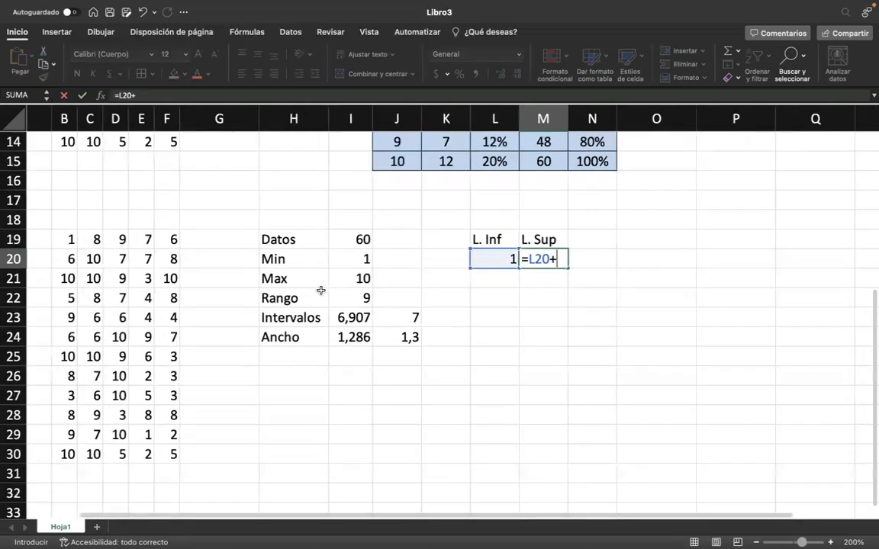
{"action": "left_click", "coordinate": [353, 335]}
{"action": "left_click", "coordinate": [396, 337]}
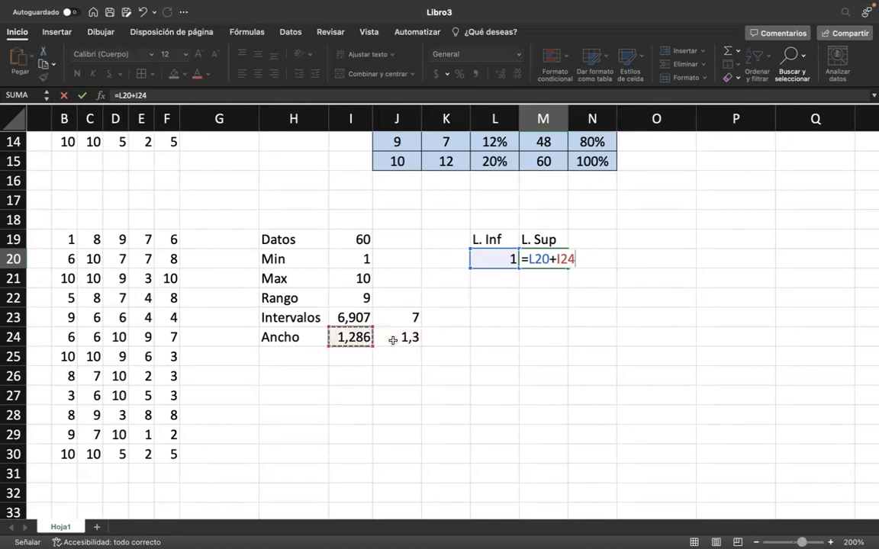
{"action": "left_click", "coordinate": [553, 260]}
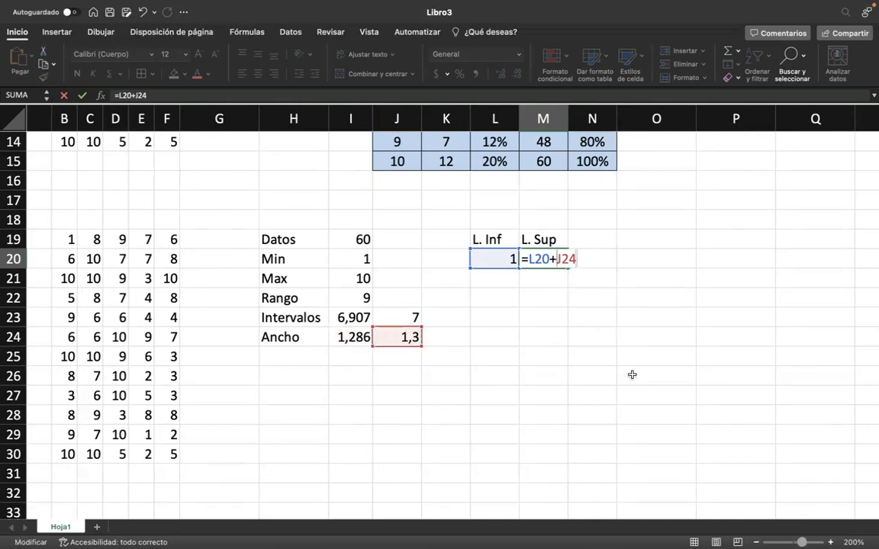
{"action": "type", "text": "$"}
{"action": "key", "text": "Right"}
{"action": "type", "text": "$"}
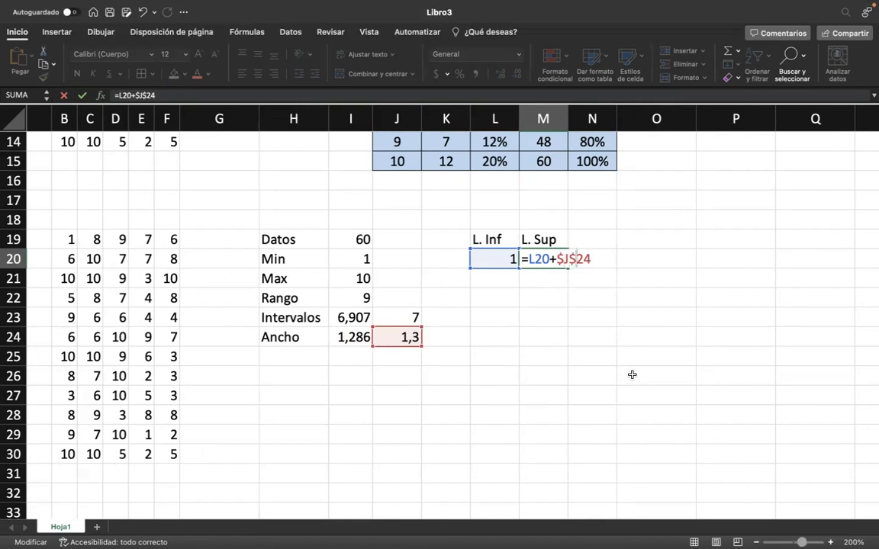
{"action": "key", "text": "Return"}
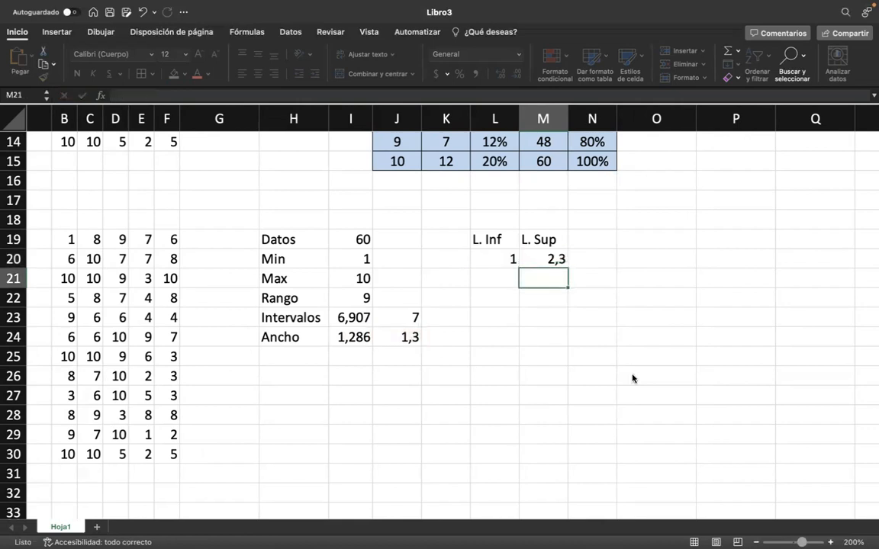
Enter the frequency headers Fa, FAA, Fr and FRA in N19 through Q19.
{"action": "left_click_drag", "start_coordinate": [492, 241], "coordinate": [579, 392]}
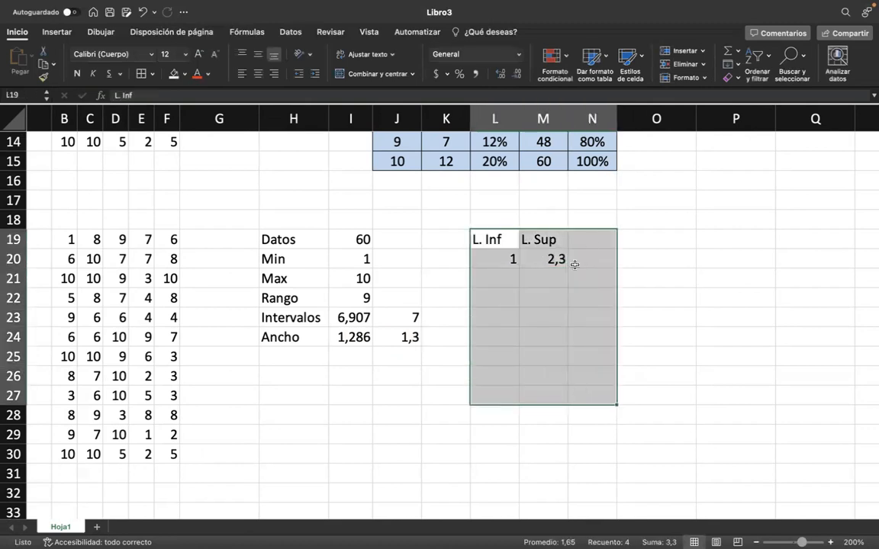
{"action": "left_click", "coordinate": [596, 239]}
{"action": "type", "text": "F"}
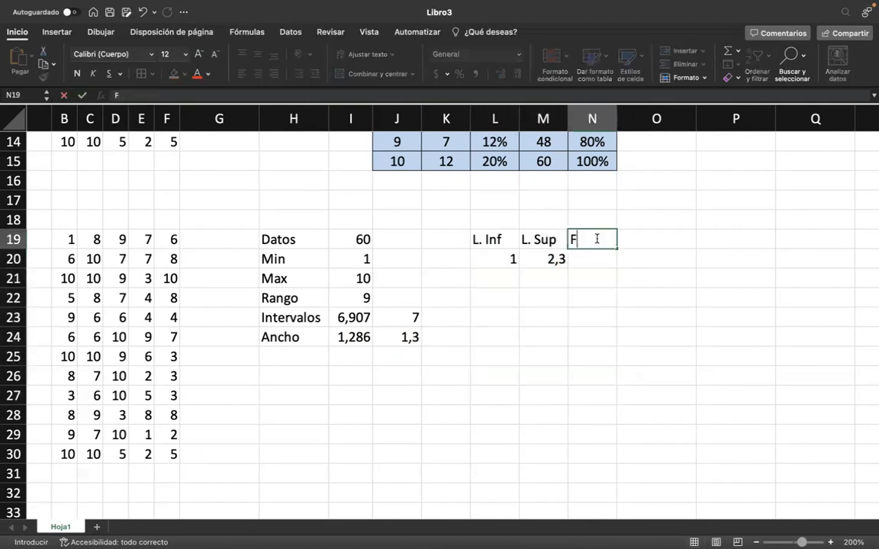
{"action": "type", "text": "a"}
{"action": "key", "text": "Tab"}
{"action": "type", "text": "FAA"}
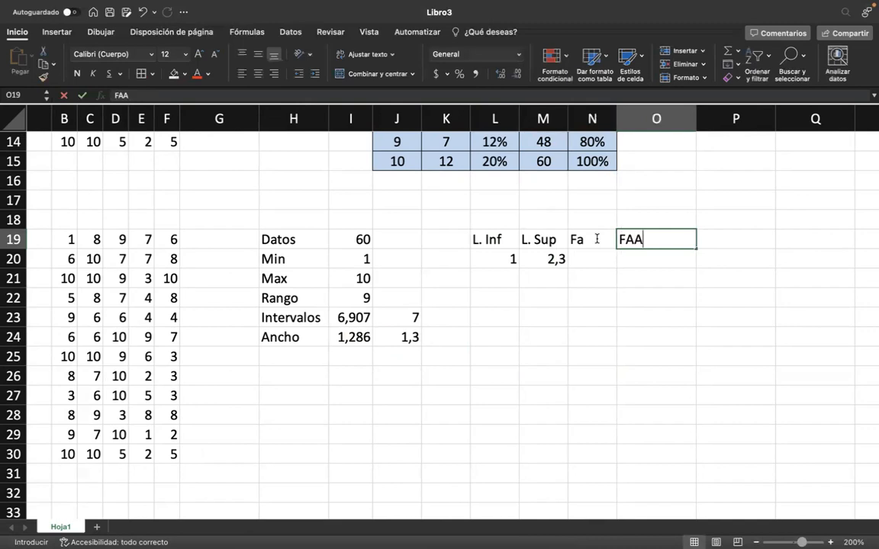
{"action": "key", "text": "Tab"}
{"action": "type", "text": "Fr"}
{"action": "key", "text": "Tab"}
{"action": "type", "text": "G"}
{"action": "key", "text": "Return"}
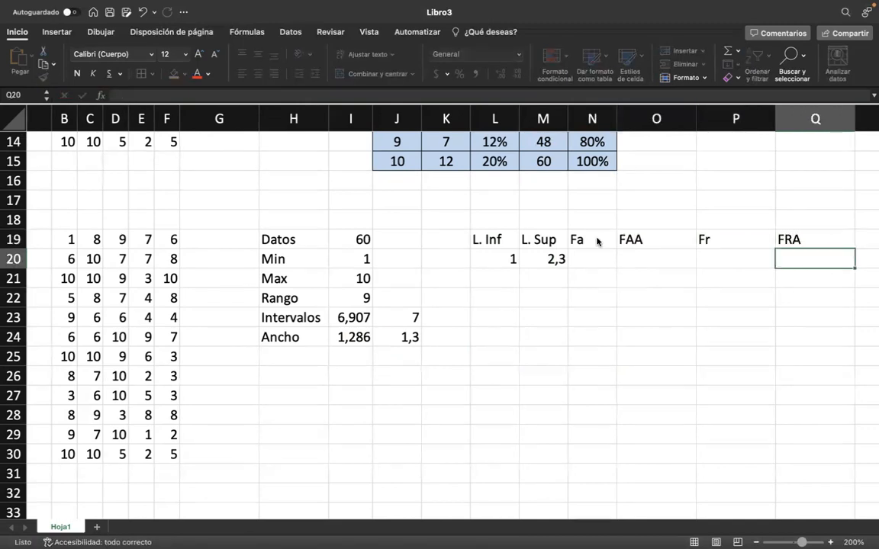
Apply all borders to the interval table L19:Q26, covering the headers and seven intervals, and center its contents.
{"action": "left_click_drag", "start_coordinate": [497, 239], "coordinate": [799, 428]}
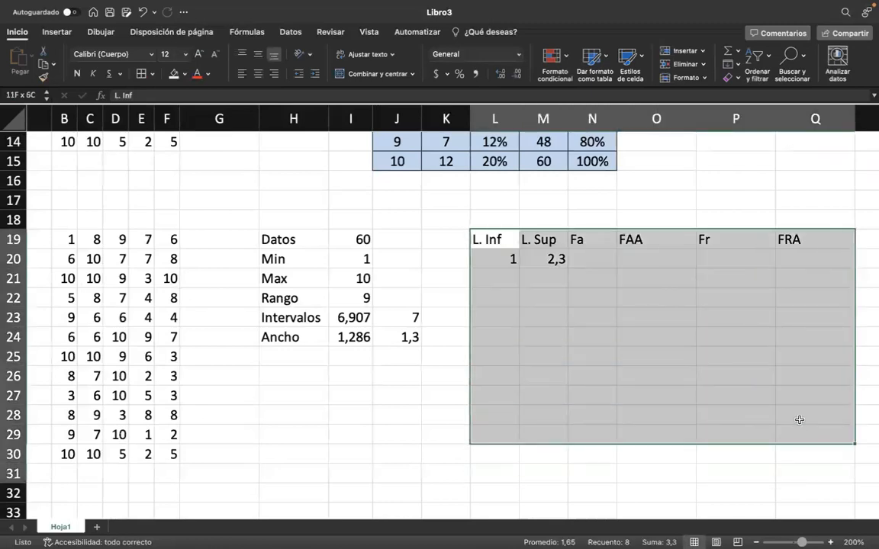
{"action": "left_click", "coordinate": [456, 252]}
{"action": "left_click", "coordinate": [492, 256]}
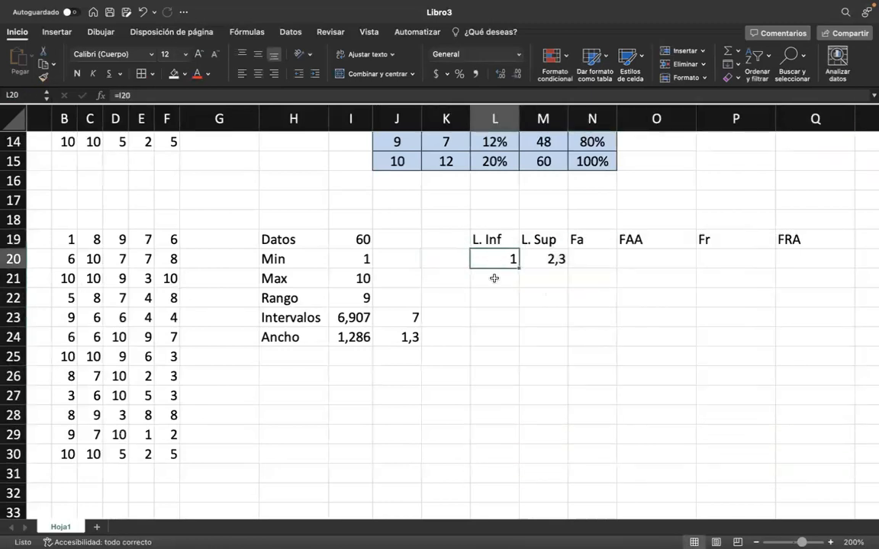
{"action": "key", "text": "Down"}
{"action": "key", "text": "Down"}
{"action": "key", "text": "Down"}
{"action": "key", "text": "Down"}
{"action": "key", "text": "Down"}
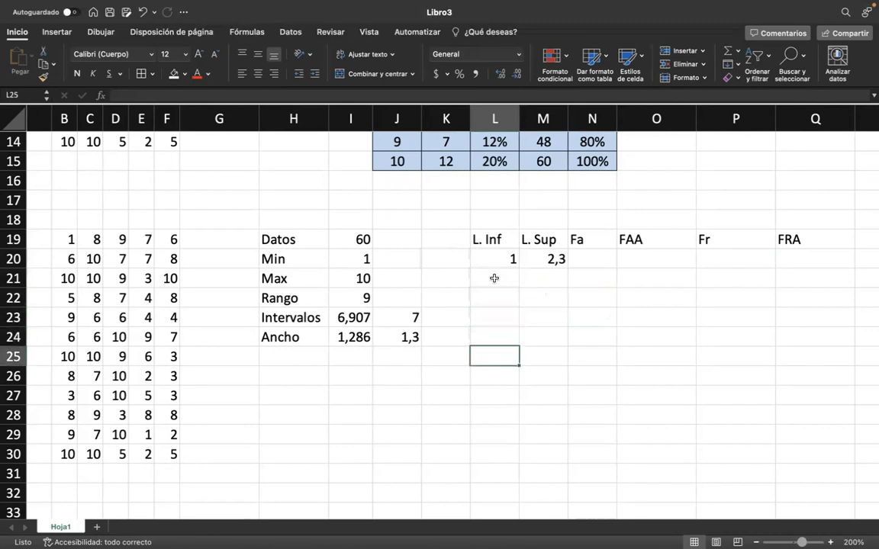
{"action": "key", "text": "Down"}
{"action": "key", "text": "shift+Up"}
{"action": "key", "text": "shift+Up"}
{"action": "key", "text": "shift+Up"}
{"action": "key", "text": "shift+Up"}
{"action": "key", "text": "shift+Up"}
{"action": "key", "text": "shift+Up"}
{"action": "key", "text": "shift+Up"}
{"action": "key", "text": "shift+Right"}
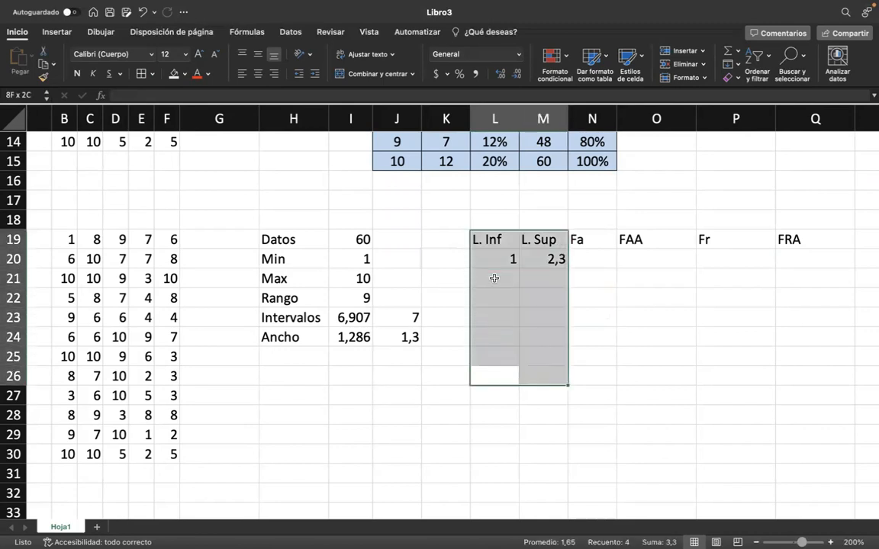
{"action": "key", "text": "shift+Right"}
{"action": "key", "text": "shift+Right"}
{"action": "key", "text": "shift+Right"}
{"action": "key", "text": "shift+Right"}
{"action": "key", "text": "shift+Right"}
{"action": "key", "text": "shift+Left"}
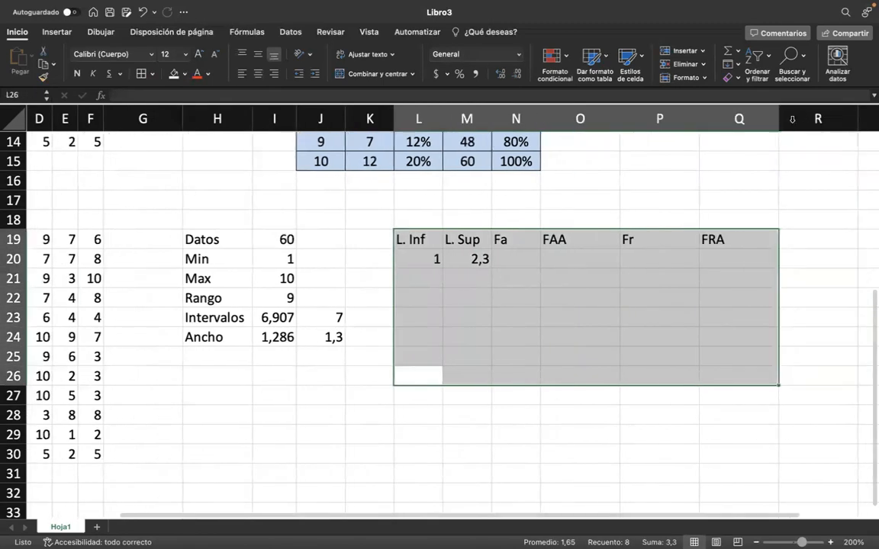
{"action": "left_click", "coordinate": [446, 119]}
{"action": "left_click_drag", "start_coordinate": [415, 230], "coordinate": [666, 342]}
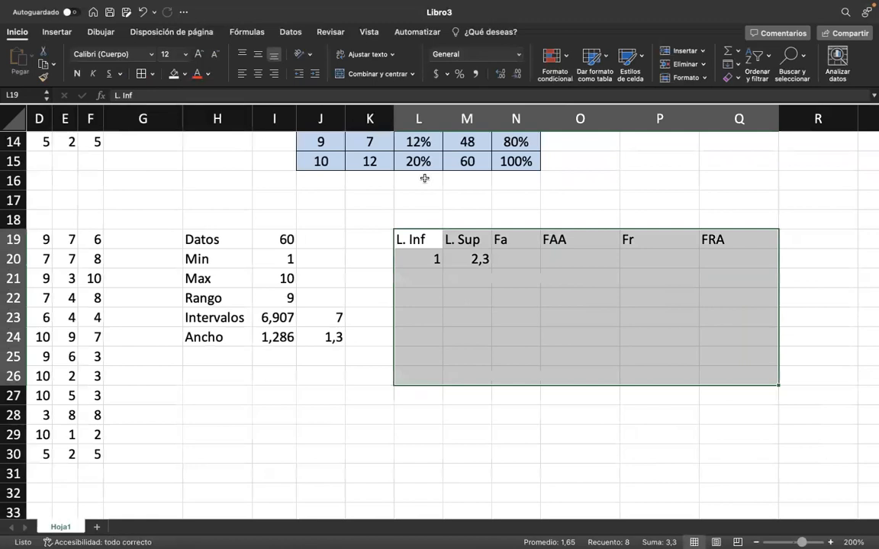
{"action": "left_click", "coordinate": [140, 73]}
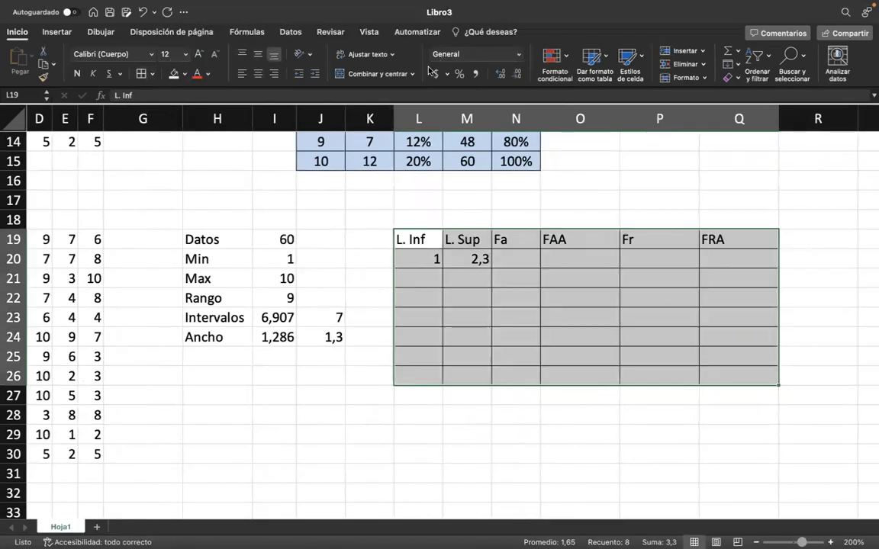
{"action": "left_click", "coordinate": [258, 73]}
Fill the interval table L19:Q26 with a light gold color.
{"action": "left_click", "coordinate": [184, 74]}
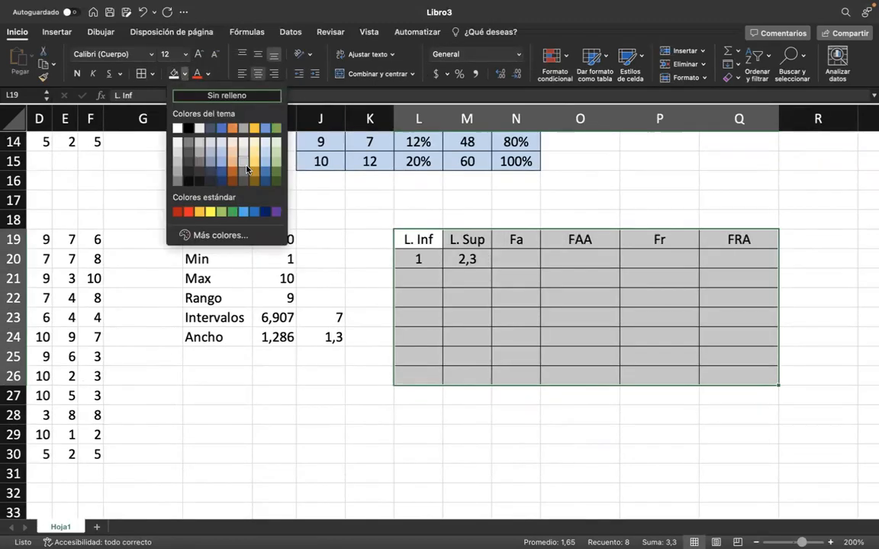
{"action": "left_click", "coordinate": [246, 168]}
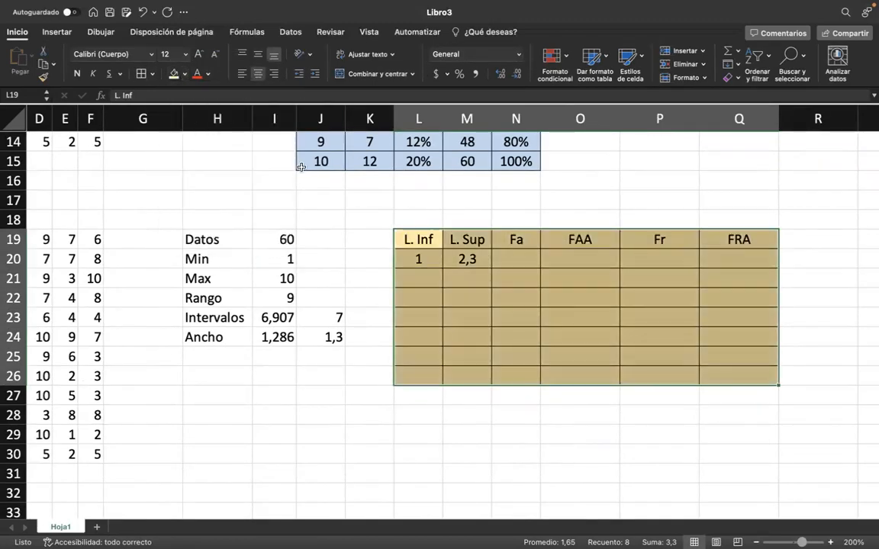
{"action": "left_click", "coordinate": [185, 74]}
{"action": "left_click", "coordinate": [229, 126]}
Set the second interval's lower limit in L21 to the previous upper limit with =M20.
{"action": "left_click", "coordinate": [427, 279]}
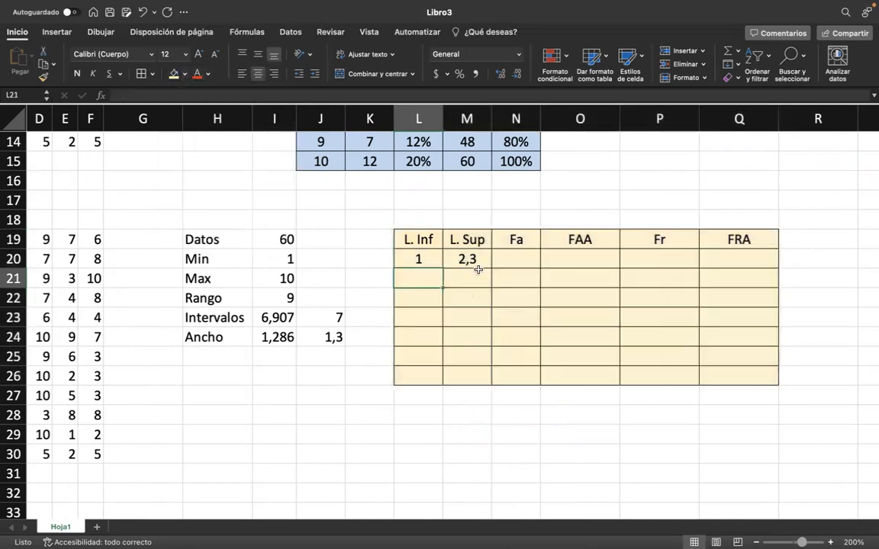
{"action": "type", "text": "="}
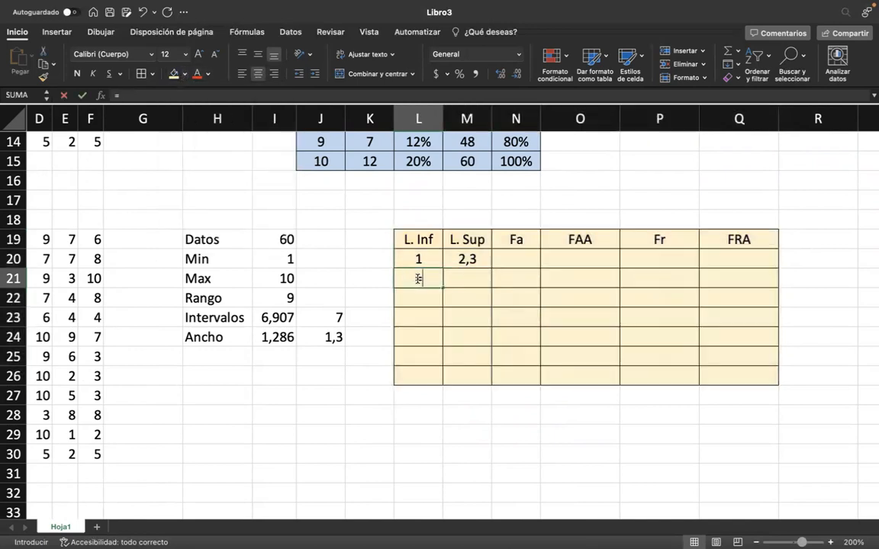
{"action": "left_click", "coordinate": [461, 260]}
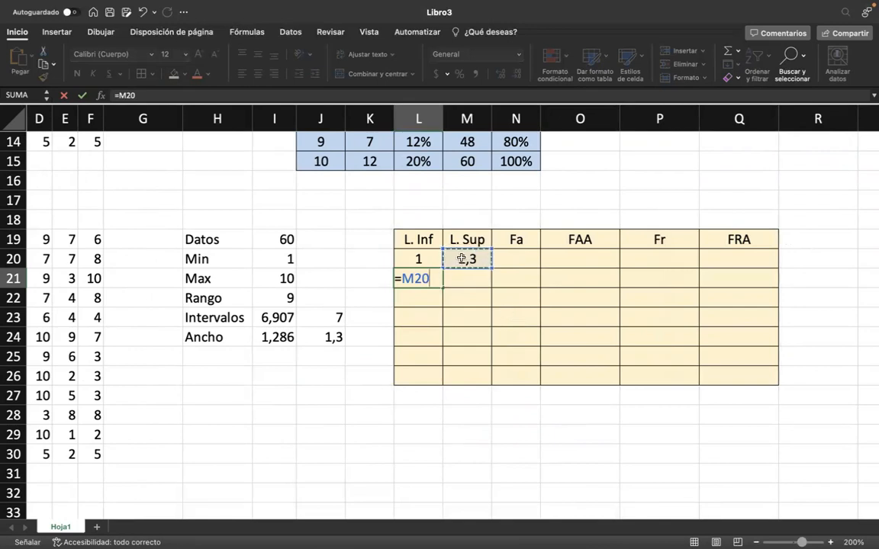
{"action": "key", "text": "Tab"}
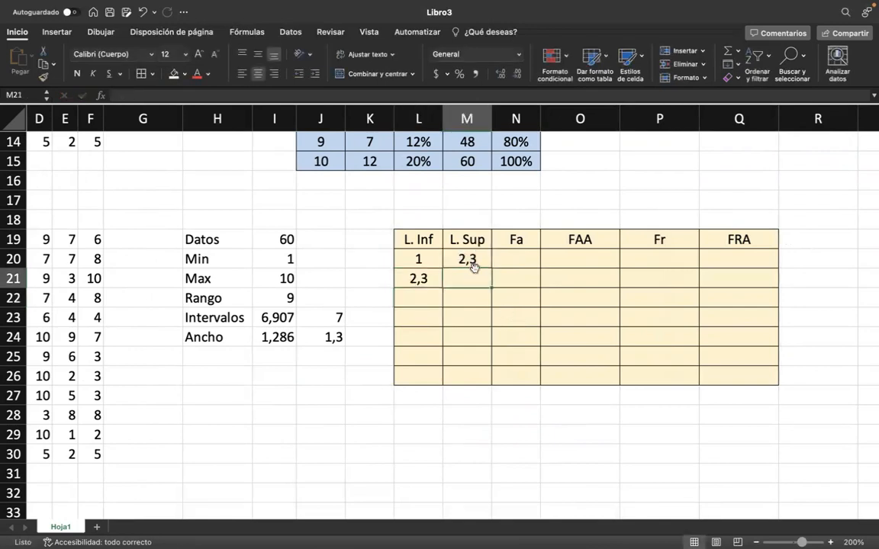
Calculate the second upper limit in M21 with =L21+$J$24, keeping the width reference absolute.
{"action": "type", "text": "="}
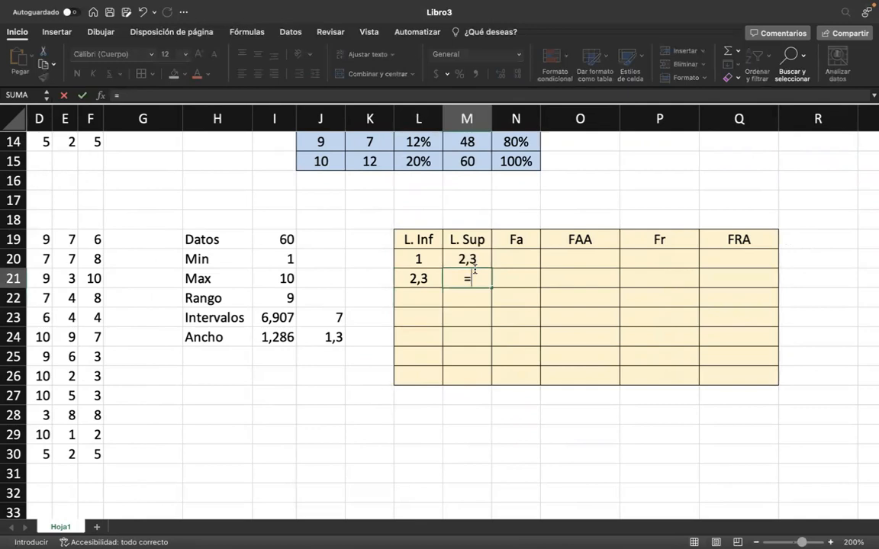
{"action": "left_click", "coordinate": [428, 278]}
{"action": "type", "text": "+"}
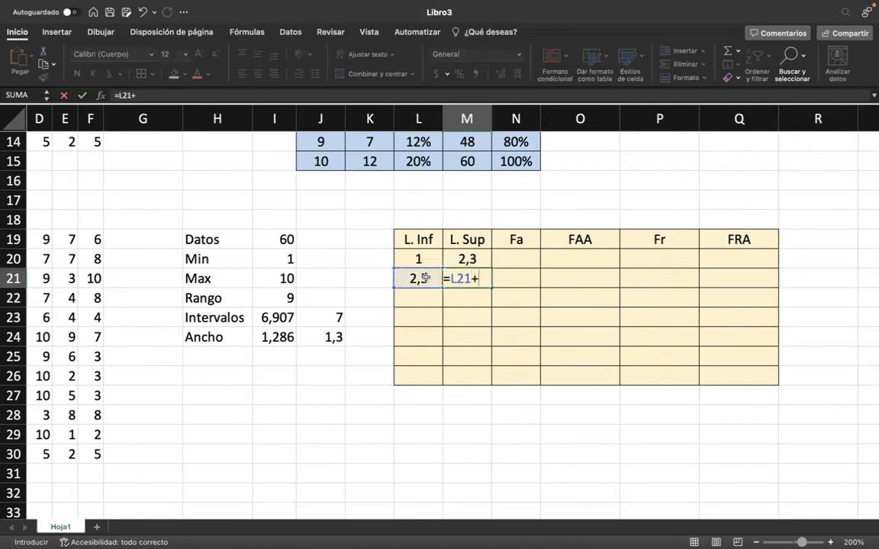
{"action": "left_click", "coordinate": [330, 337]}
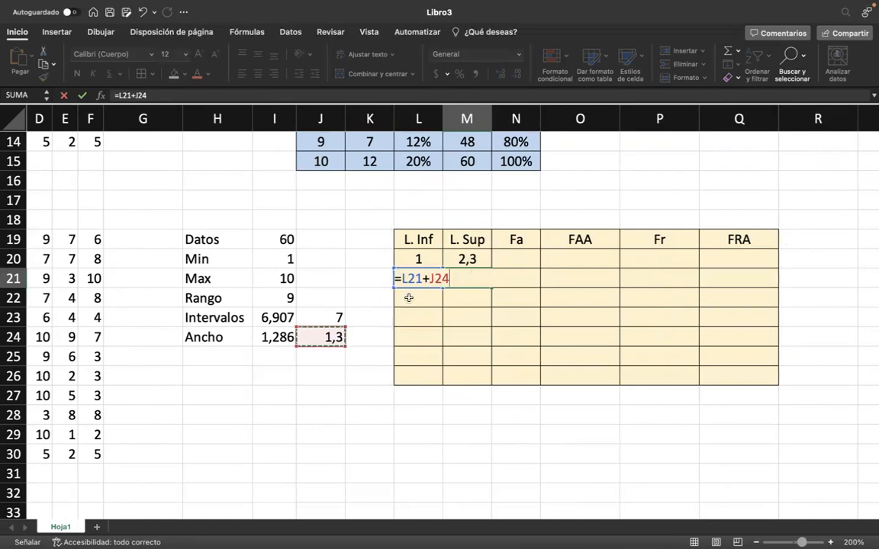
{"action": "left_click", "coordinate": [431, 280]}
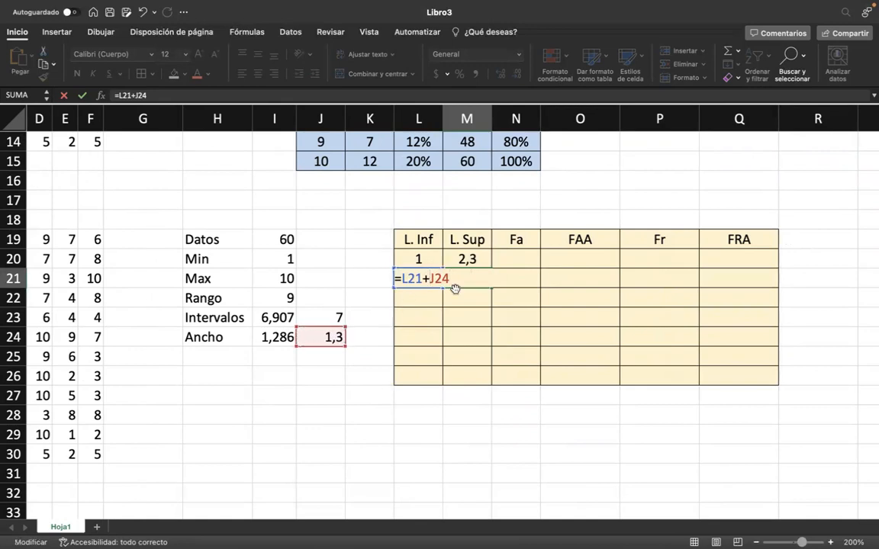
{"action": "type", "text": "#"}
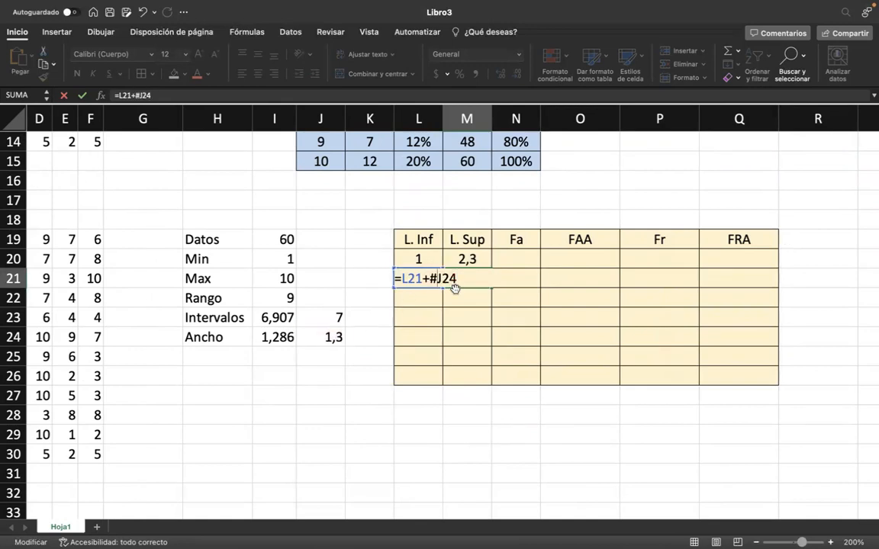
{"action": "key", "text": "BackSpace"}
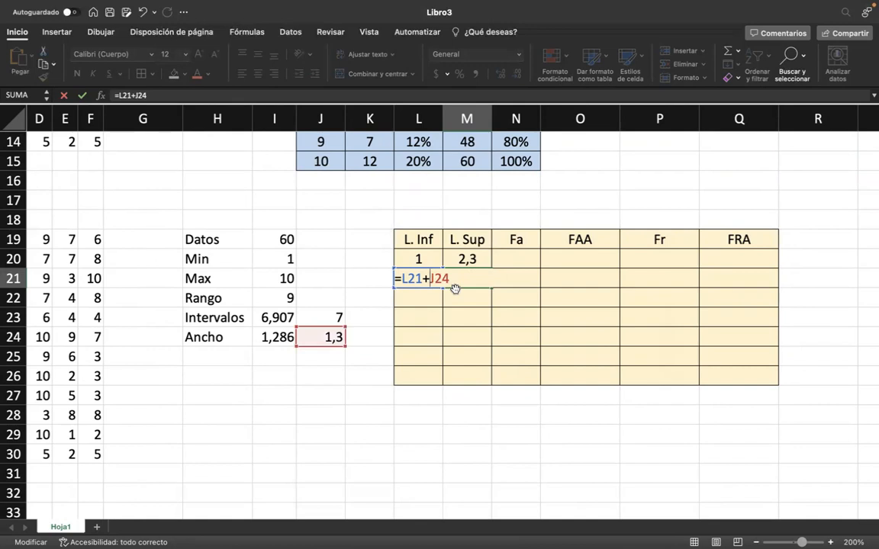
{"action": "type", "text": "$"}
{"action": "key", "text": "Right"}
{"action": "type", "text": "$"}
{"action": "key", "text": "Return"}
Fill the lower limit formula in L21 and the upper limit formula in M21 down to row 26.
{"action": "left_click", "coordinate": [431, 276]}
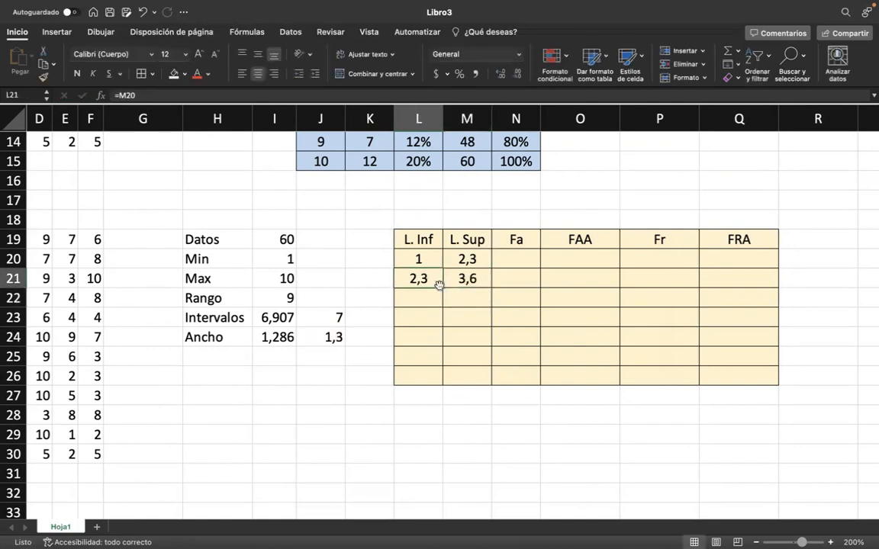
{"action": "left_click_drag", "start_coordinate": [443, 289], "coordinate": [432, 377]}
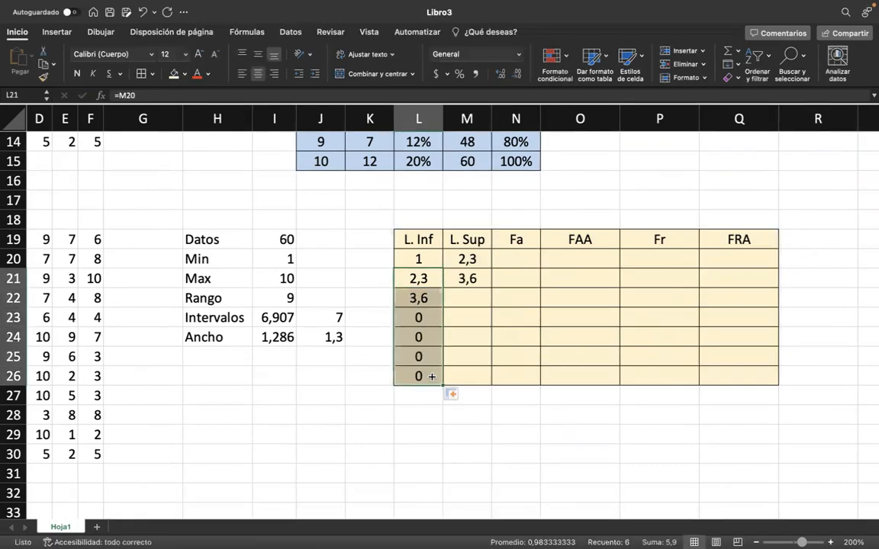
{"action": "left_click", "coordinate": [477, 302]}
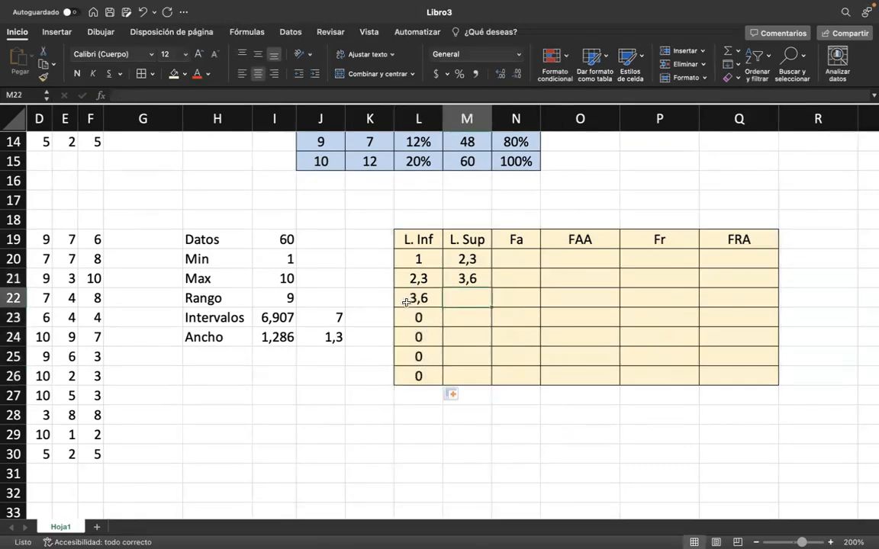
{"action": "left_click", "coordinate": [480, 279]}
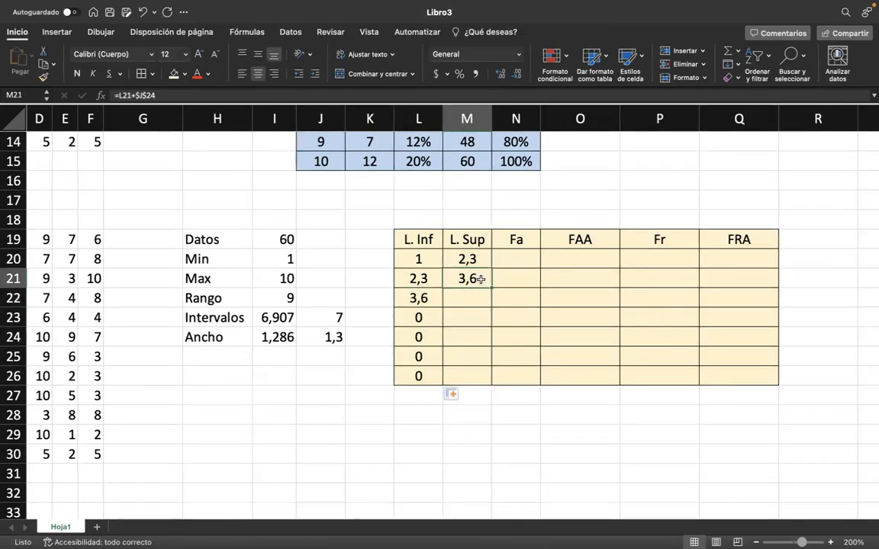
{"action": "left_click_drag", "start_coordinate": [491, 287], "coordinate": [484, 377]}
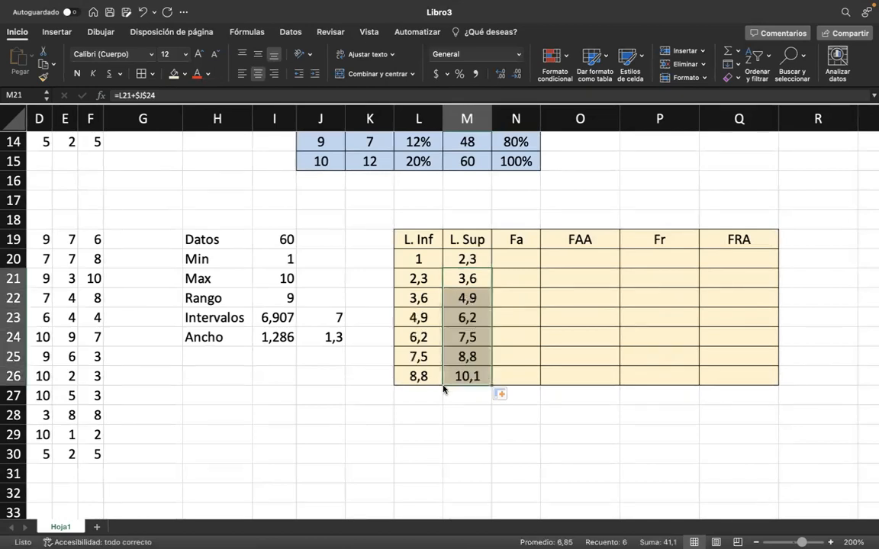
Review the interval limits in L19:M26, comparing the last upper limit with the data and the calculated and rounded widths in I24 and J24.
{"action": "left_click", "coordinate": [463, 396]}
{"action": "left_click_drag", "start_coordinate": [419, 239], "coordinate": [461, 389]}
{"action": "left_click", "coordinate": [480, 383]}
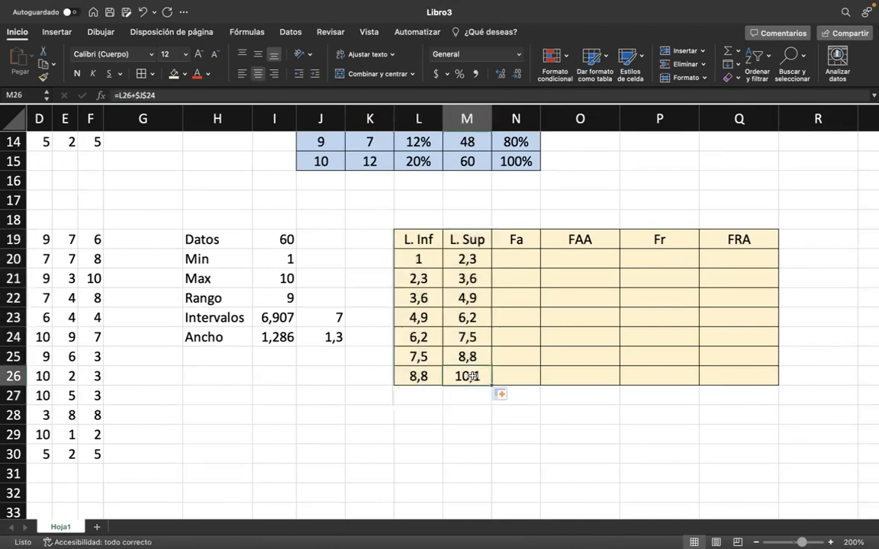
{"action": "scroll", "coordinate": [197, 397], "scroll_direction": "left", "scroll_amount": 1}
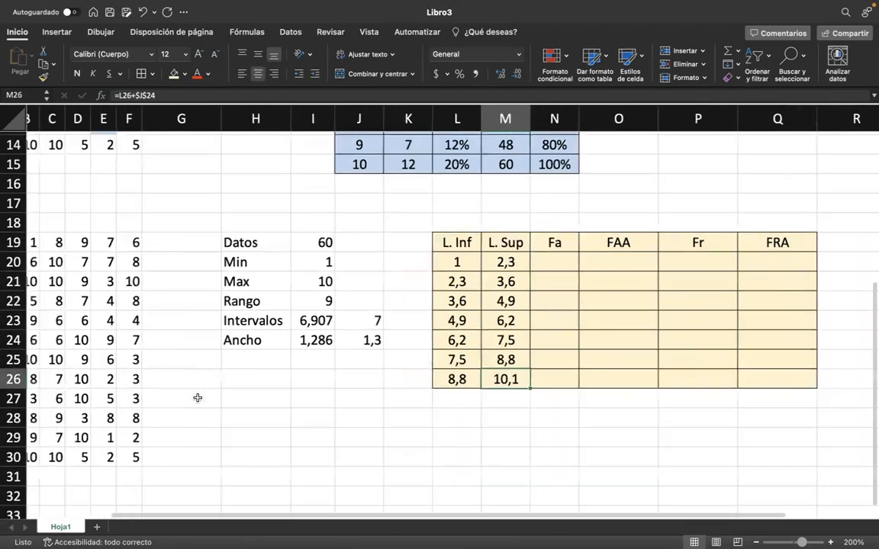
{"action": "scroll", "coordinate": [244, 328], "scroll_direction": "up", "scroll_amount": 1}
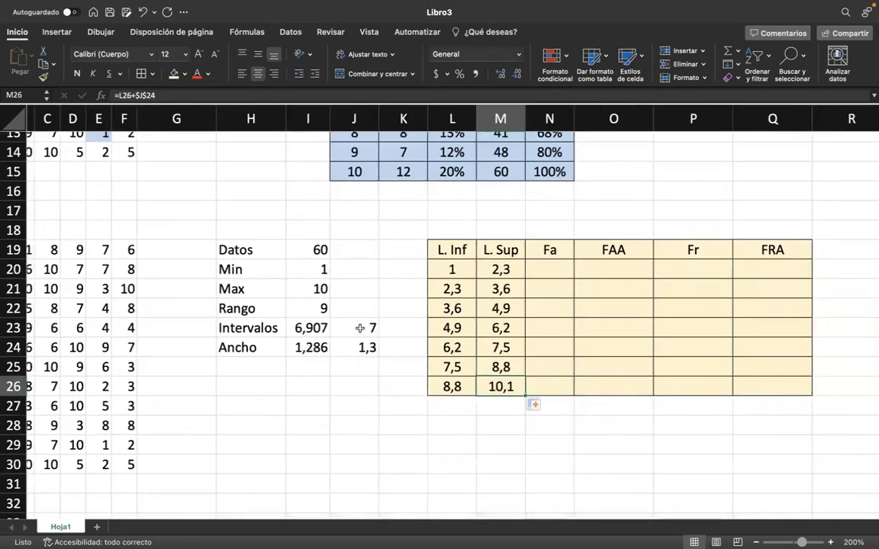
{"action": "left_click", "coordinate": [305, 349]}
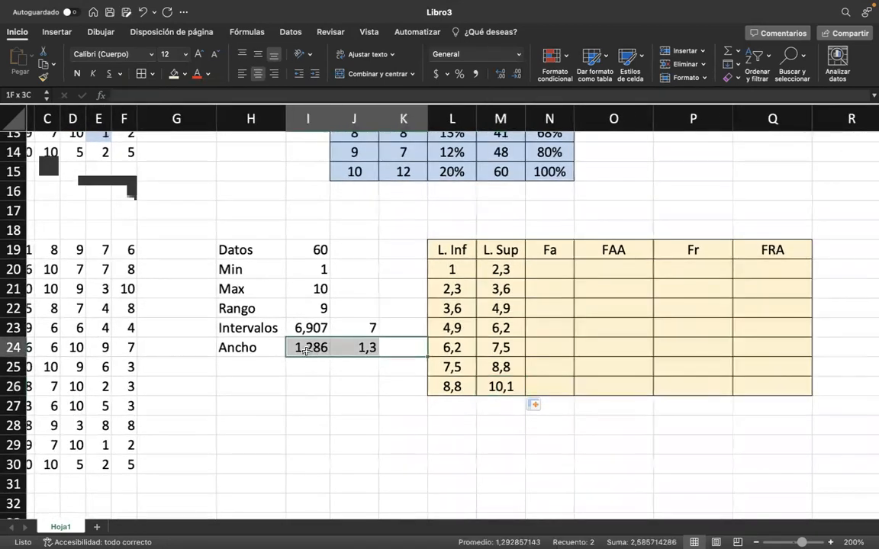
{"action": "left_click", "coordinate": [368, 348]}
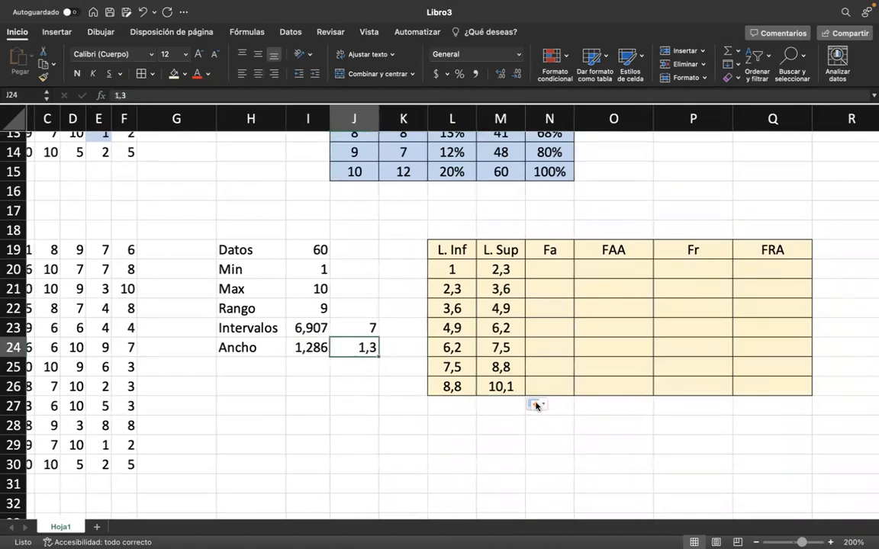
{"action": "left_click", "coordinate": [504, 387]}
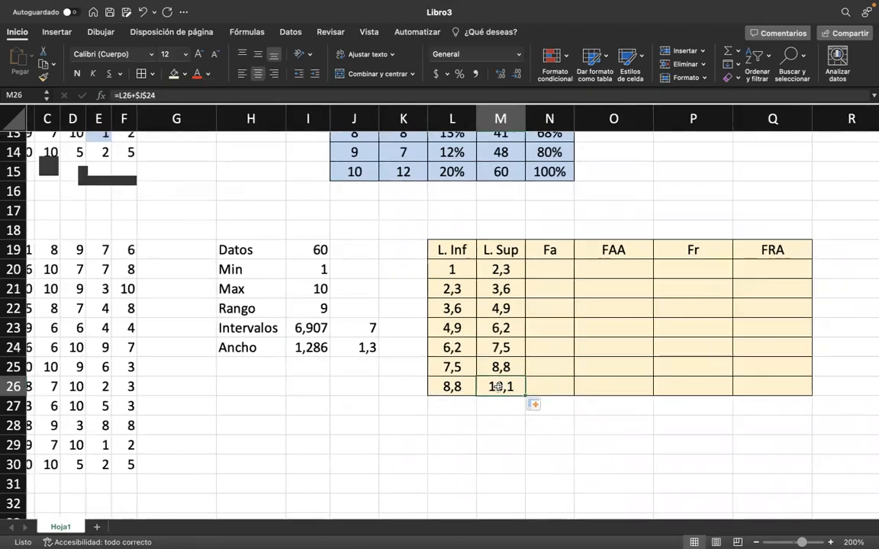
Resize columns N through Q to one equal width, widening the Fa column.
{"action": "right_click", "coordinate": [545, 268]}
{"action": "key", "text": "Escape"}
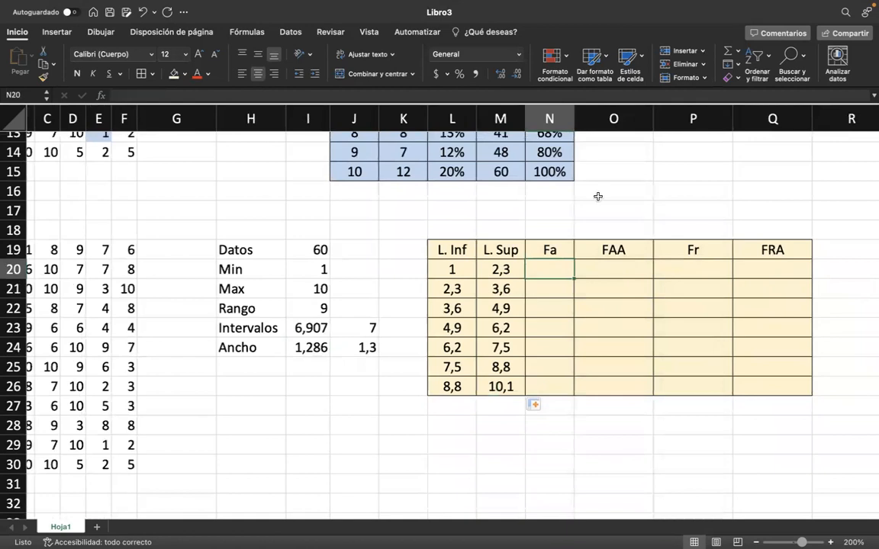
{"action": "left_click_drag", "start_coordinate": [549, 119], "coordinate": [757, 126]}
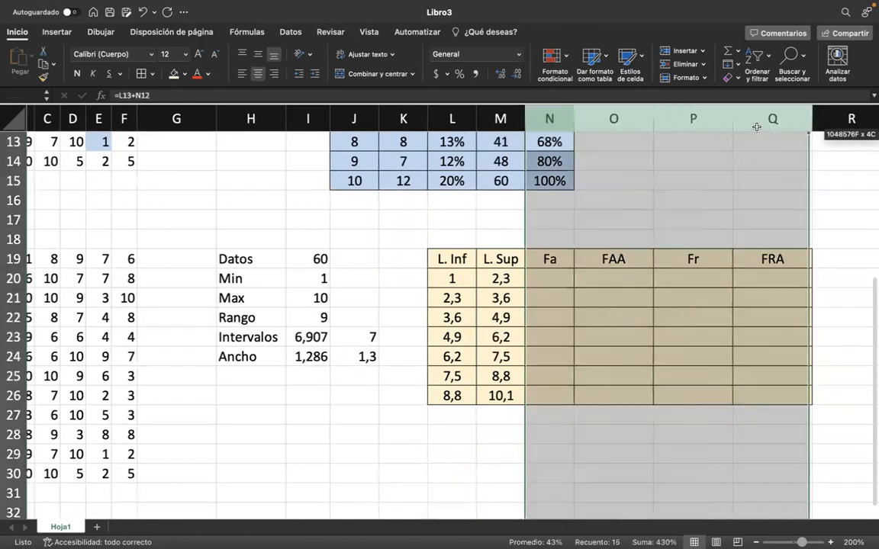
{"action": "left_click_drag", "start_coordinate": [572, 114], "coordinate": [593, 112]}
Calculate the absolute frequencies from N20 with =FRECUENCIA(B19:F30;M20:M25), using the copied data and the upper limits except the last.
{"action": "left_click", "coordinate": [550, 287]}
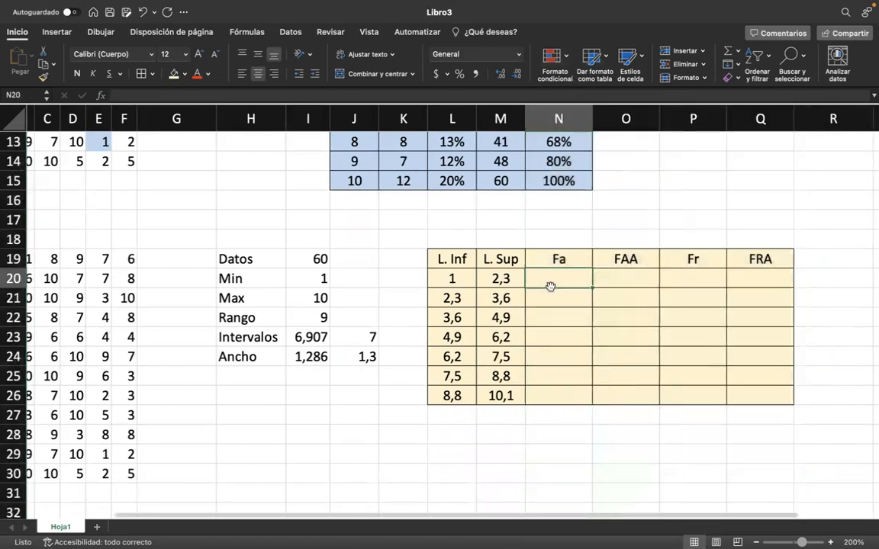
{"action": "left_click_drag", "start_coordinate": [500, 278], "coordinate": [500, 376]}
{"action": "left_click", "coordinate": [566, 291]}
{"action": "left_click", "coordinate": [560, 278]}
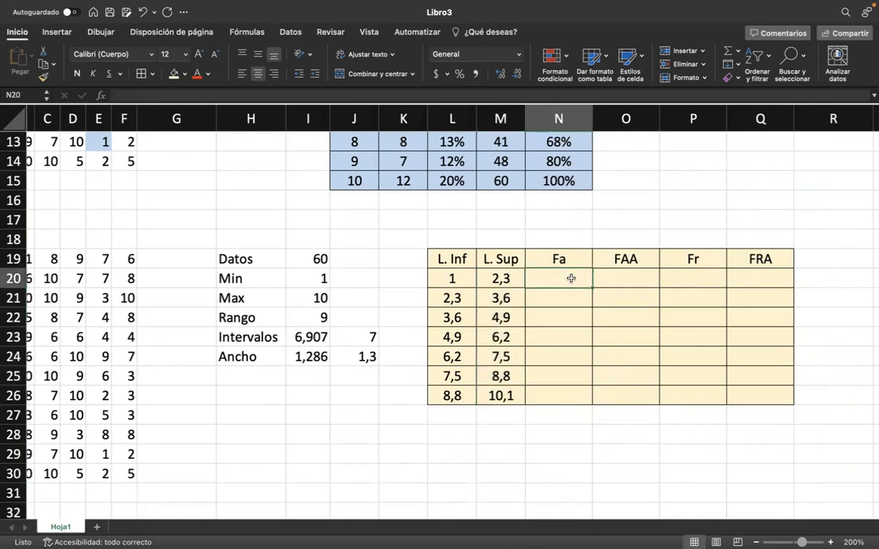
{"action": "type", "text": "=fre"}
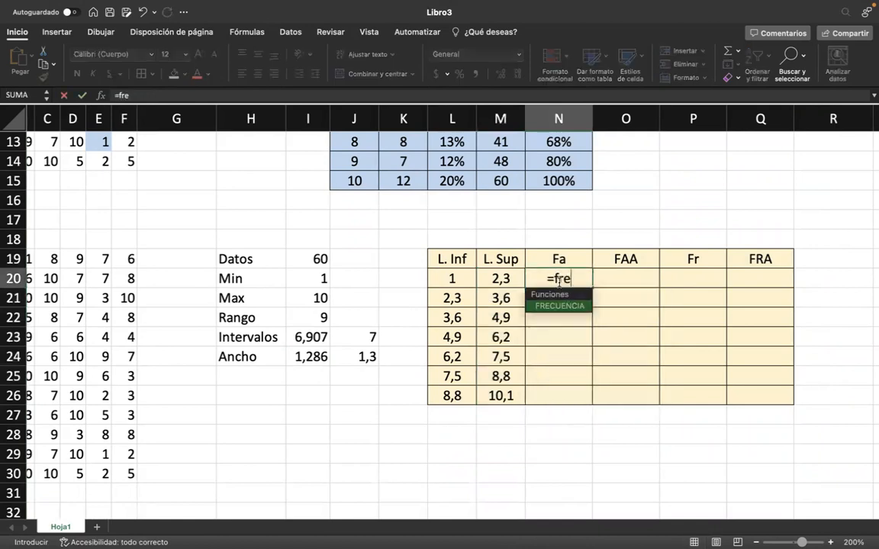
{"action": "double_click", "coordinate": [556, 306]}
{"action": "scroll", "coordinate": [204, 265], "scroll_direction": "left", "scroll_amount": 3}
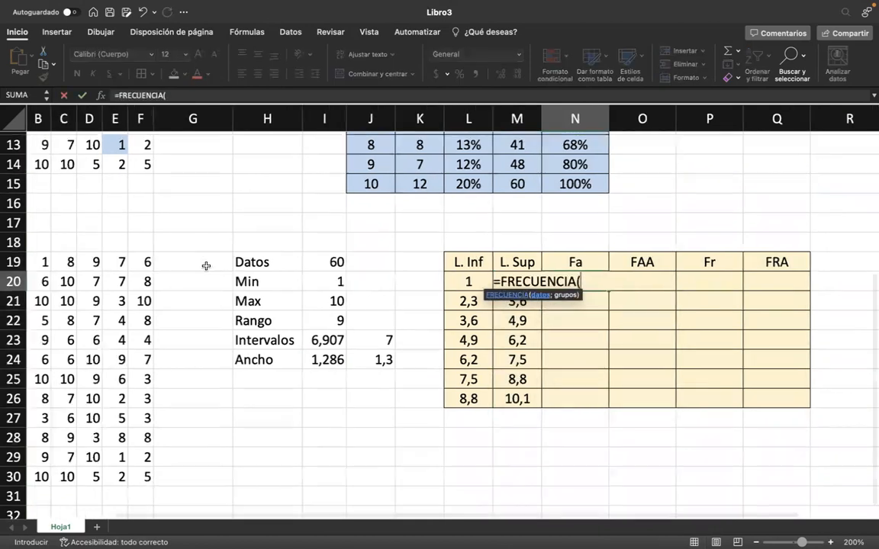
{"action": "left_click_drag", "start_coordinate": [104, 256], "coordinate": [206, 473]}
{"action": "type", "text": ";"}
{"action": "scroll", "coordinate": [589, 445], "scroll_direction": "right", "scroll_amount": 2}
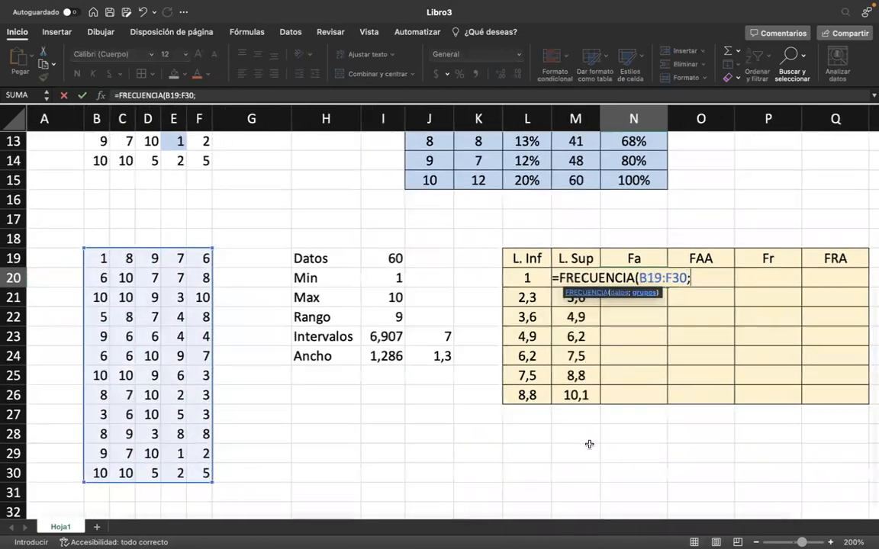
{"action": "scroll", "coordinate": [479, 384], "scroll_direction": "right", "scroll_amount": 1}
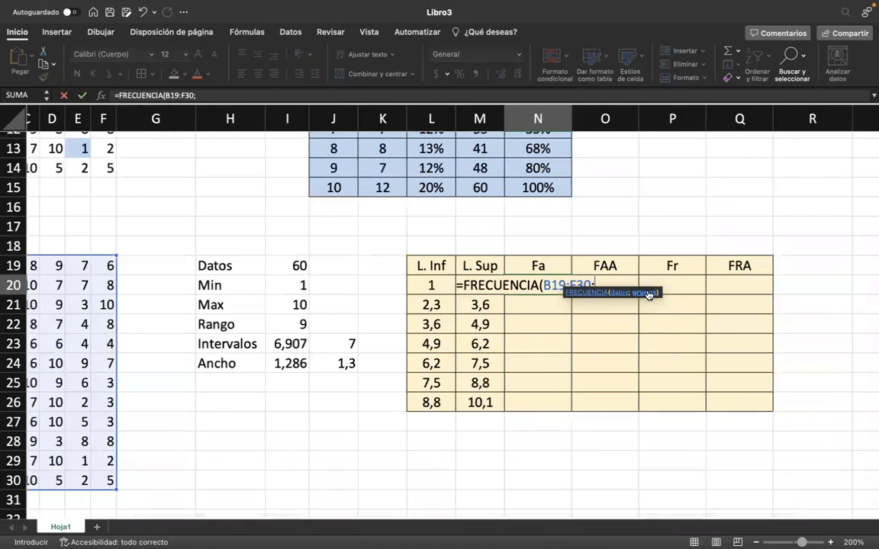
{"action": "left_click_drag", "start_coordinate": [483, 388], "coordinate": [485, 281]}
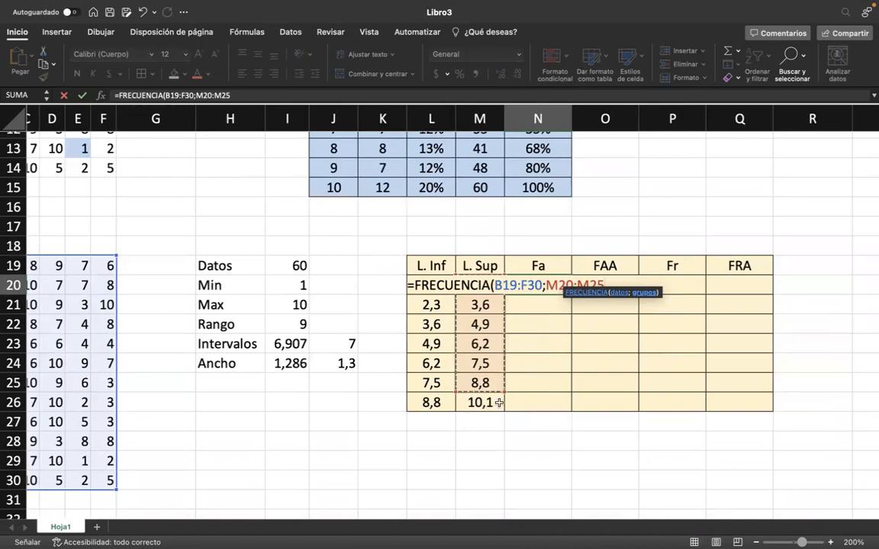
{"action": "key", "text": "Return"}
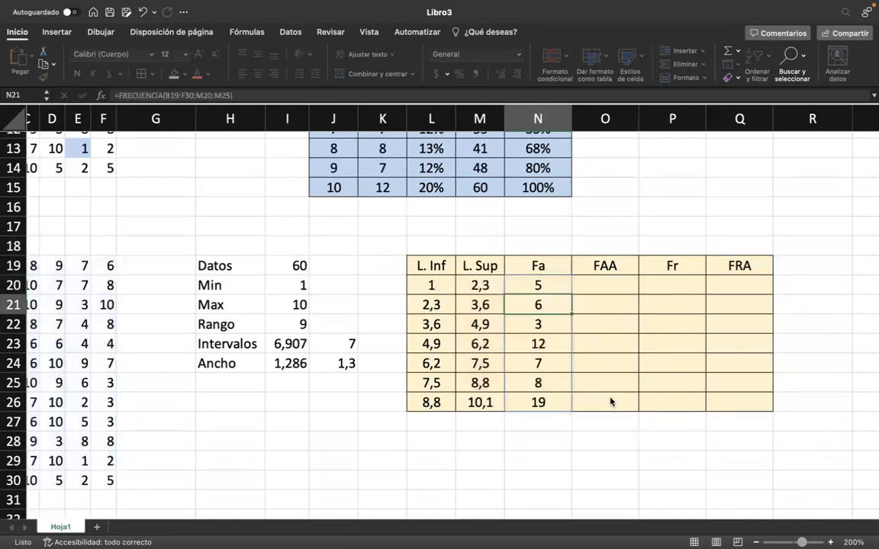
Examine the Fa values against their interval limits in L20:N26, focusing on the first interval in row 20.
{"action": "scroll", "coordinate": [517, 290], "scroll_direction": "left", "scroll_amount": 2}
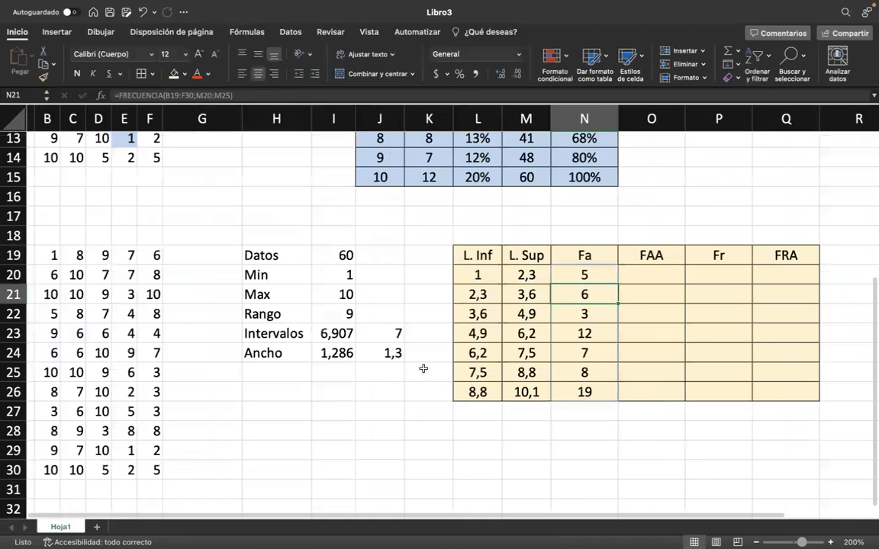
{"action": "scroll", "coordinate": [424, 421], "scroll_direction": "down", "scroll_amount": 1}
{"action": "left_click_drag", "start_coordinate": [614, 272], "coordinate": [514, 385]}
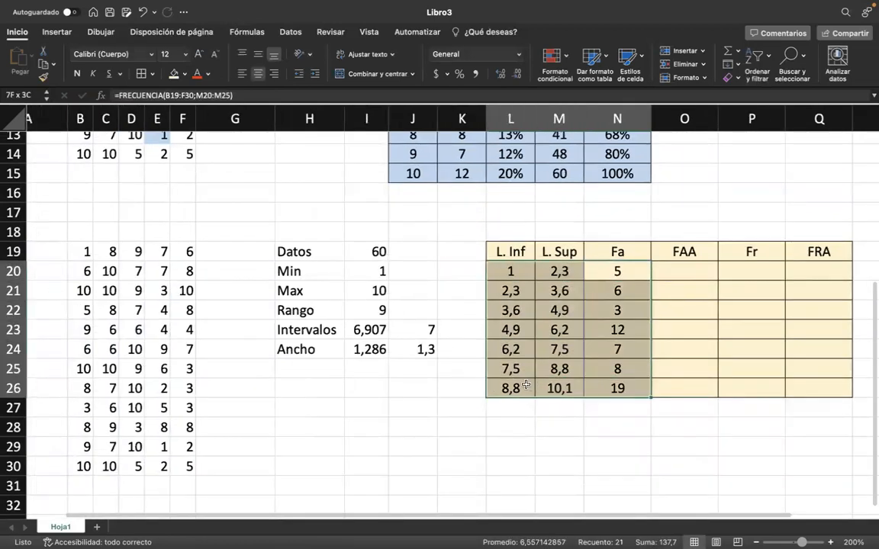
{"action": "left_click_drag", "start_coordinate": [618, 272], "coordinate": [508, 269]}
{"action": "left_click", "coordinate": [617, 275]}
{"action": "left_click_drag", "start_coordinate": [640, 275], "coordinate": [515, 274]}
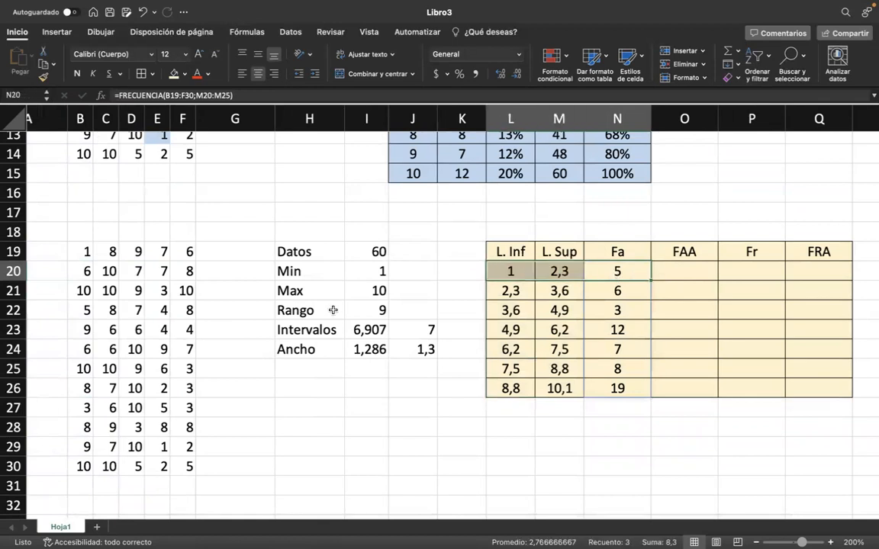
{"action": "left_click", "coordinate": [532, 271]}
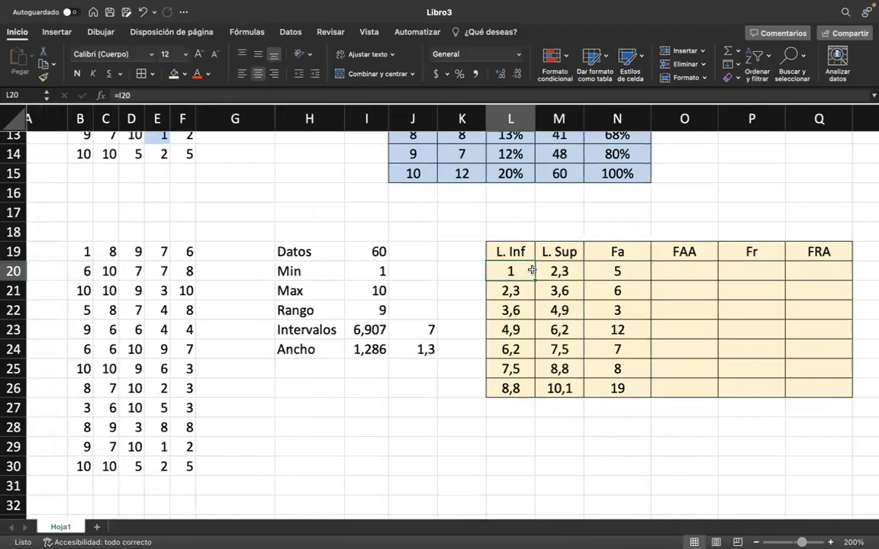
Shade the first interval's values in the copied data, cells B19, E26, E29:F29 and E30, with light yellow fill.
{"action": "left_click", "coordinate": [80, 252]}
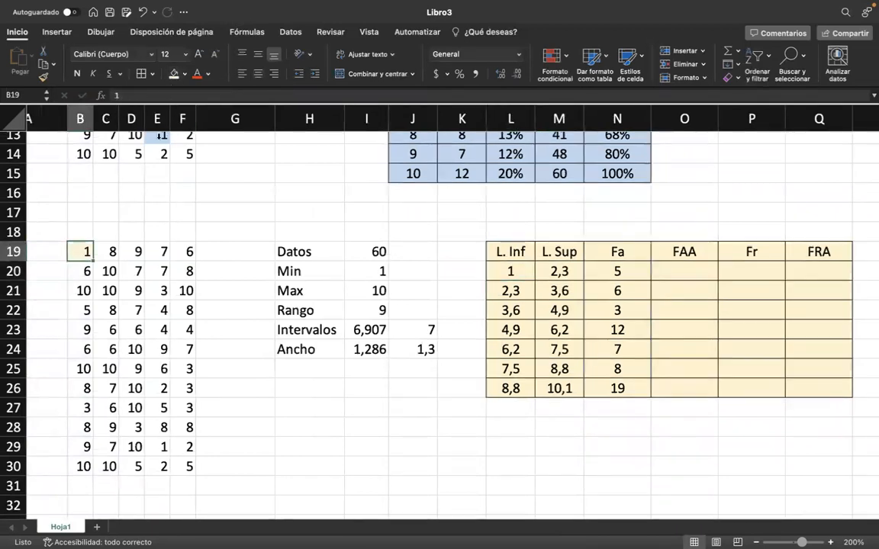
{"action": "left_click", "coordinate": [159, 388]}
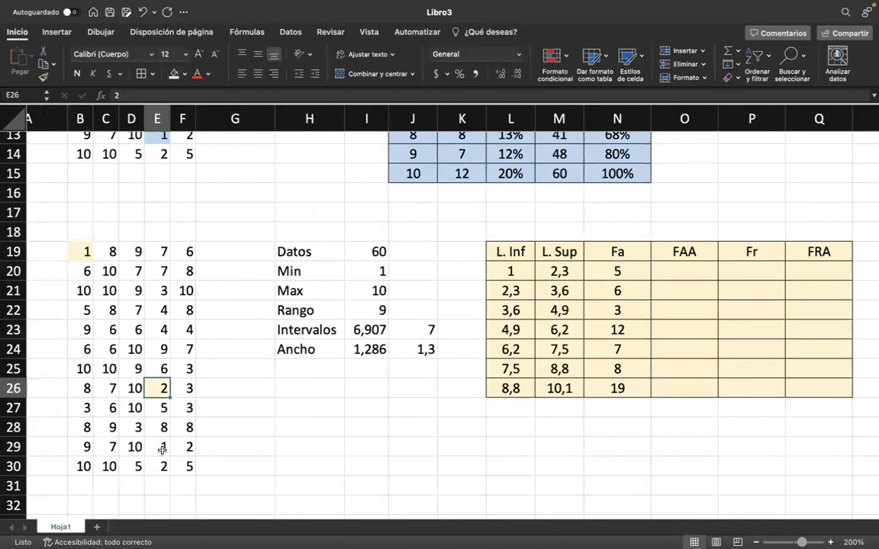
{"action": "left_click_drag", "start_coordinate": [162, 449], "coordinate": [187, 449]}
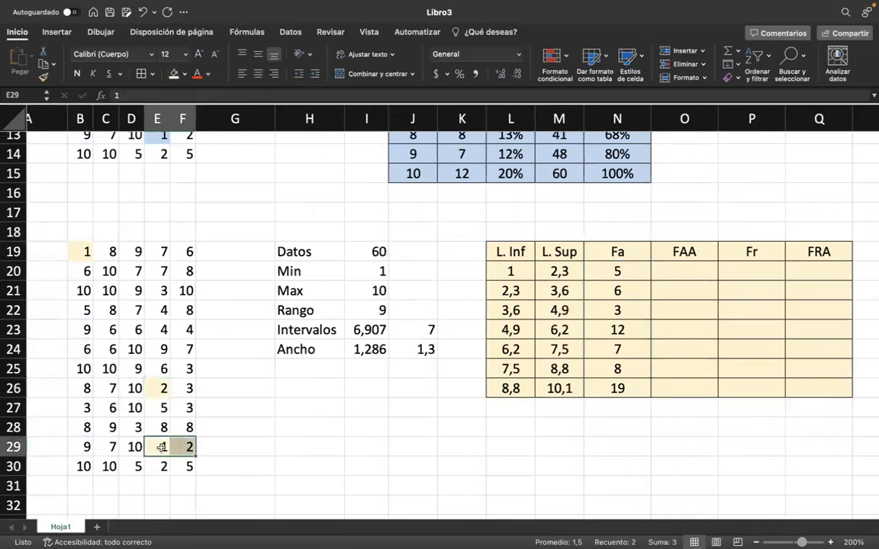
{"action": "left_click", "coordinate": [163, 461]}
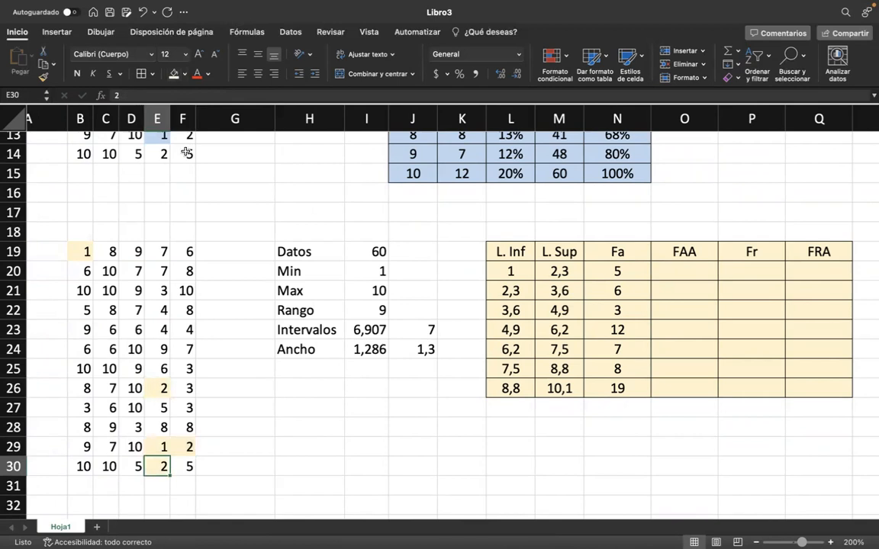
Set the first cumulative absolute frequency in O20 to =N20.
{"action": "scroll", "coordinate": [196, 338], "scroll_direction": "down", "scroll_amount": 3}
{"action": "scroll", "coordinate": [438, 289], "scroll_direction": "up", "scroll_amount": 2}
{"action": "left_click", "coordinate": [684, 290]}
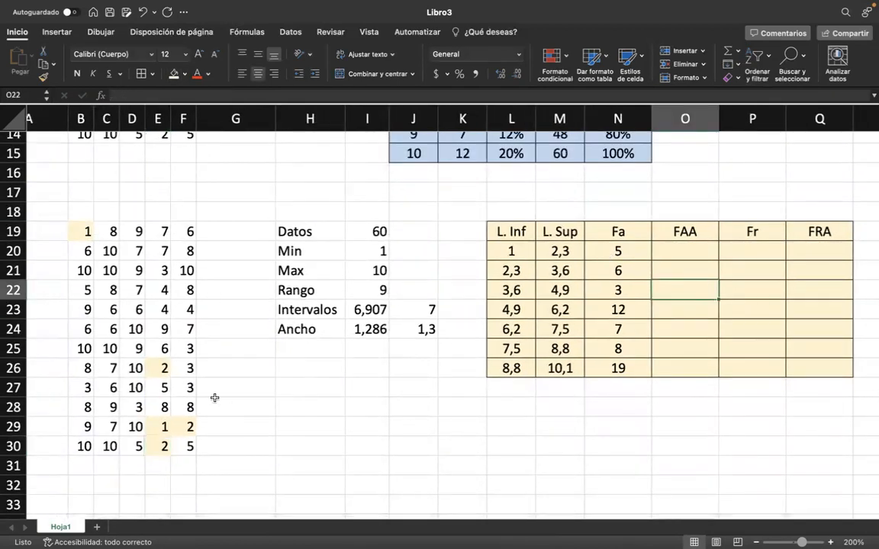
{"action": "scroll", "coordinate": [618, 260], "scroll_direction": "right", "scroll_amount": 2}
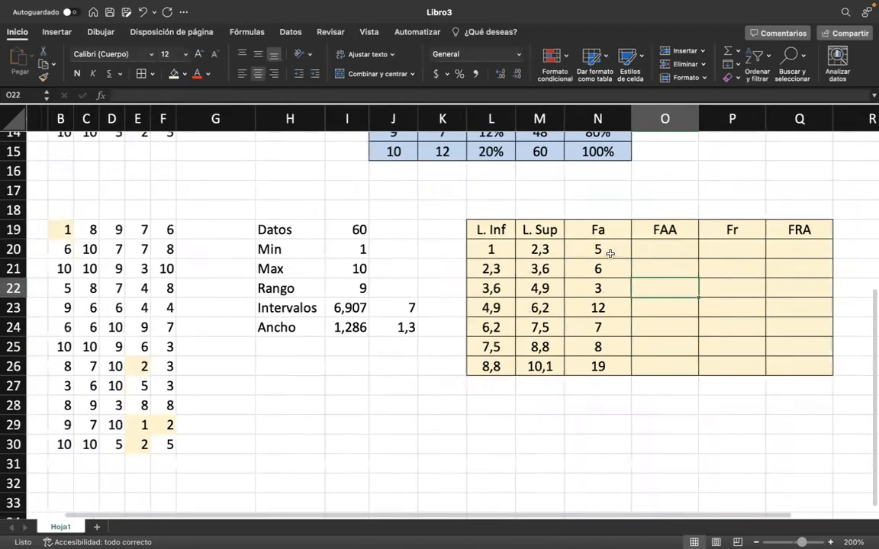
{"action": "left_click", "coordinate": [604, 249]}
{"action": "type", "text": "="}
{"action": "left_click", "coordinate": [558, 245]}
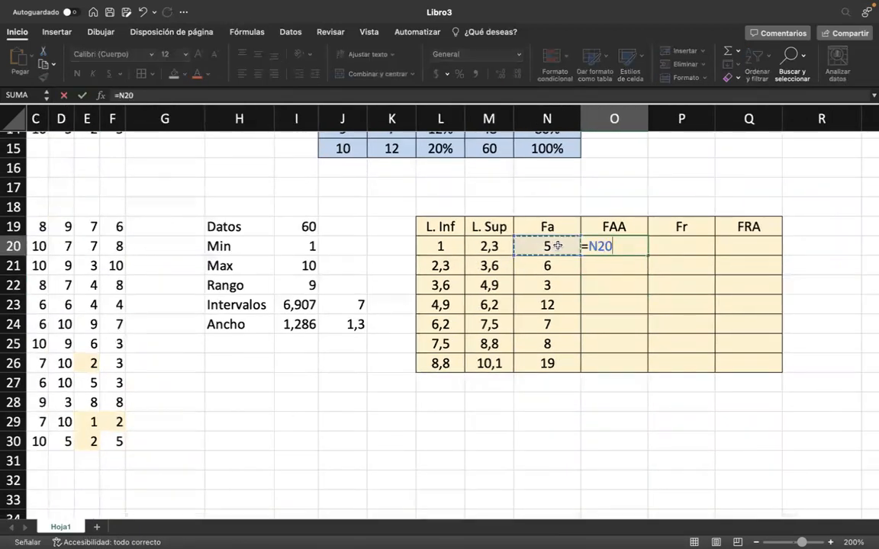
{"action": "key", "text": "Return"}
Enter =N21+O20 in O21 and fill the formula down the FAA column to O26.
{"action": "type", "text": "="}
{"action": "left_click", "coordinate": [548, 266]}
{"action": "type", "text": "+"}
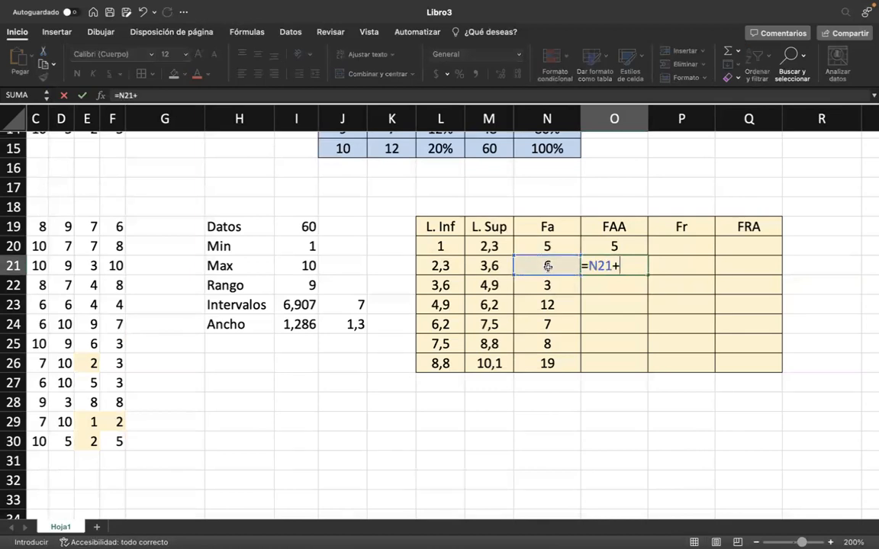
{"action": "left_click", "coordinate": [608, 243]}
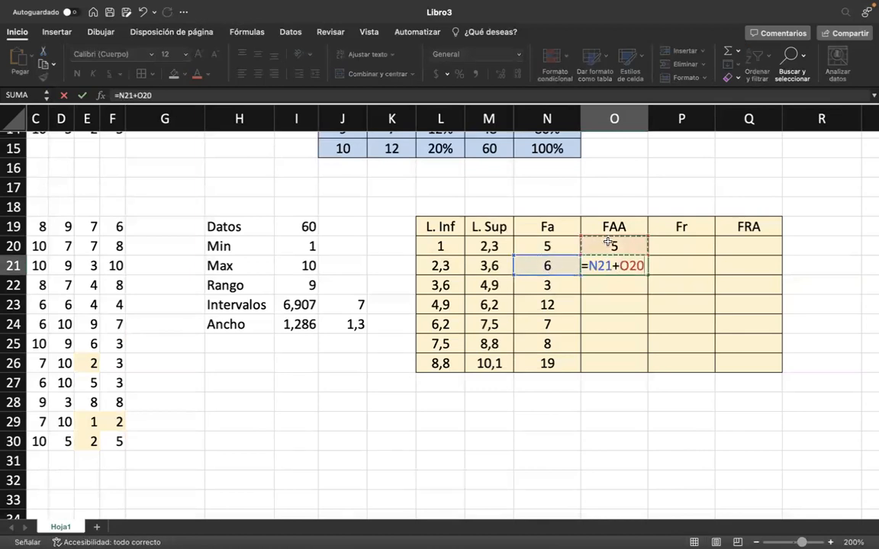
{"action": "key", "text": "Return"}
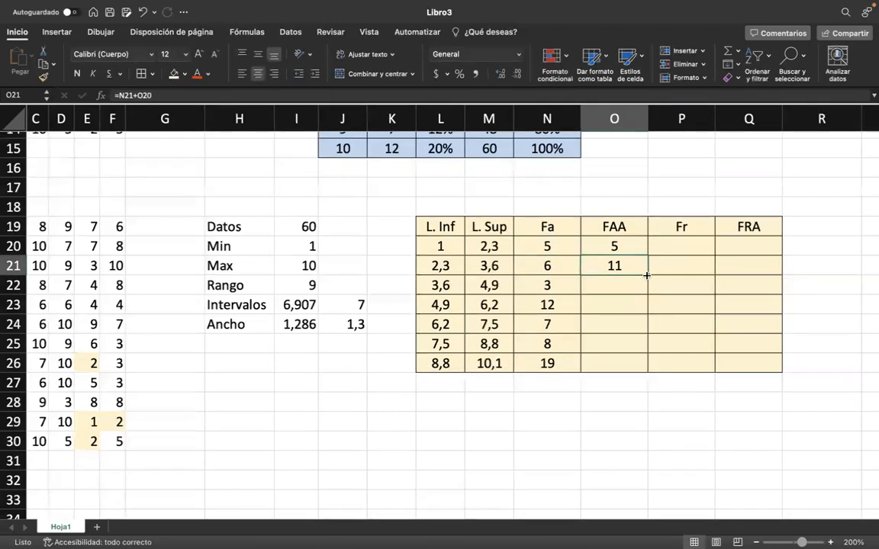
{"action": "double_click", "coordinate": [647, 276]}
Calculate the first relative frequency in P20 with =N20/$I$19, keeping the data count as an absolute reference.
{"action": "left_click", "coordinate": [674, 242]}
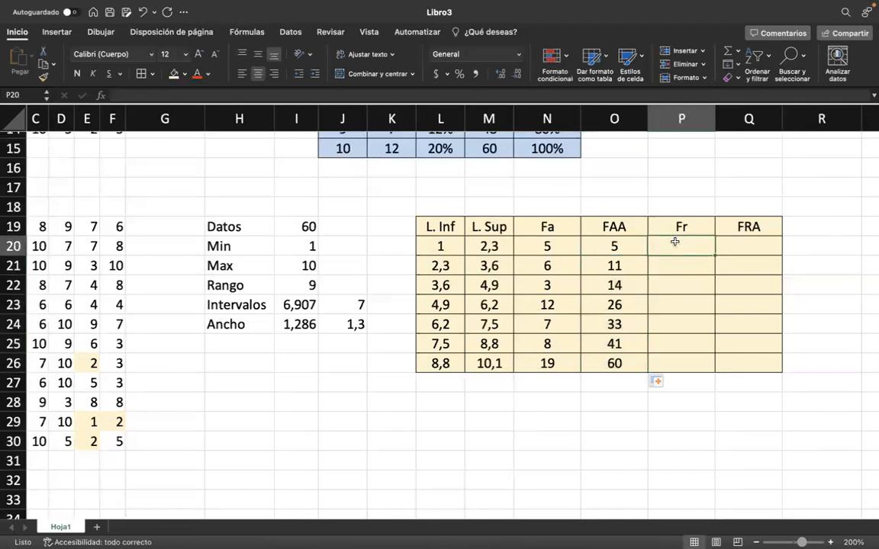
{"action": "type", "text": "="}
{"action": "left_click", "coordinate": [566, 245]}
{"action": "type", "text": "/"}
{"action": "left_click", "coordinate": [300, 227]}
{"action": "left_click", "coordinate": [691, 247]}
{"action": "type", "text": "$I"}
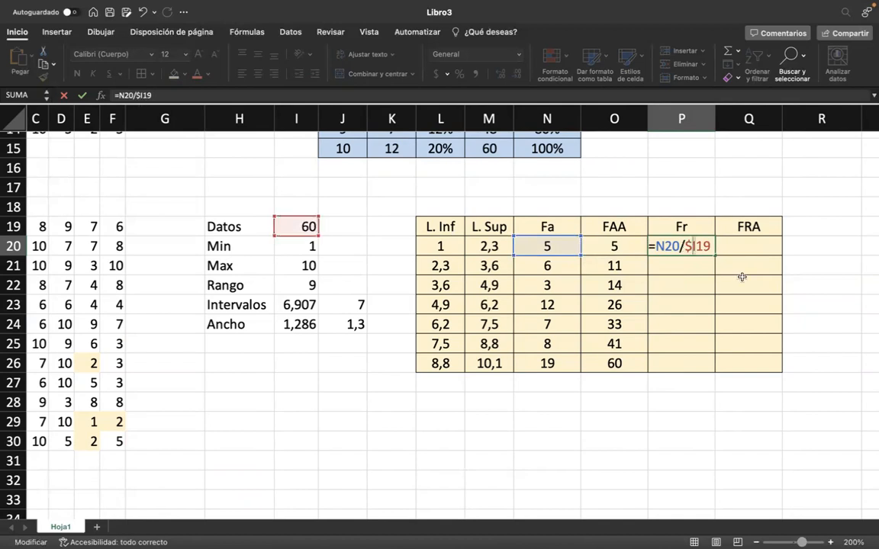
{"action": "type", "text": "$"}
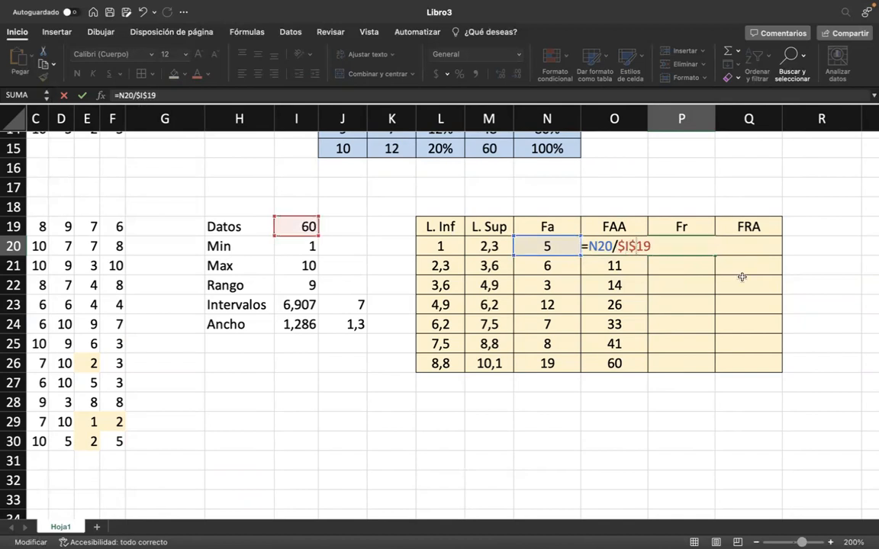
{"action": "key", "text": "Return"}
Fill the Fr formula down to P26 and format P20:P26 as percentages.
{"action": "left_click", "coordinate": [667, 248]}
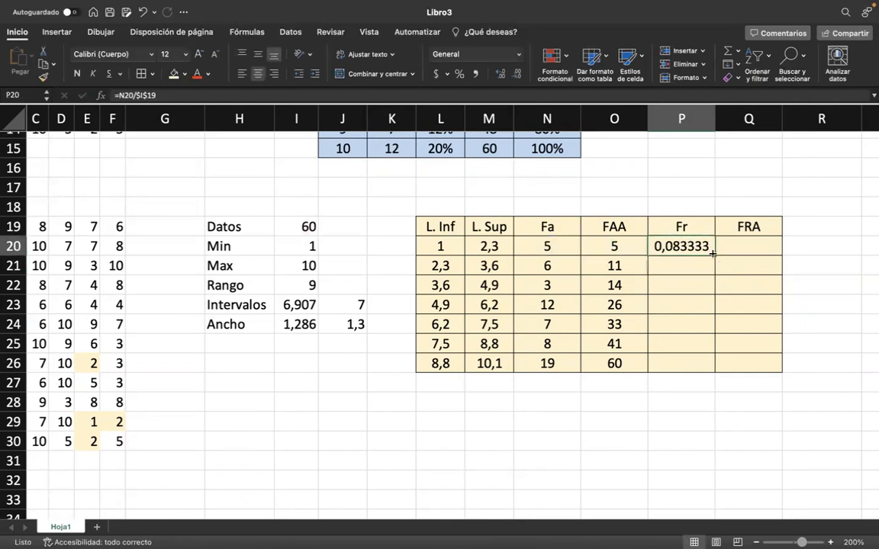
{"action": "double_click", "coordinate": [711, 256]}
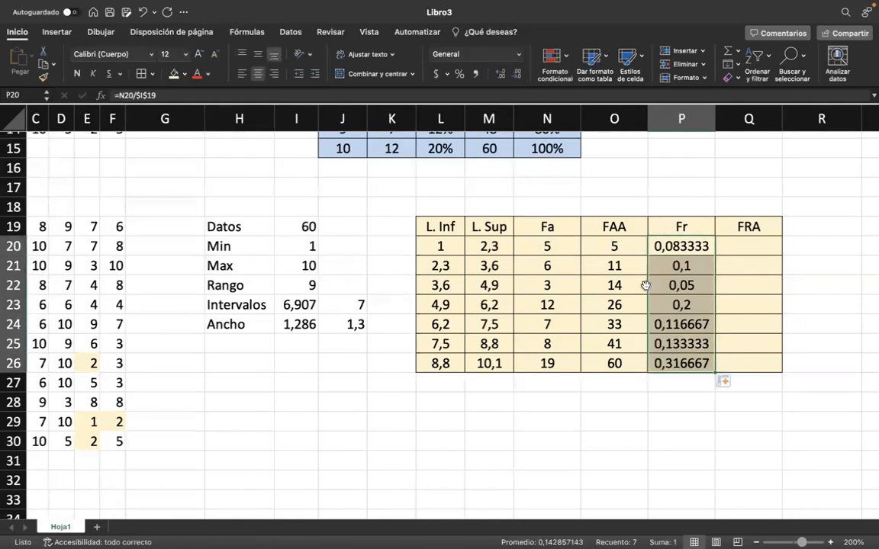
{"action": "left_click", "coordinate": [461, 75]}
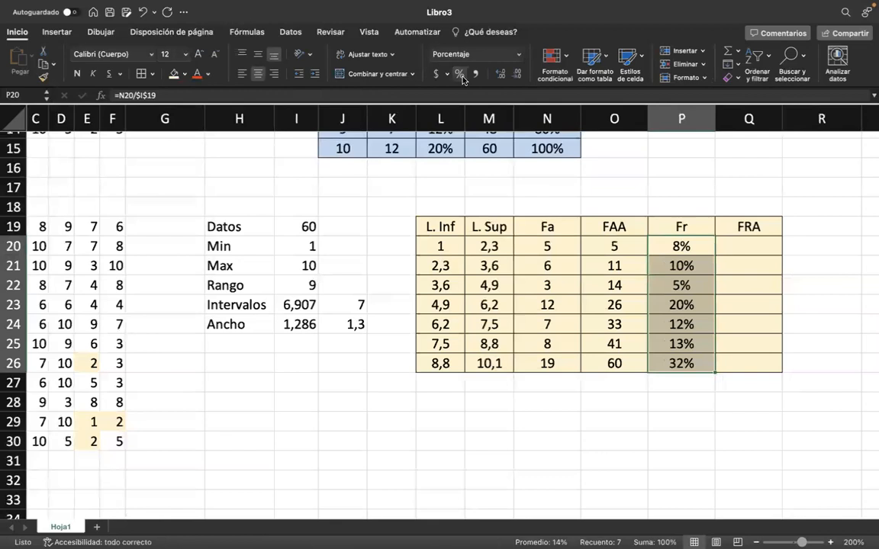
Set the first cumulative relative frequency in Q20 to =P20.
{"action": "left_click", "coordinate": [737, 242]}
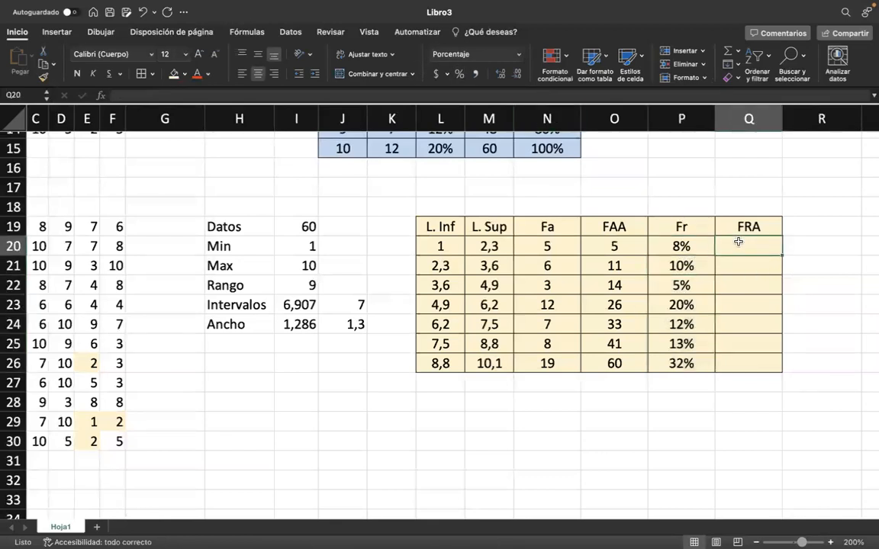
{"action": "type", "text": "="}
{"action": "left_click", "coordinate": [678, 245]}
{"action": "key", "text": "Return"}
Enter =P21+Q20 in Q21 and fill the formula down the FRA column to Q26.
{"action": "type", "text": "="}
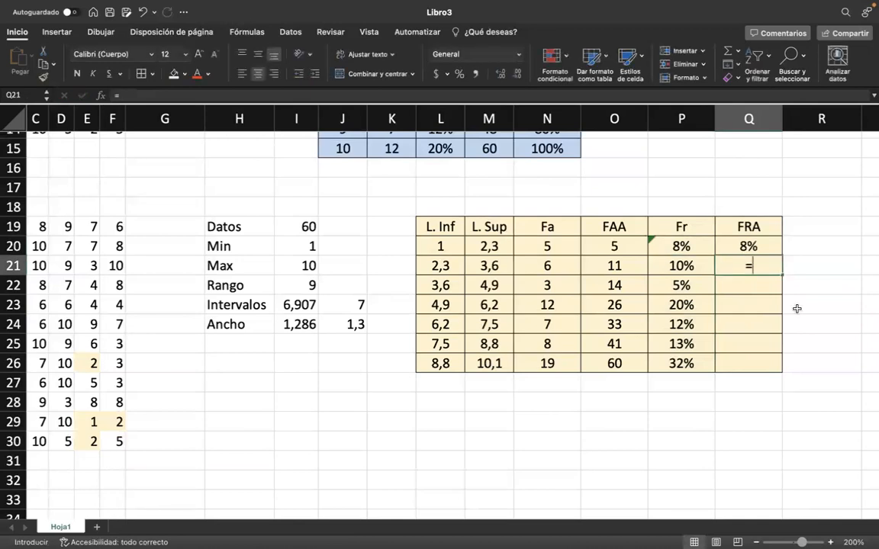
{"action": "left_click", "coordinate": [696, 260]}
{"action": "type", "text": "+"}
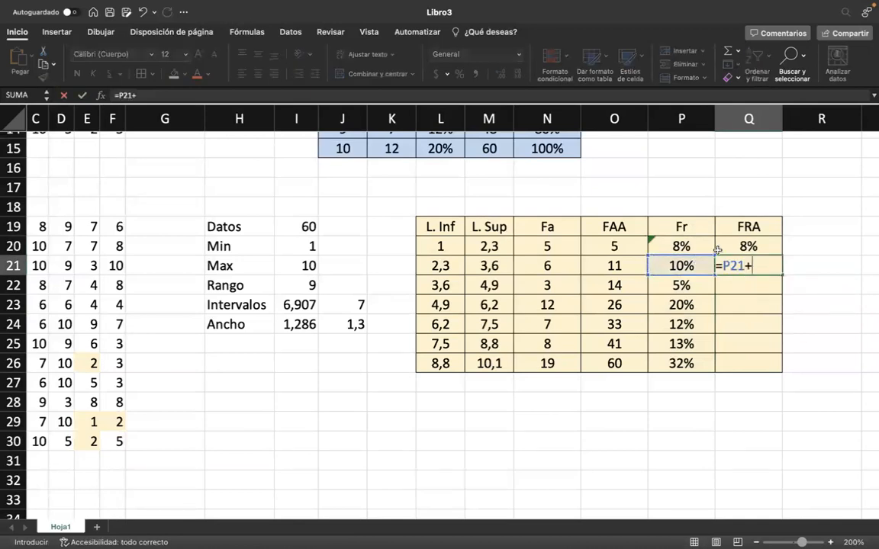
{"action": "left_click", "coordinate": [746, 243]}
{"action": "key", "text": "Return"}
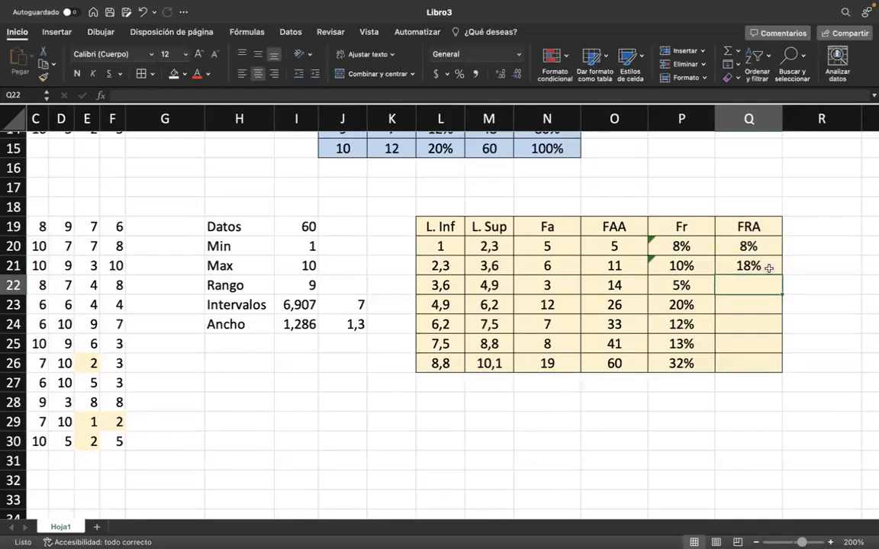
{"action": "left_click", "coordinate": [769, 271]}
{"action": "double_click", "coordinate": [779, 274]}
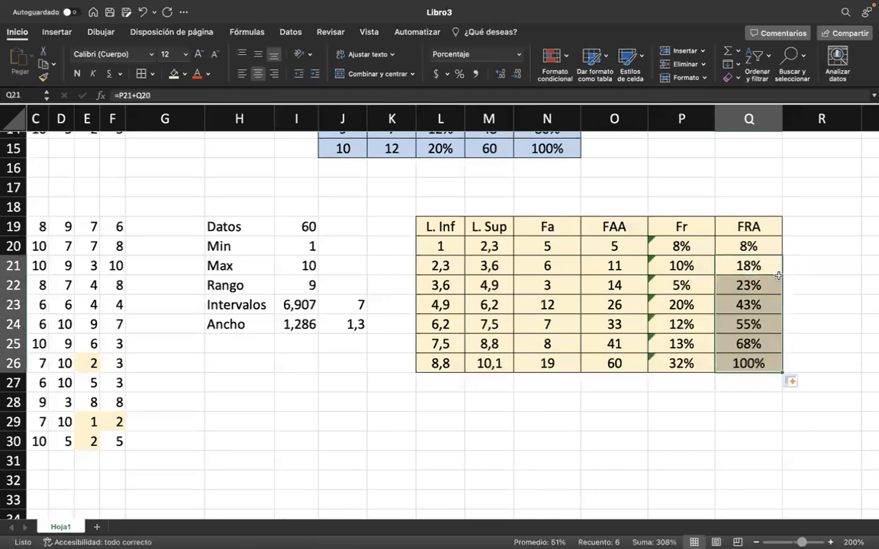
Review the completed interval table in L19:Q26 together with the single-value frequency table in J5:N15.
{"action": "left_click", "coordinate": [563, 377]}
{"action": "left_click", "coordinate": [652, 404]}
{"action": "scroll", "coordinate": [652, 406], "scroll_direction": "right", "scroll_amount": 2}
{"action": "scroll", "coordinate": [654, 407], "scroll_direction": "down", "scroll_amount": 1}
{"action": "scroll", "coordinate": [652, 407], "scroll_direction": "up", "scroll_amount": 1}
{"action": "scroll", "coordinate": [653, 406], "scroll_direction": "left", "scroll_amount": 2}
{"action": "scroll", "coordinate": [565, 458], "scroll_direction": "right", "scroll_amount": 1}
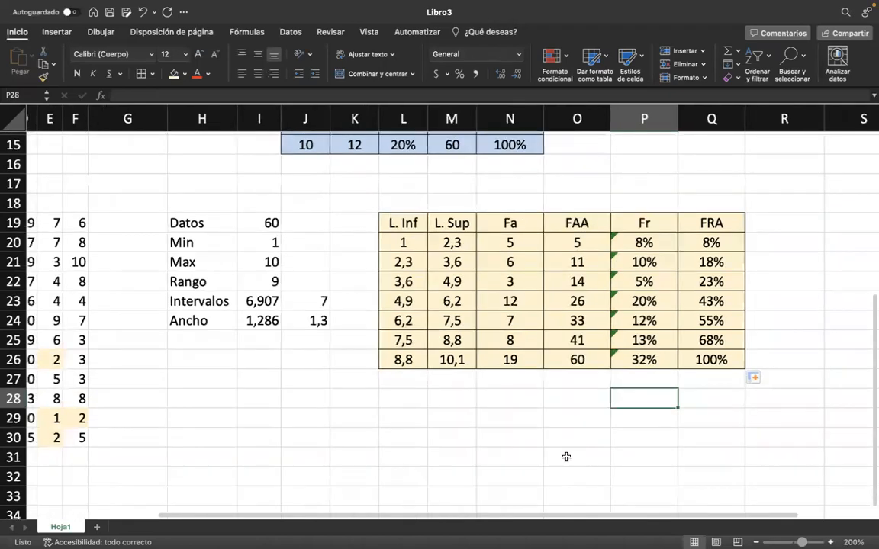
{"action": "left_click", "coordinate": [564, 457]}
{"action": "scroll", "coordinate": [367, 401], "scroll_direction": "up", "scroll_amount": 2}
{"action": "scroll", "coordinate": [367, 401], "scroll_direction": "left", "scroll_amount": 1}
{"action": "scroll", "coordinate": [368, 402], "scroll_direction": "right", "scroll_amount": 2}
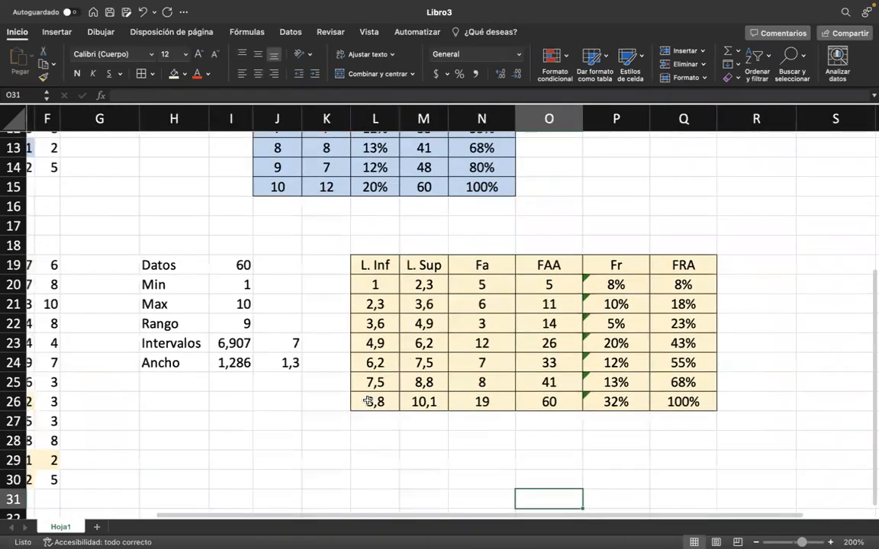
{"action": "scroll", "coordinate": [368, 400], "scroll_direction": "right", "scroll_amount": 1}
{"action": "scroll", "coordinate": [524, 301], "scroll_direction": "left", "scroll_amount": 2}
{"action": "scroll", "coordinate": [524, 301], "scroll_direction": "down", "scroll_amount": 1}
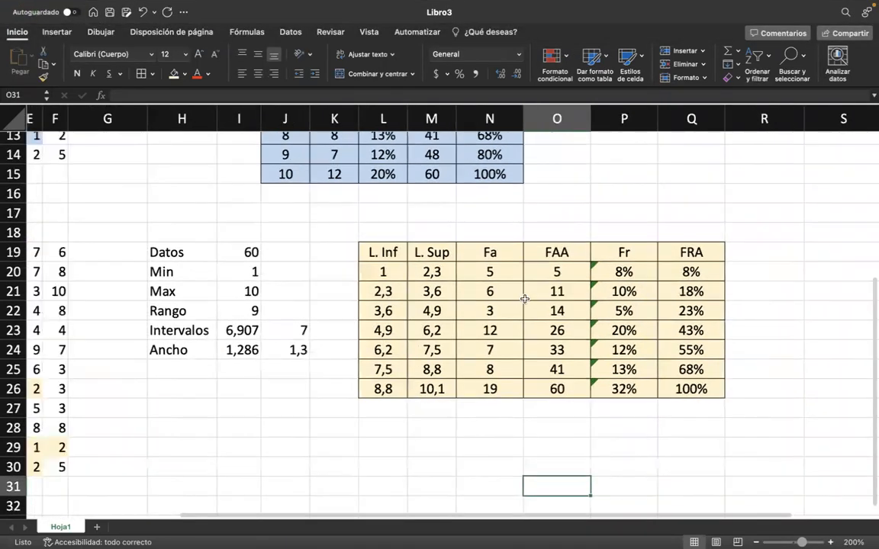
{"action": "scroll", "coordinate": [525, 299], "scroll_direction": "left", "scroll_amount": 3}
{"action": "scroll", "coordinate": [525, 299], "scroll_direction": "down", "scroll_amount": 1}
{"action": "scroll", "coordinate": [525, 299], "scroll_direction": "up", "scroll_amount": 5}
{"action": "scroll", "coordinate": [525, 299], "scroll_direction": "right", "scroll_amount": 4}
{"action": "scroll", "coordinate": [525, 299], "scroll_direction": "down", "scroll_amount": 1}
{"action": "left_click", "coordinate": [583, 223]}
{"action": "scroll", "coordinate": [514, 231], "scroll_direction": "up", "scroll_amount": 1}
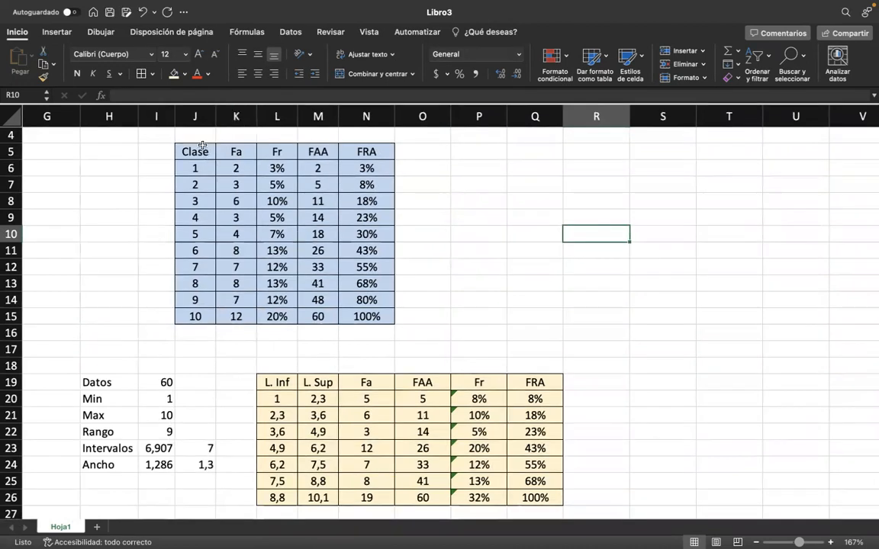
Try a clustered column chart of Clase and Fa from J5:K15, placed beside the first table, and delete it.
{"action": "left_click", "coordinate": [57, 31]}
{"action": "left_click", "coordinate": [16, 32]}
{"action": "left_click", "coordinate": [84, 36]}
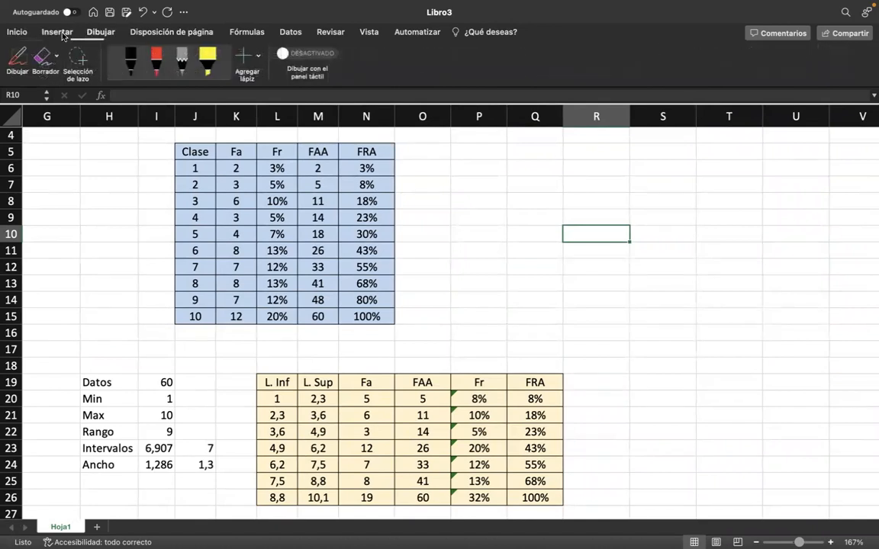
{"action": "left_click", "coordinate": [56, 34]}
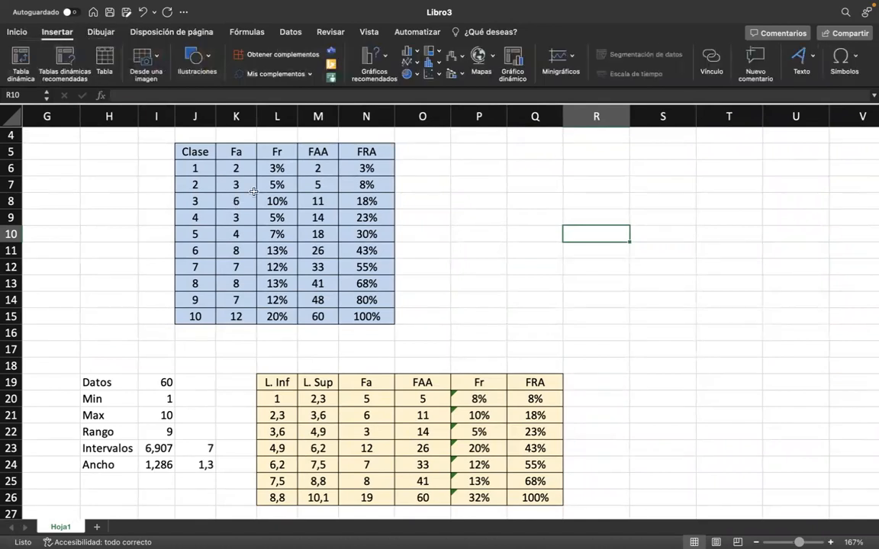
{"action": "left_click_drag", "start_coordinate": [202, 154], "coordinate": [232, 319]}
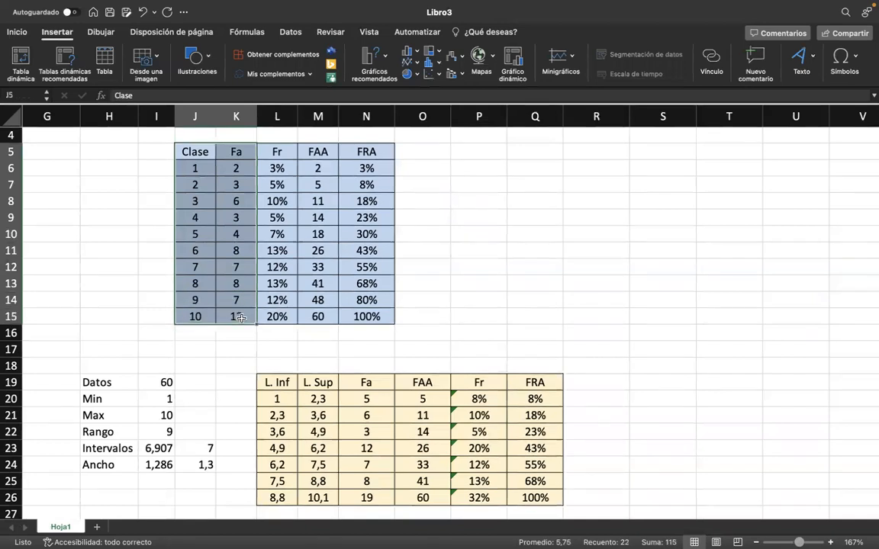
{"action": "left_click", "coordinate": [384, 64]}
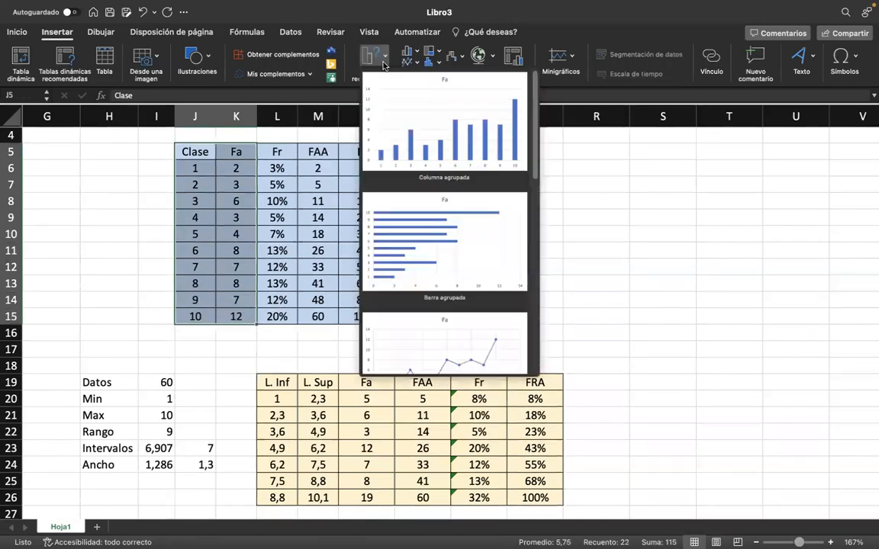
{"action": "left_click", "coordinate": [396, 113]}
{"action": "left_click_drag", "start_coordinate": [440, 229], "coordinate": [661, 152]}
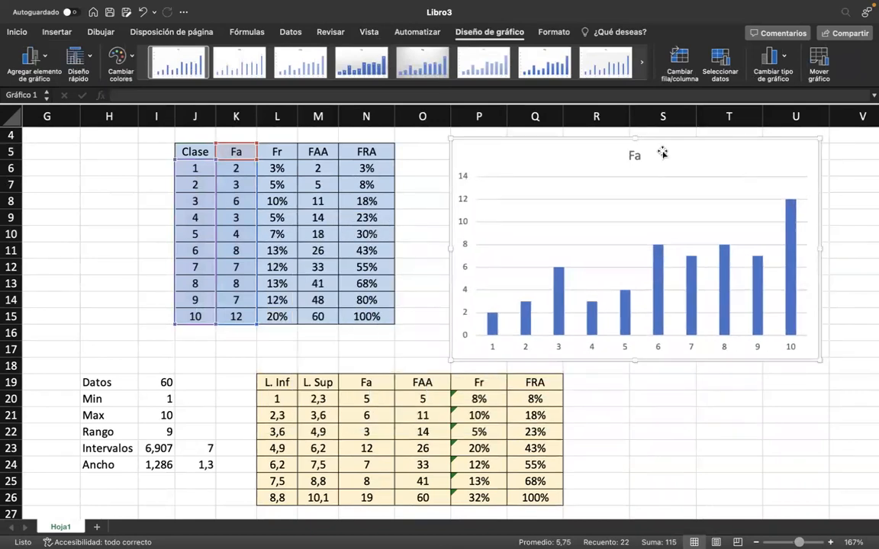
{"action": "key", "text": "Delete"}
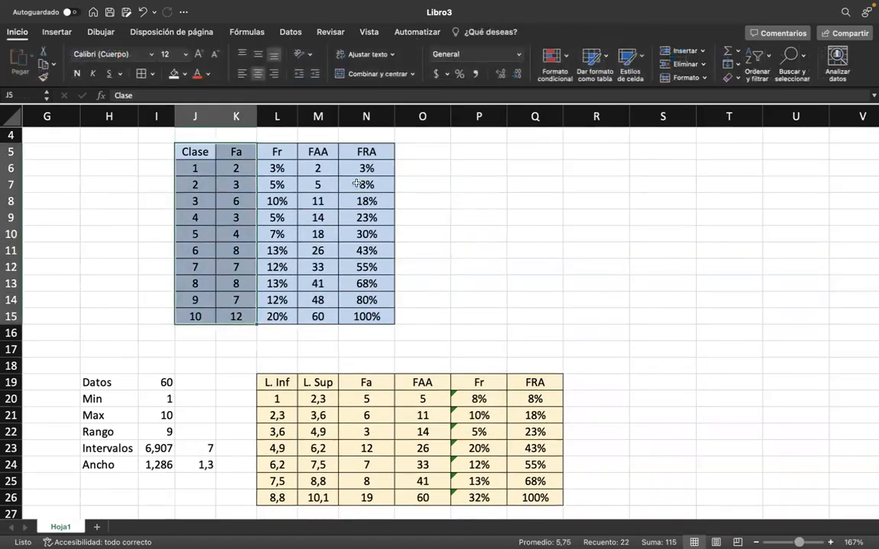
{"action": "left_click", "coordinate": [453, 199]}
Insert a scatter chart with connected points from the Clase values in J5:J15 and the FAA values in M5:M15.
{"action": "left_click_drag", "start_coordinate": [192, 152], "coordinate": [191, 319]}
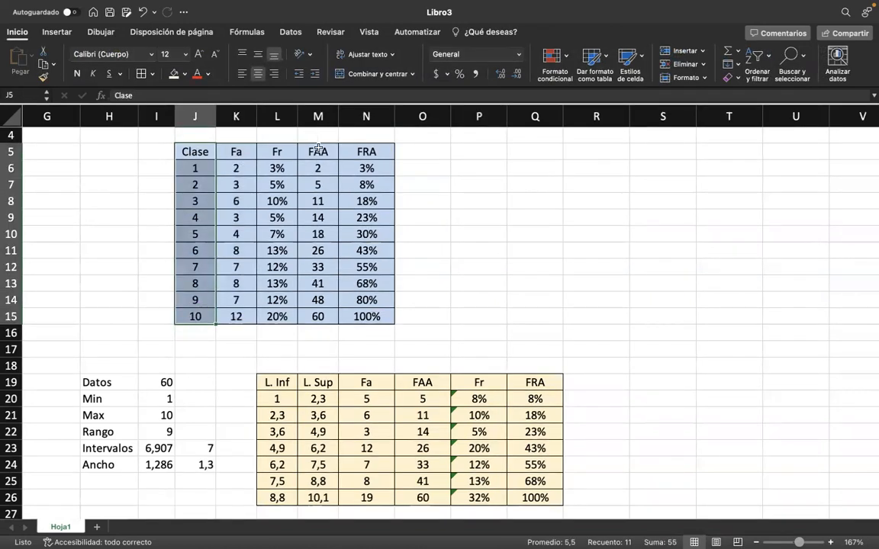
{"action": "left_click_drag", "start_coordinate": [318, 152], "coordinate": [304, 314]}
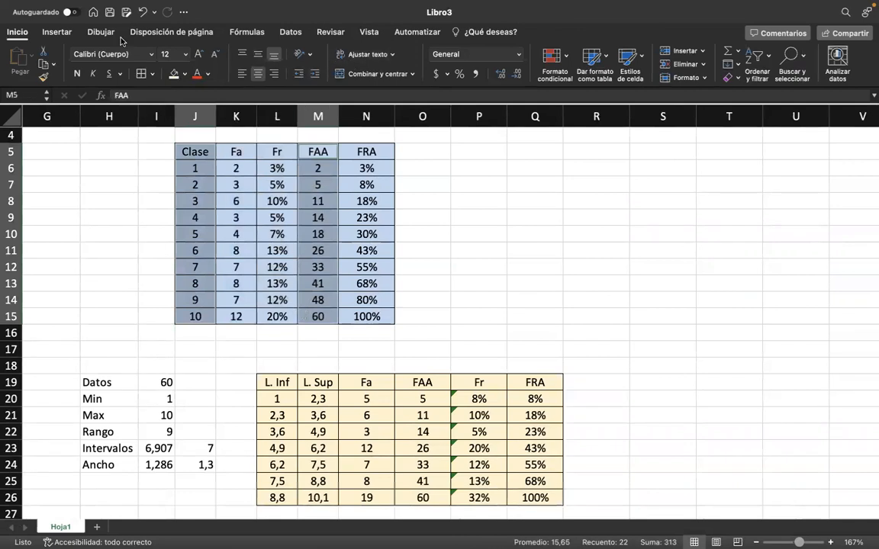
{"action": "left_click", "coordinate": [56, 32]}
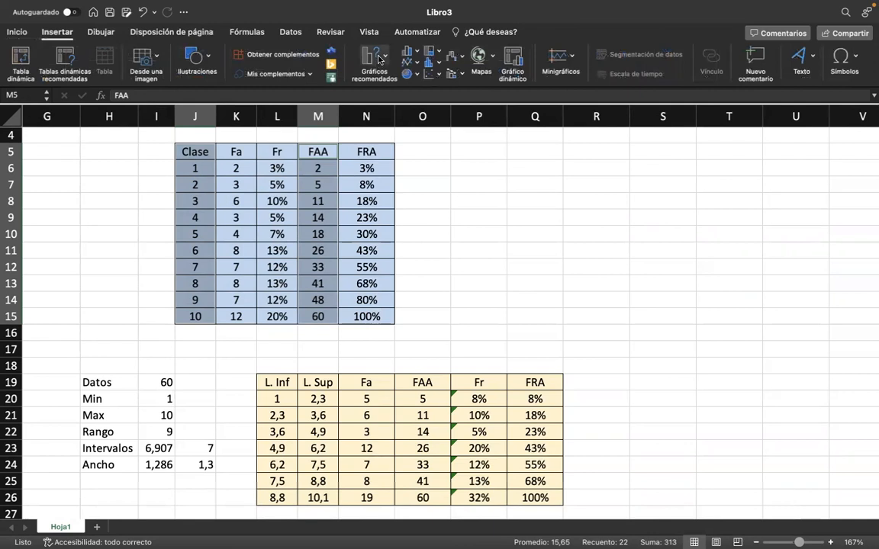
{"action": "left_click", "coordinate": [379, 60]}
{"action": "scroll", "coordinate": [428, 237], "scroll_direction": "down", "scroll_amount": 3}
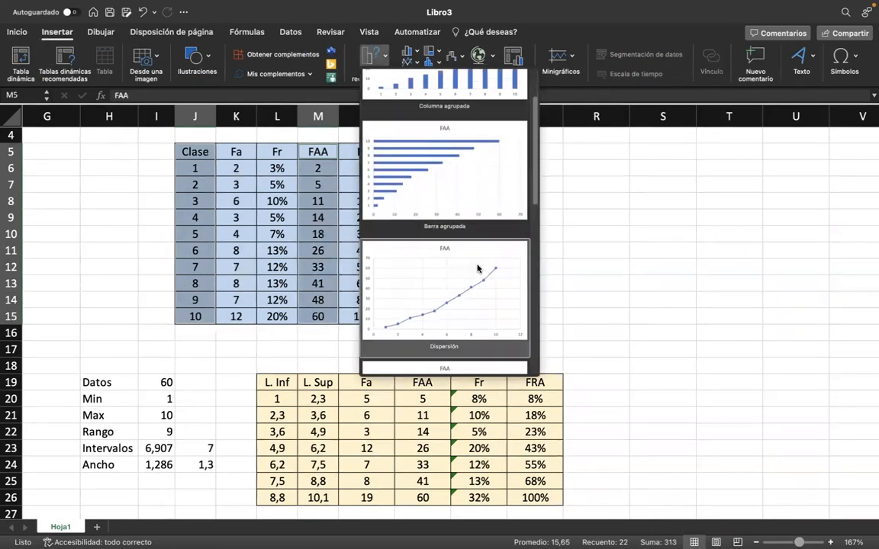
{"action": "scroll", "coordinate": [457, 271], "scroll_direction": "down", "scroll_amount": 3}
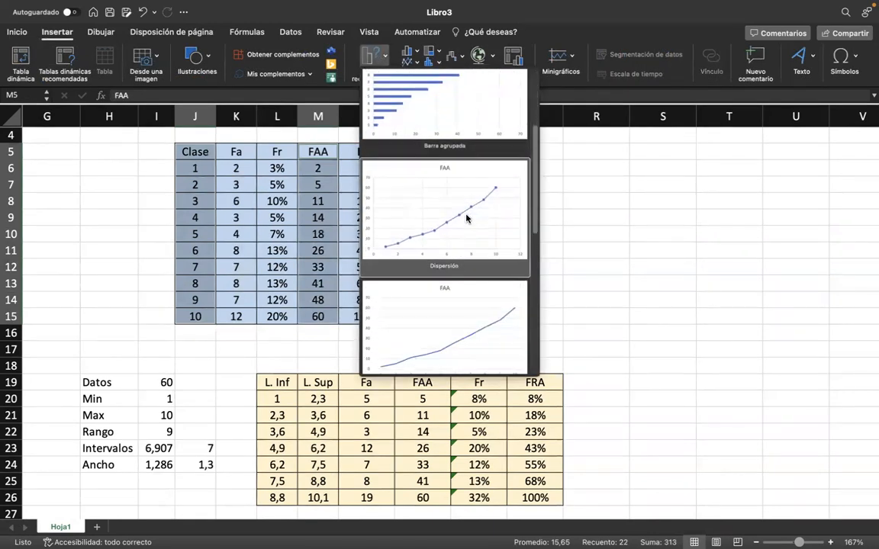
{"action": "scroll", "coordinate": [467, 219], "scroll_direction": "down", "scroll_amount": 5}
{"action": "scroll", "coordinate": [402, 294], "scroll_direction": "up", "scroll_amount": 5}
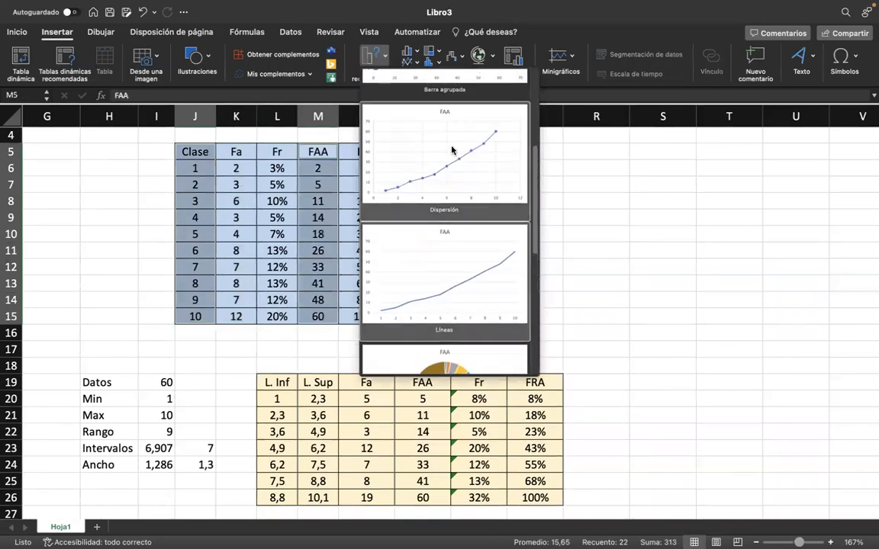
{"action": "left_click", "coordinate": [451, 150]}
Try the FAA scatter chart at a smaller size beside the first frequency table, and delete it.
{"action": "left_click_drag", "start_coordinate": [559, 211], "coordinate": [697, 151]}
{"action": "scroll", "coordinate": [618, 271], "scroll_direction": "up", "scroll_amount": 2}
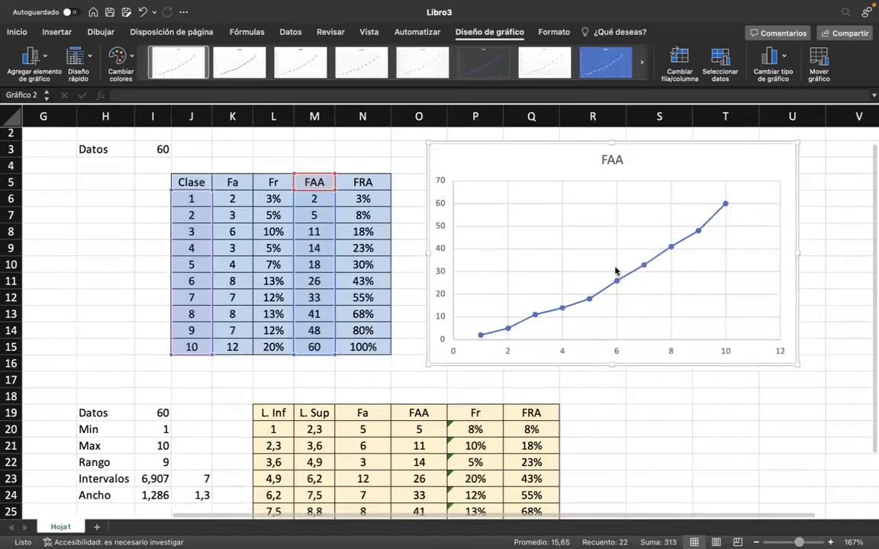
{"action": "left_click", "coordinate": [625, 257]}
{"action": "left_click_drag", "start_coordinate": [790, 370], "coordinate": [710, 330]}
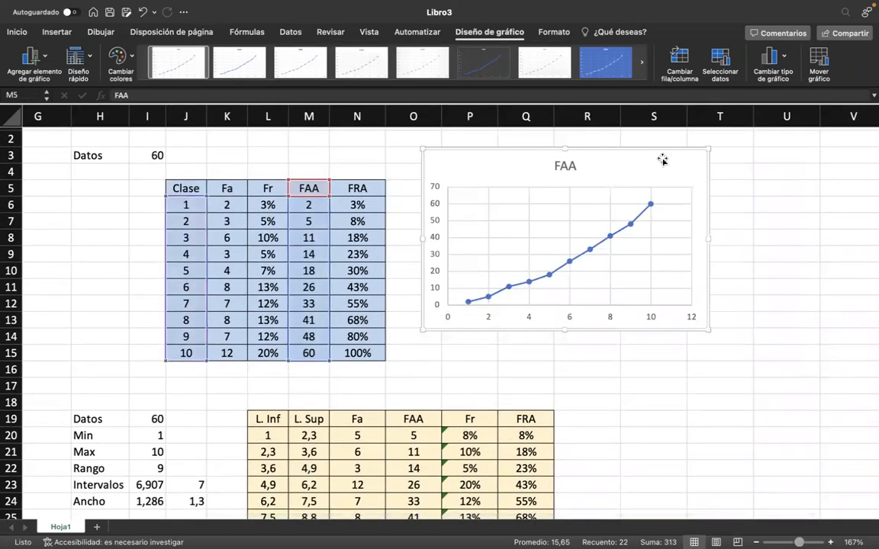
{"action": "key", "text": "Delete"}
{"action": "left_click", "coordinate": [510, 202]}
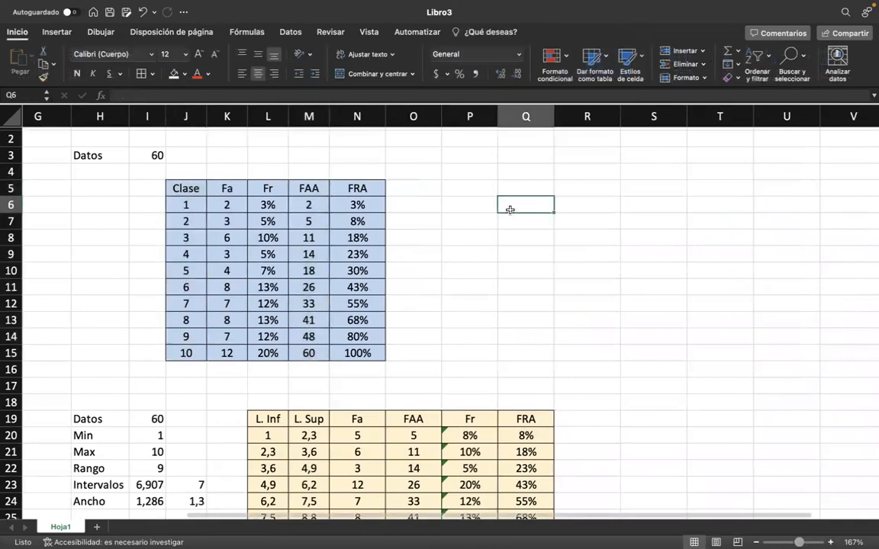
Select empty cell P4 beside the first table and open the choice of column and bar chart types.
{"action": "left_click", "coordinate": [183, 190]}
{"action": "left_click", "coordinate": [45, 31]}
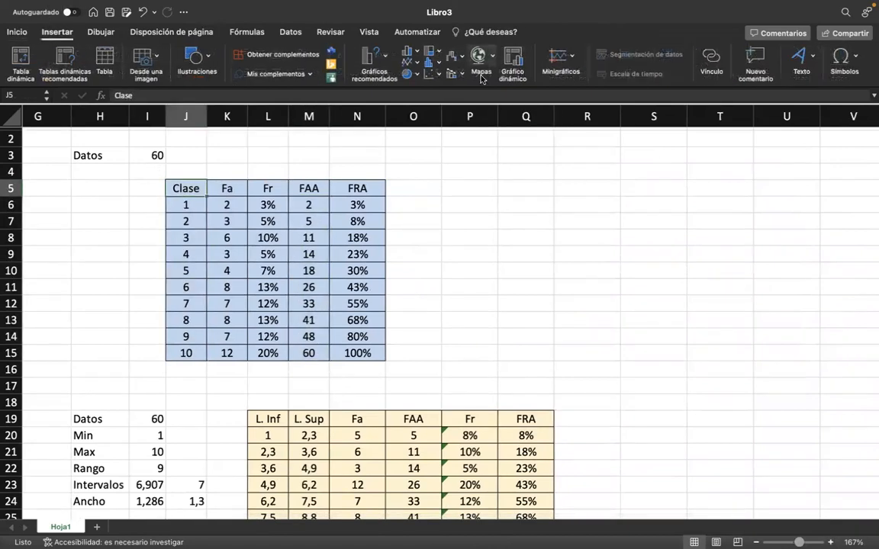
{"action": "left_click", "coordinate": [488, 168]}
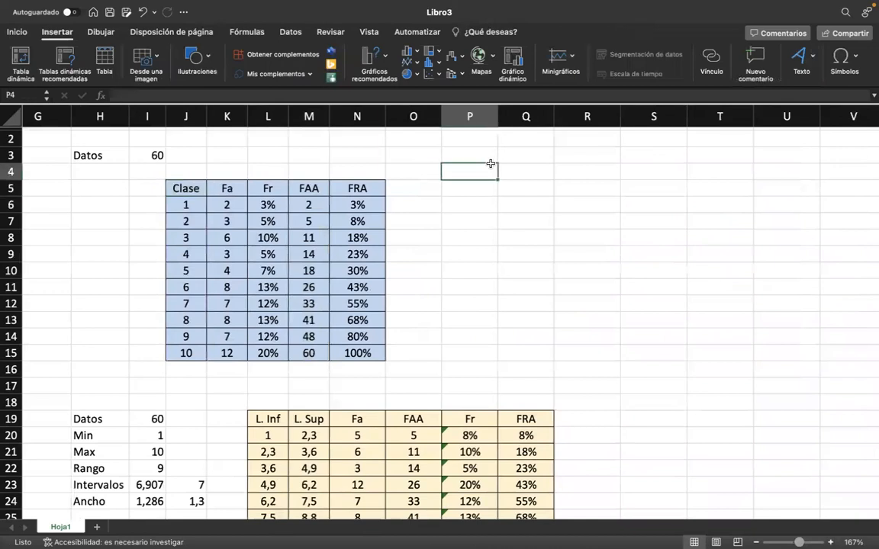
{"action": "left_click", "coordinate": [406, 58]}
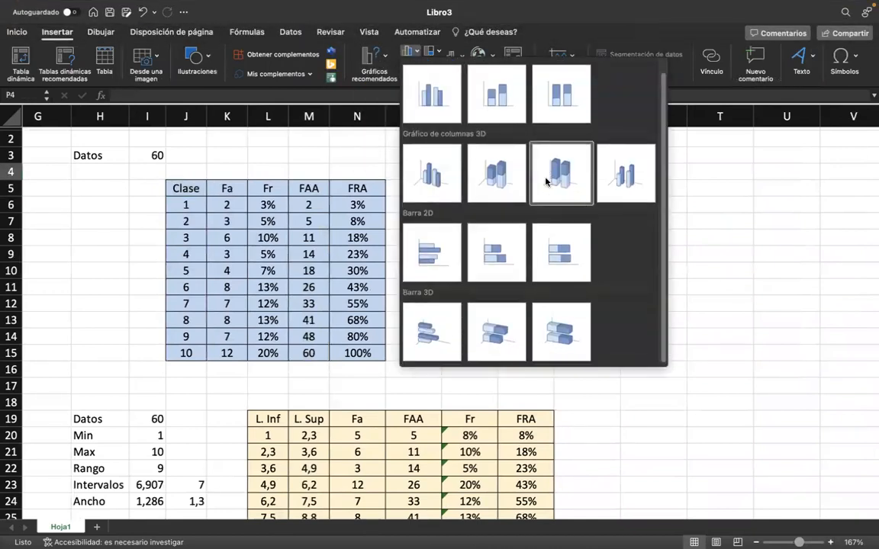
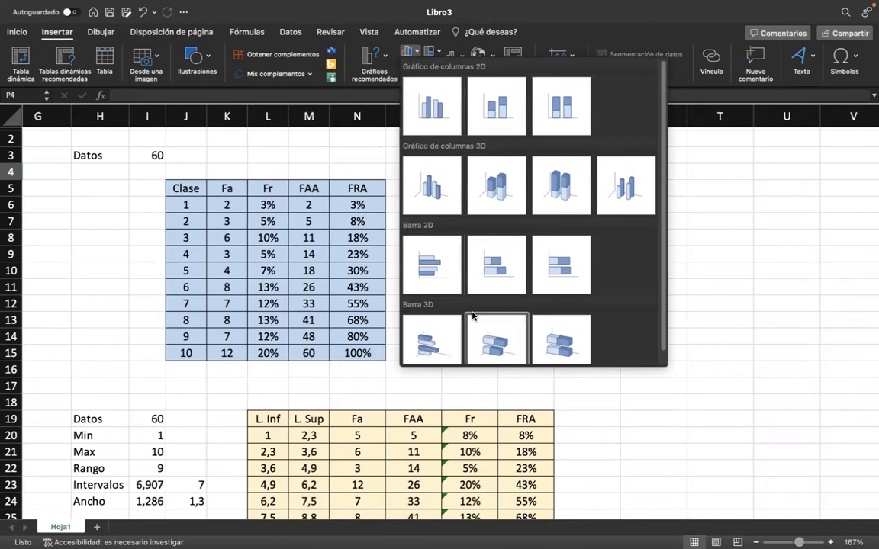
Insert an empty 2D line chart with markers and place it beside the first frequency table.
{"action": "scroll", "coordinate": [458, 279], "scroll_direction": "down", "scroll_amount": 1}
{"action": "left_click", "coordinate": [410, 50]}
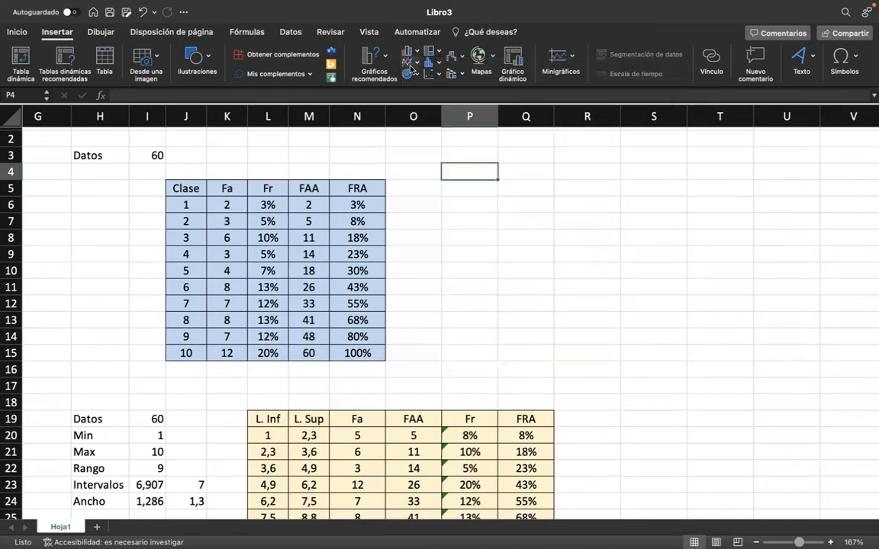
{"action": "left_click", "coordinate": [412, 67]}
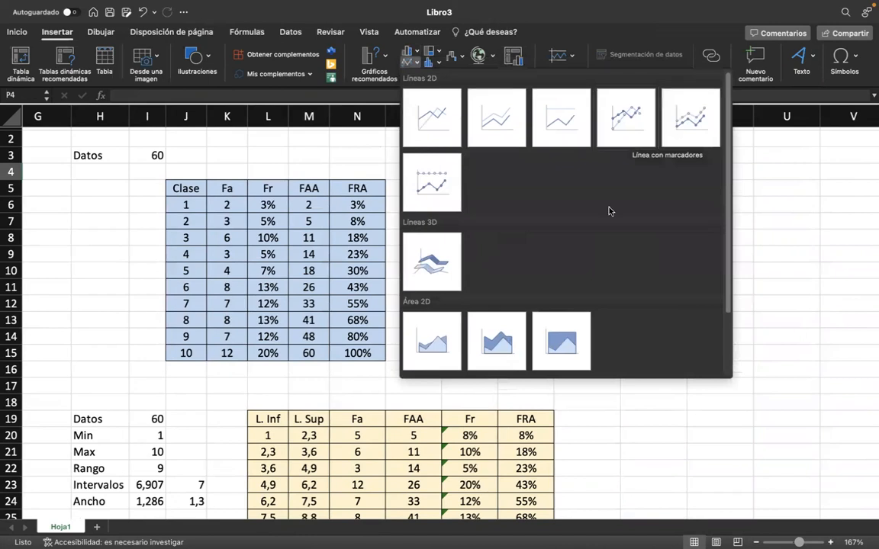
{"action": "left_click", "coordinate": [632, 133]}
{"action": "left_click_drag", "start_coordinate": [536, 237], "coordinate": [708, 196]}
{"action": "left_click", "coordinate": [624, 424]}
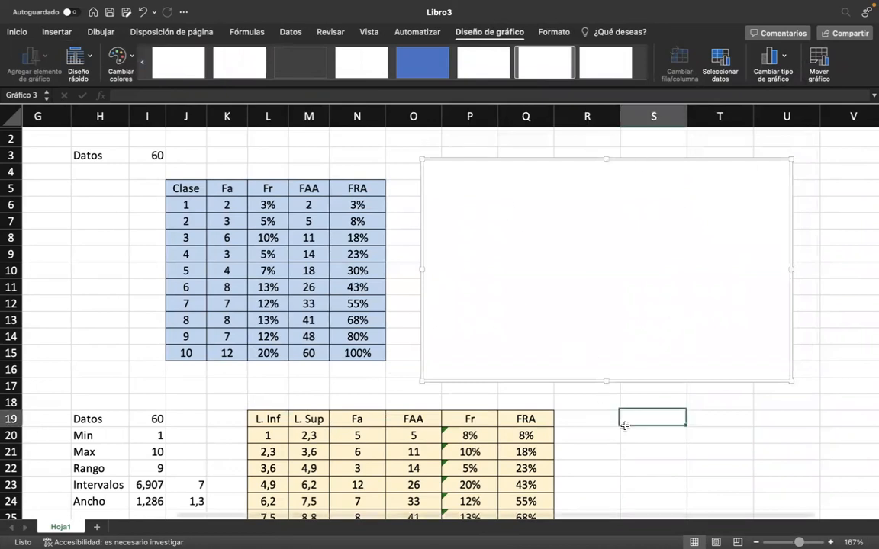
{"action": "scroll", "coordinate": [625, 426], "scroll_direction": "down", "scroll_amount": 2}
{"action": "scroll", "coordinate": [624, 416], "scroll_direction": "up", "scroll_amount": 3}
{"action": "left_click", "coordinate": [575, 229]}
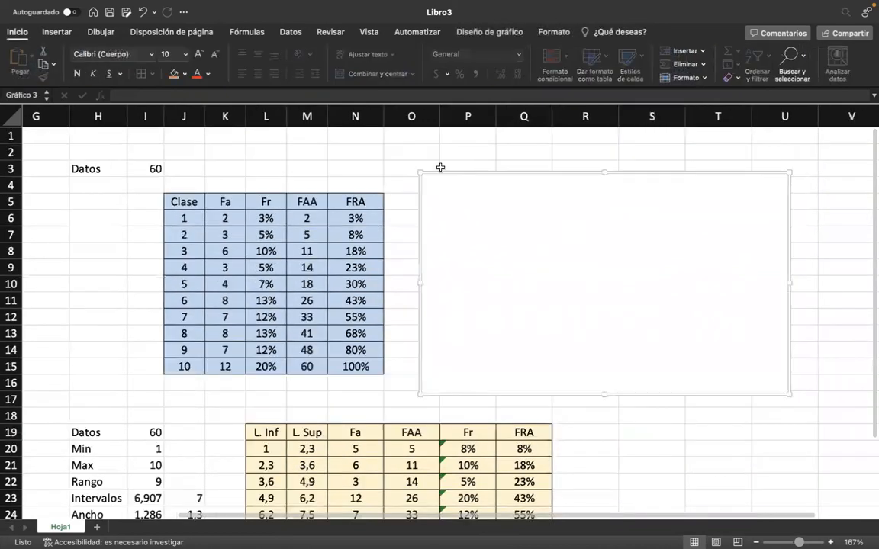
{"action": "left_click_drag", "start_coordinate": [592, 280], "coordinate": [591, 269]}
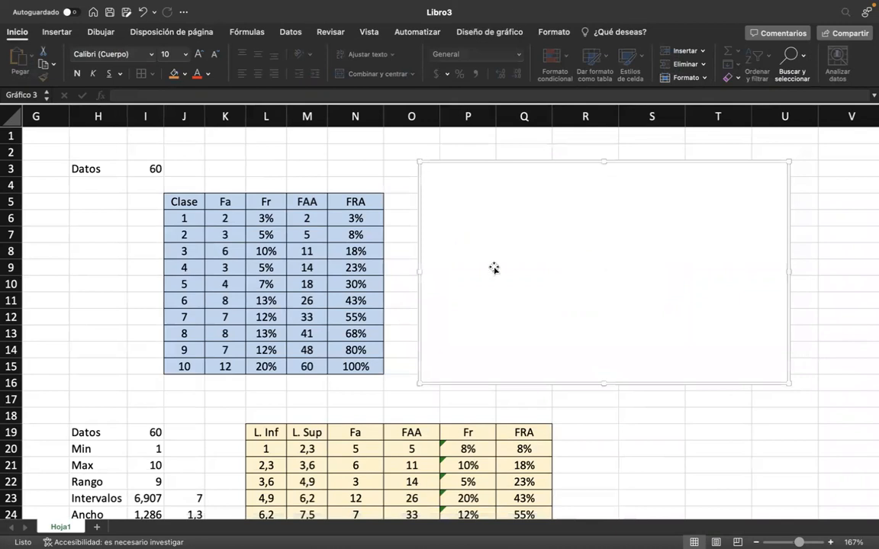
Add a data series to the empty chart with its name from K5 (Fa) and Y values from K6:K15.
{"action": "double_click", "coordinate": [556, 232]}
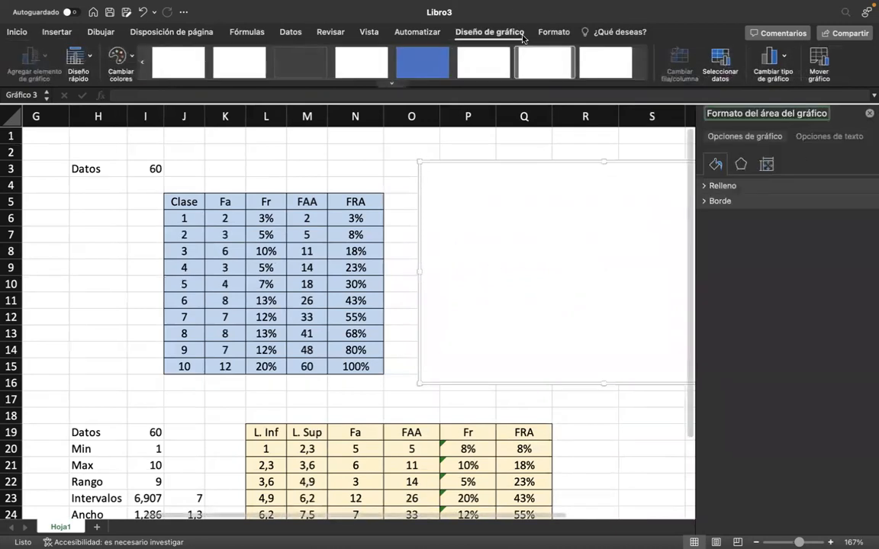
{"action": "left_click", "coordinate": [720, 66]}
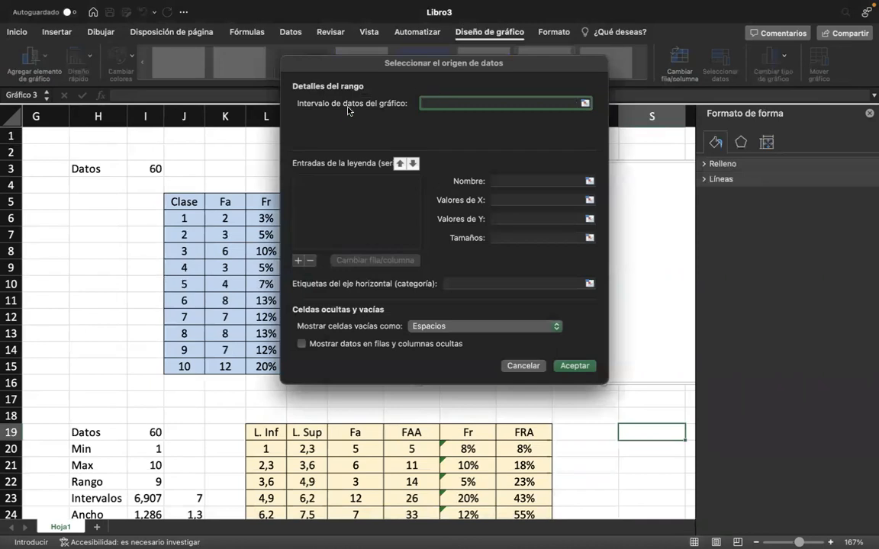
{"action": "left_click", "coordinate": [320, 183]}
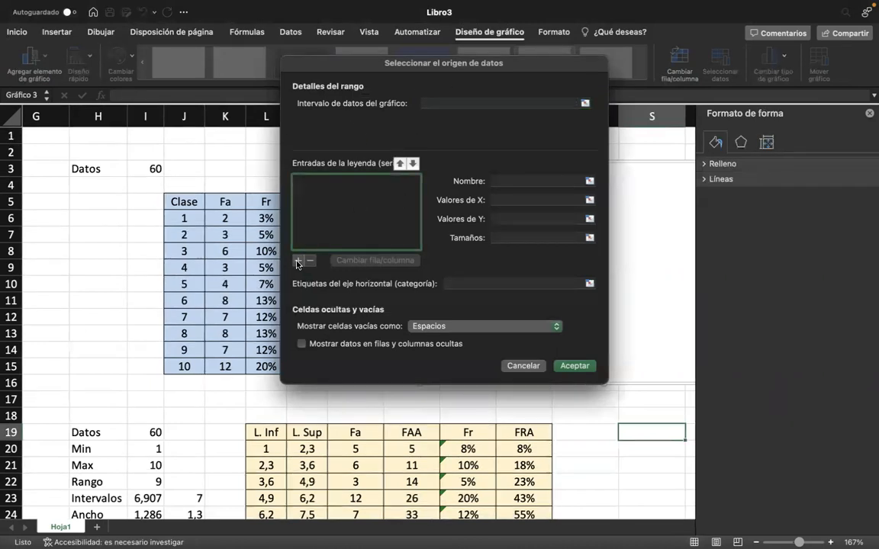
{"action": "left_click", "coordinate": [298, 261]}
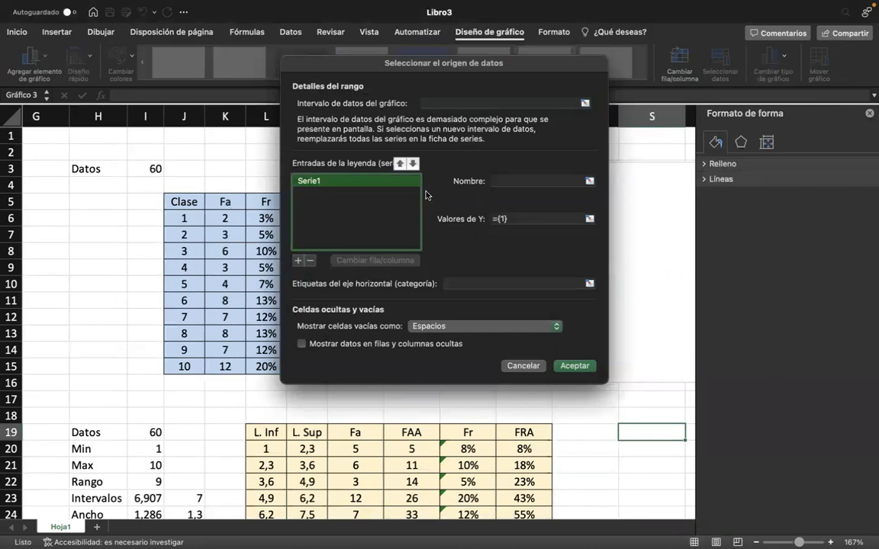
{"action": "left_click", "coordinate": [544, 180]}
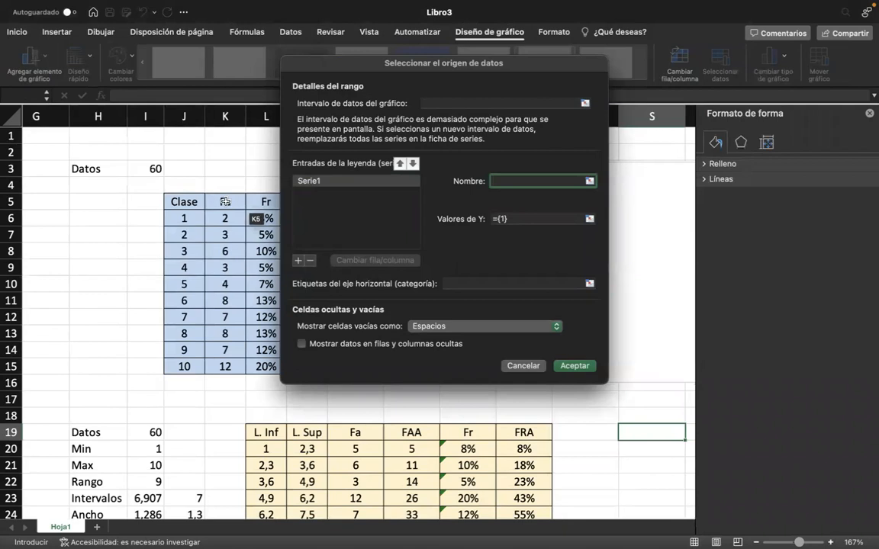
{"action": "left_click", "coordinate": [225, 201]}
{"action": "left_click", "coordinate": [522, 218]}
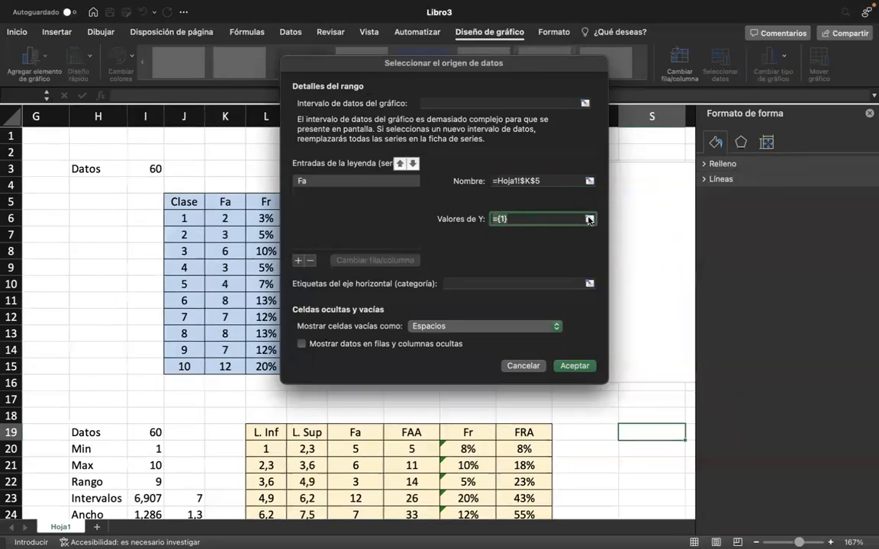
{"action": "left_click", "coordinate": [589, 219]}
{"action": "left_click_drag", "start_coordinate": [231, 218], "coordinate": [222, 367]}
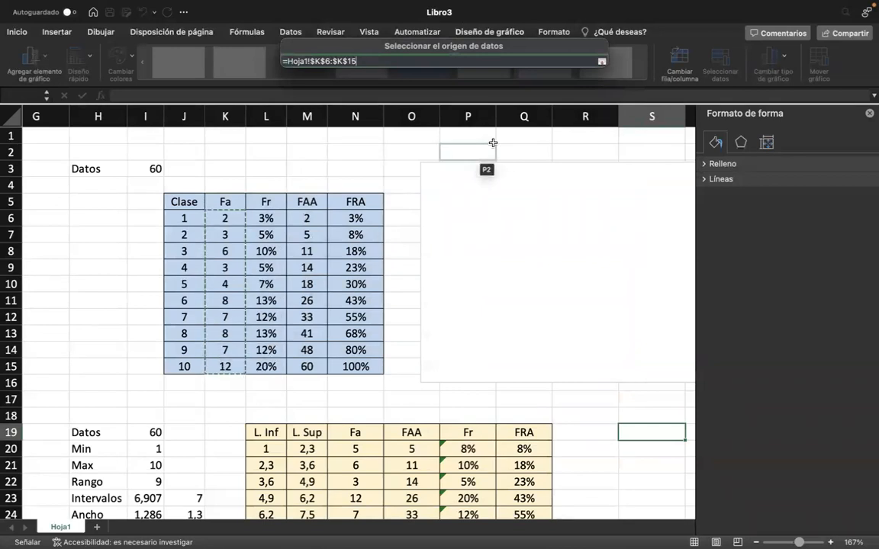
{"action": "left_click", "coordinate": [602, 61]}
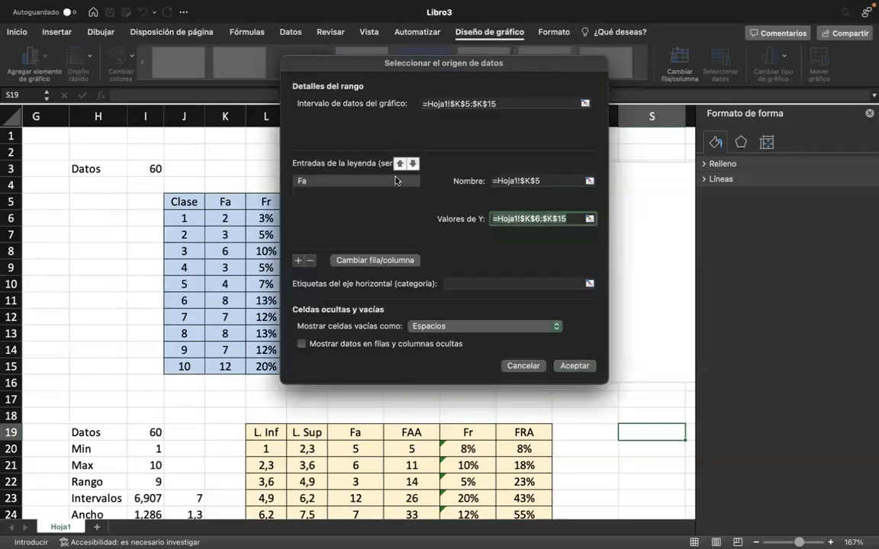
Add a second chart series with its name from N5 (FRA) and Y values from N6:N15.
{"action": "left_click", "coordinate": [309, 192]}
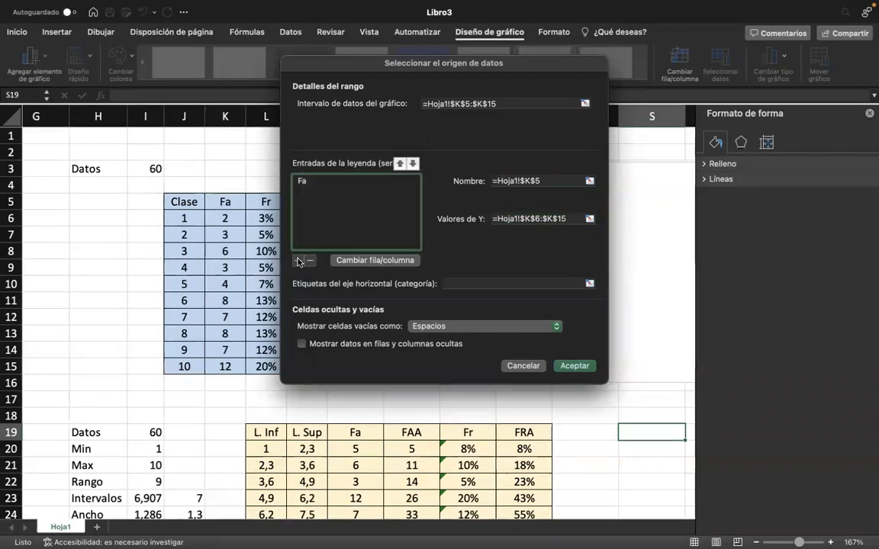
{"action": "left_click", "coordinate": [298, 260]}
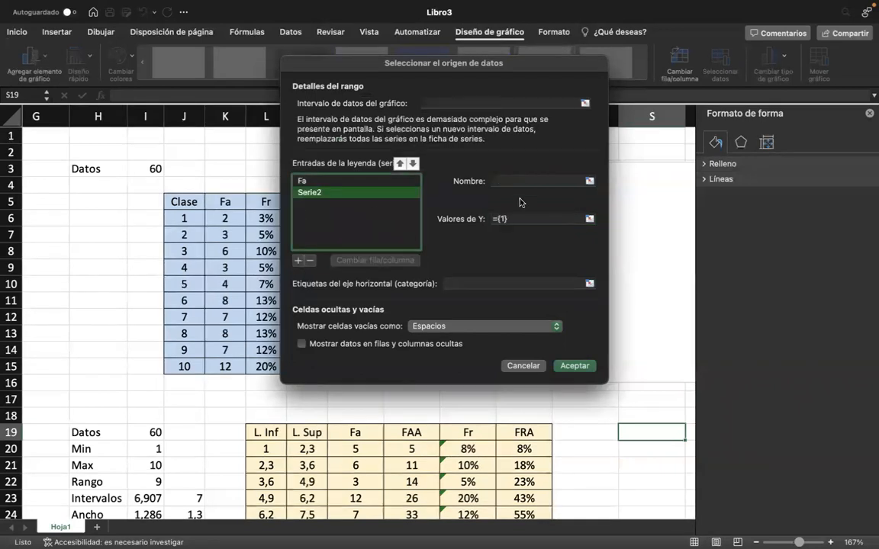
{"action": "left_click", "coordinate": [549, 177]}
{"action": "left_click_drag", "start_coordinate": [341, 66], "coordinate": [486, 80]}
{"action": "left_click", "coordinate": [350, 200]}
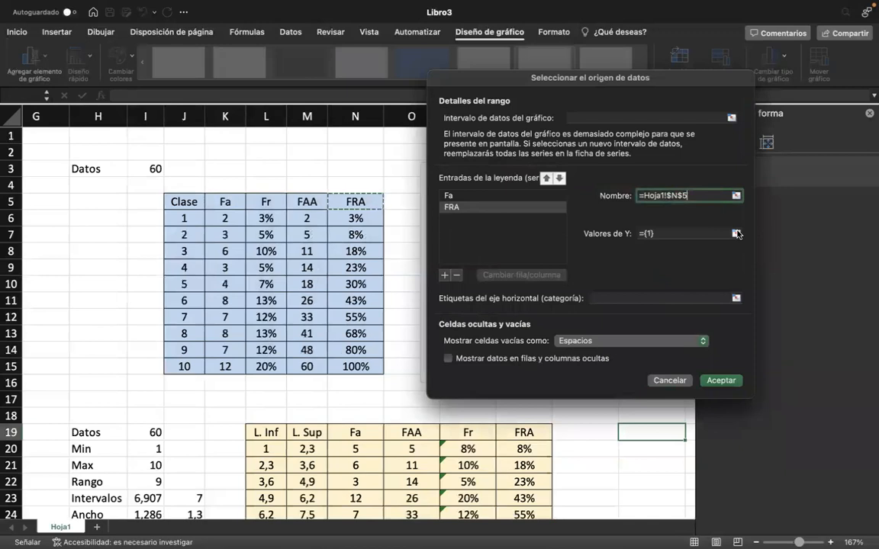
{"action": "left_click", "coordinate": [736, 233]}
{"action": "left_click_drag", "start_coordinate": [356, 218], "coordinate": [368, 370]}
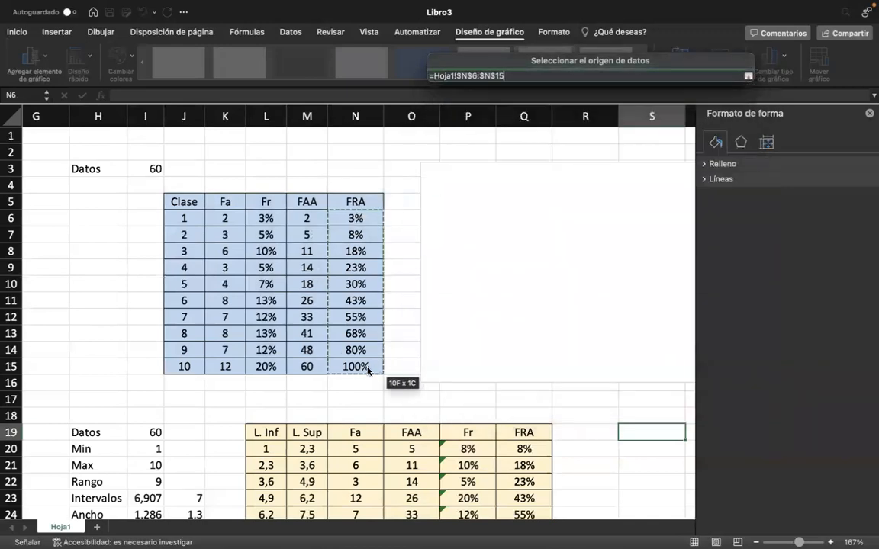
{"action": "key", "text": "Return"}
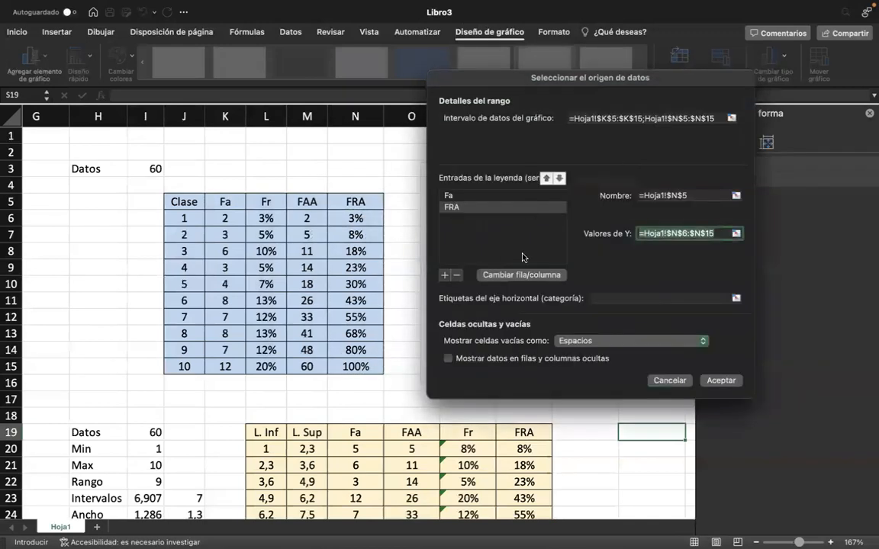
{"action": "left_click", "coordinate": [481, 196]}
{"action": "left_click", "coordinate": [493, 207]}
{"action": "left_click", "coordinate": [496, 196]}
{"action": "left_click", "coordinate": [498, 209]}
{"action": "left_click", "coordinate": [504, 196]}
{"action": "left_click", "coordinate": [498, 211]}
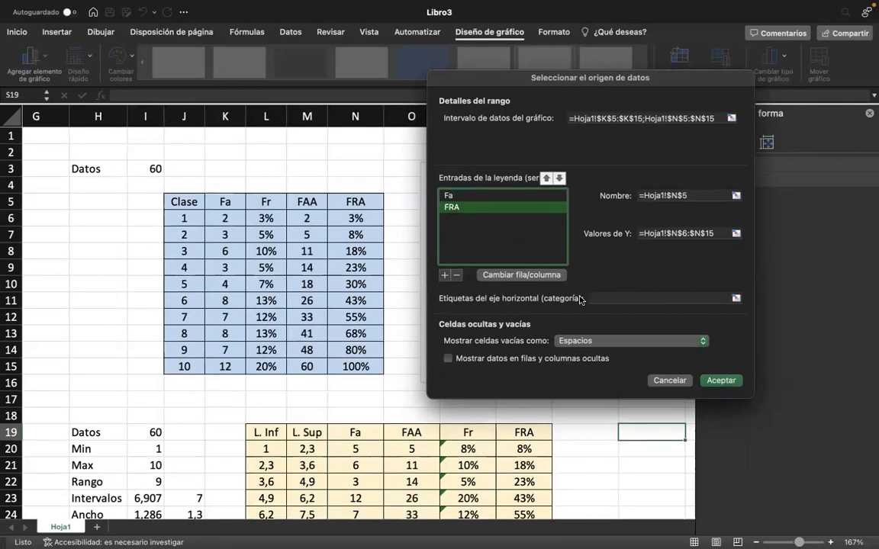
Set the horizontal axis category labels to the Clase values in J6:J15 and apply the data source.
{"action": "left_click", "coordinate": [667, 298]}
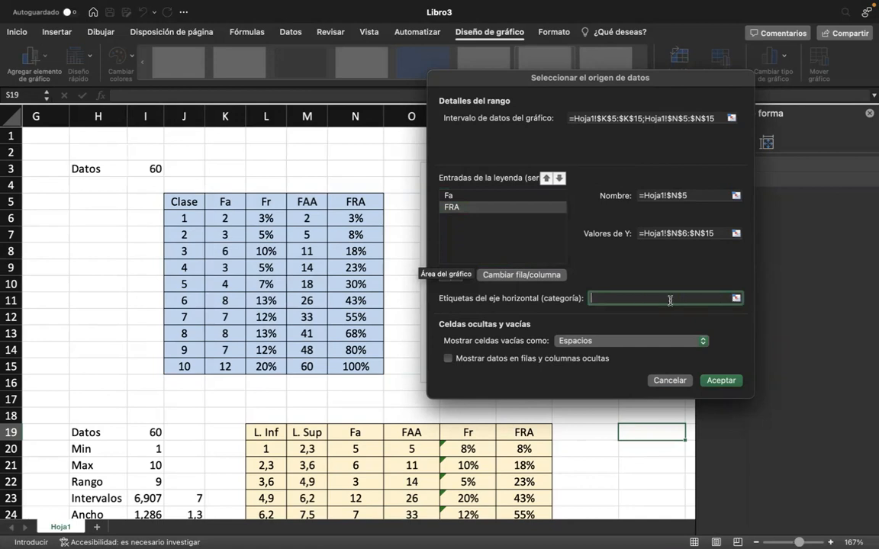
{"action": "left_click", "coordinate": [736, 300]}
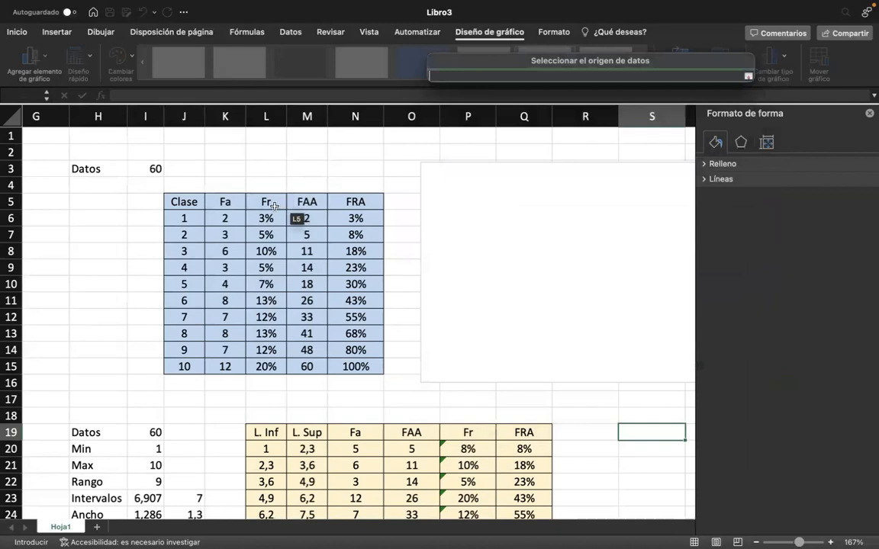
{"action": "left_click", "coordinate": [191, 224]}
{"action": "left_click_drag", "start_coordinate": [192, 224], "coordinate": [190, 367]}
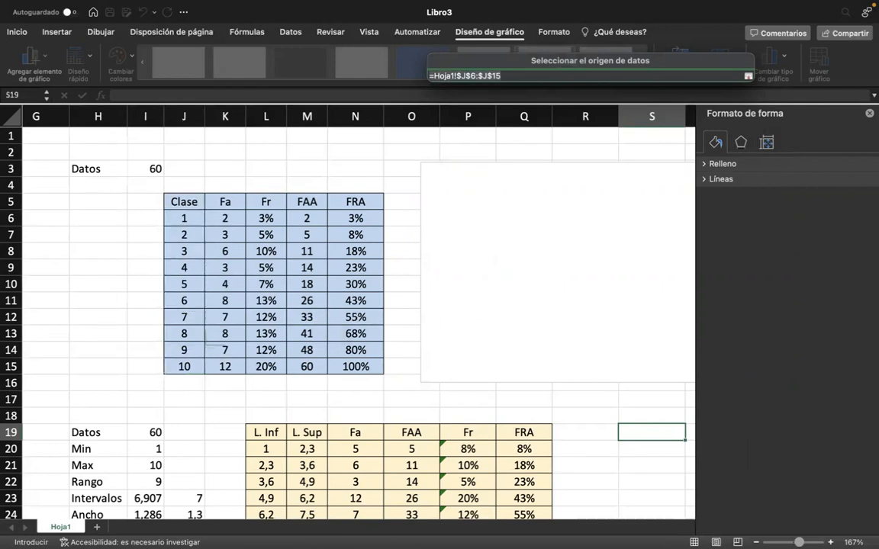
{"action": "key", "text": "Return"}
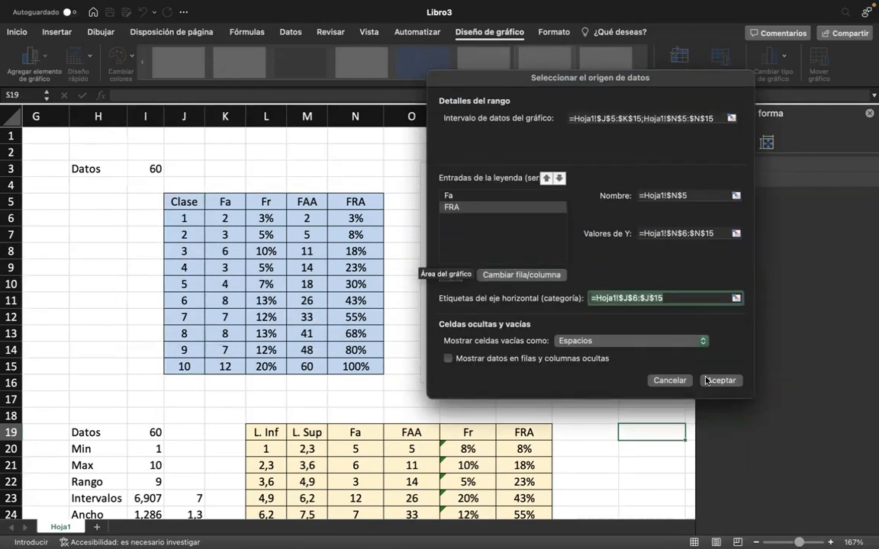
{"action": "left_click", "coordinate": [707, 380]}
Apply the chart style with a grey gradient background and large round markers containing the values, and close the chart area formatting options.
{"action": "left_click_drag", "start_coordinate": [665, 172], "coordinate": [547, 181]}
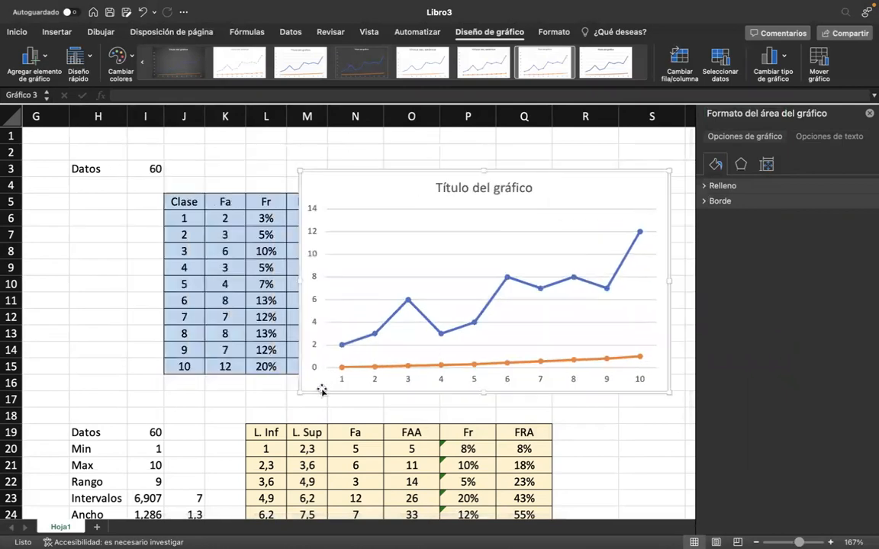
{"action": "mouse_move", "coordinate": [619, 352]}
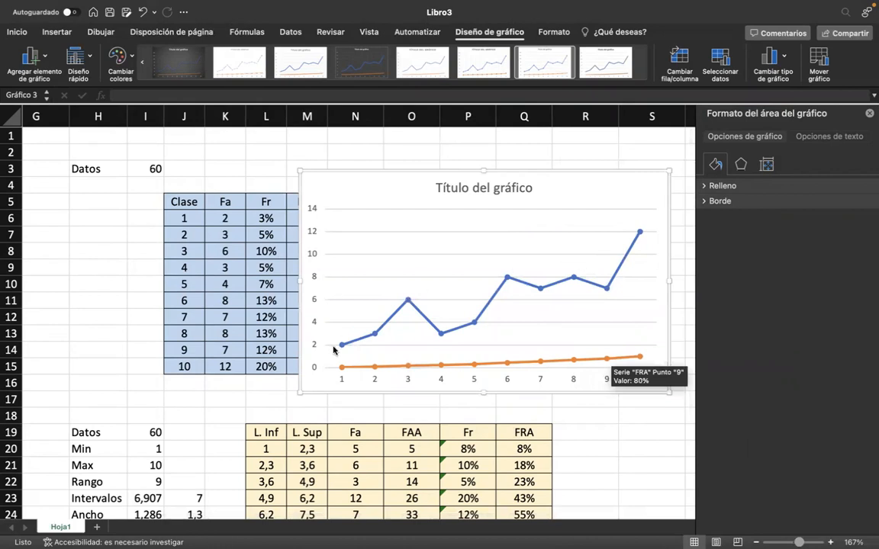
{"action": "left_click", "coordinate": [487, 189]}
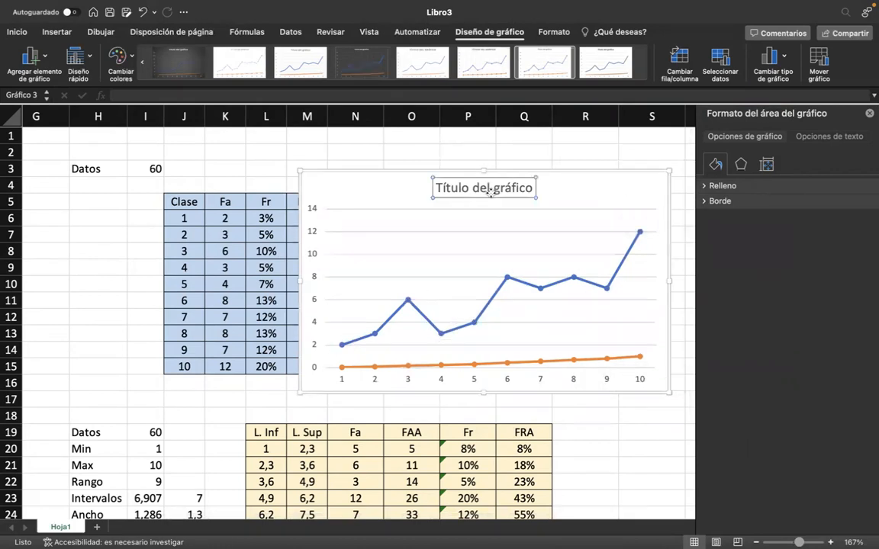
{"action": "left_click", "coordinate": [485, 154]}
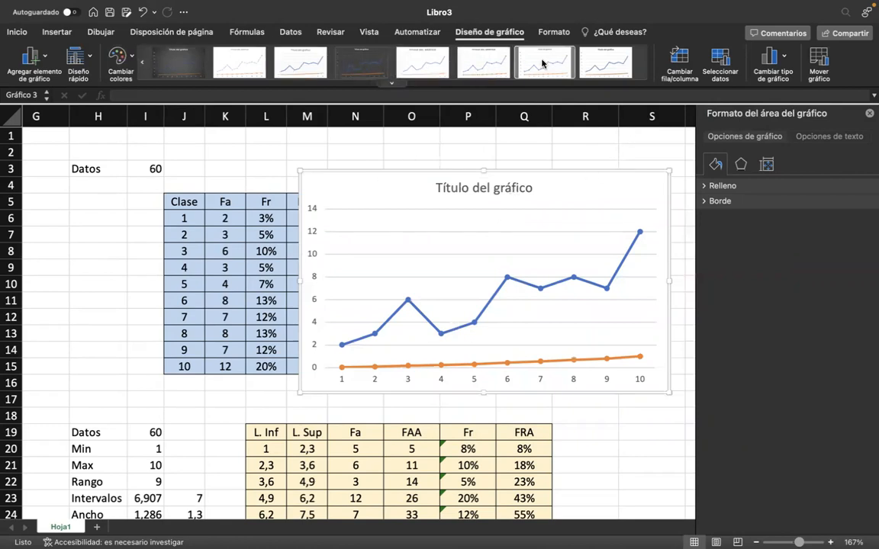
{"action": "left_click", "coordinate": [343, 65]}
{"action": "left_click", "coordinate": [239, 63]}
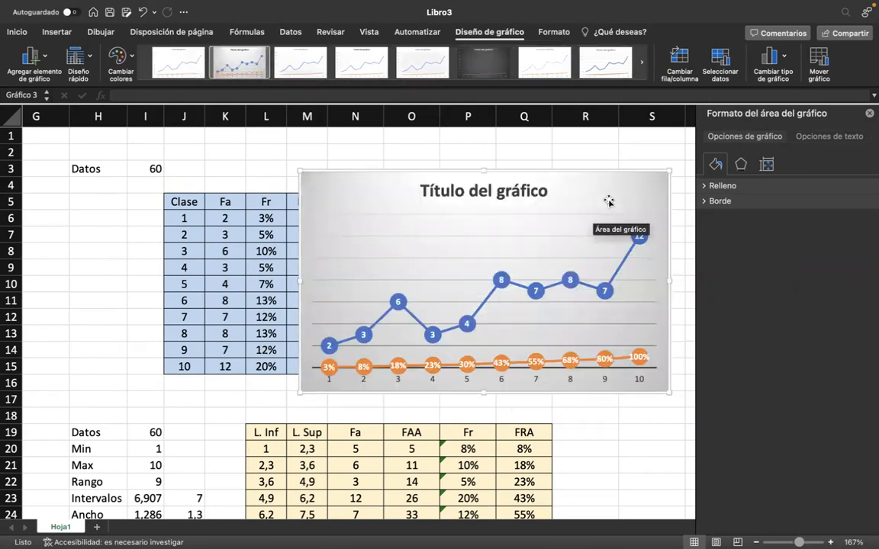
{"action": "left_click", "coordinate": [869, 114]}
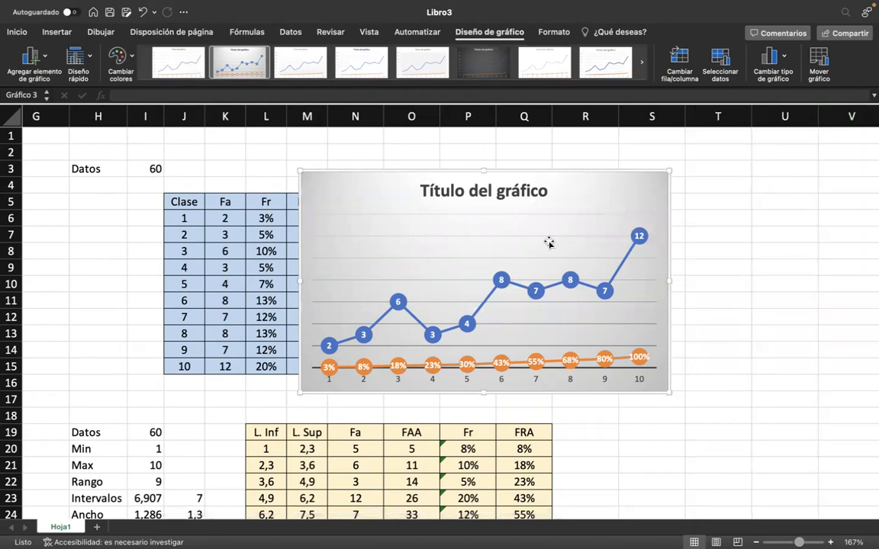
Move the Fa and FRA line chart off the first frequency table into the empty columns beside it.
{"action": "left_click_drag", "start_coordinate": [607, 188], "coordinate": [733, 164]}
{"action": "scroll", "coordinate": [639, 282], "scroll_direction": "down", "scroll_amount": 3}
{"action": "scroll", "coordinate": [639, 282], "scroll_direction": "up", "scroll_amount": 2}
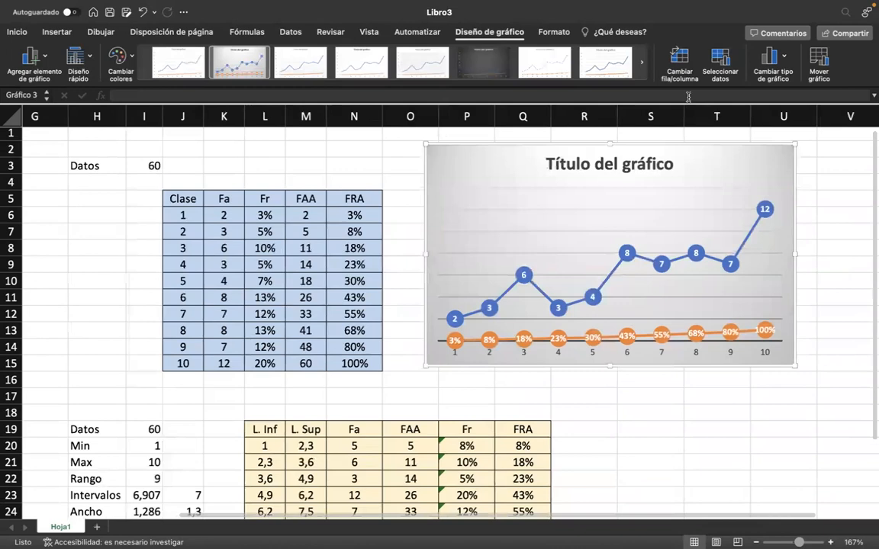
{"action": "scroll", "coordinate": [632, 272], "scroll_direction": "down", "scroll_amount": 1}
{"action": "scroll", "coordinate": [627, 206], "scroll_direction": "up", "scroll_amount": 1}
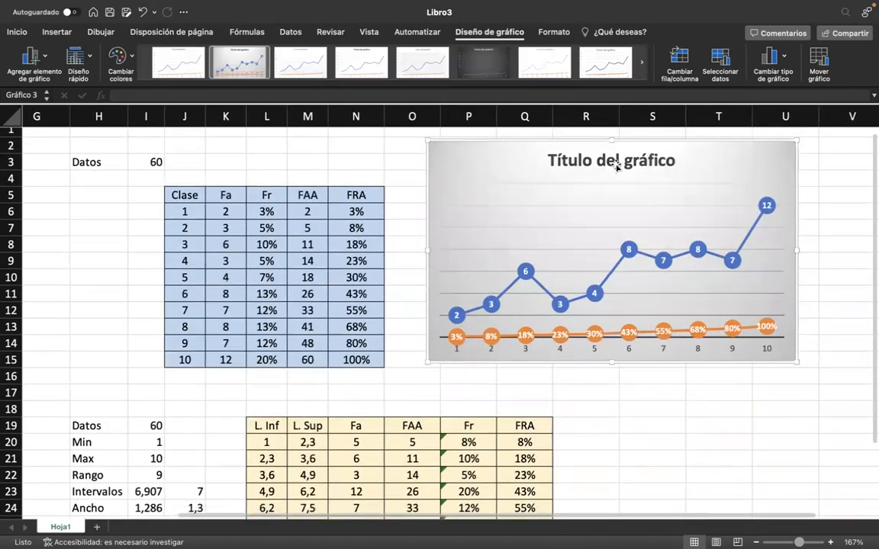
{"action": "scroll", "coordinate": [544, 297], "scroll_direction": "down", "scroll_amount": 1}
{"action": "left_click", "coordinate": [461, 197]}
{"action": "left_click_drag", "start_coordinate": [525, 147], "coordinate": [520, 164]}
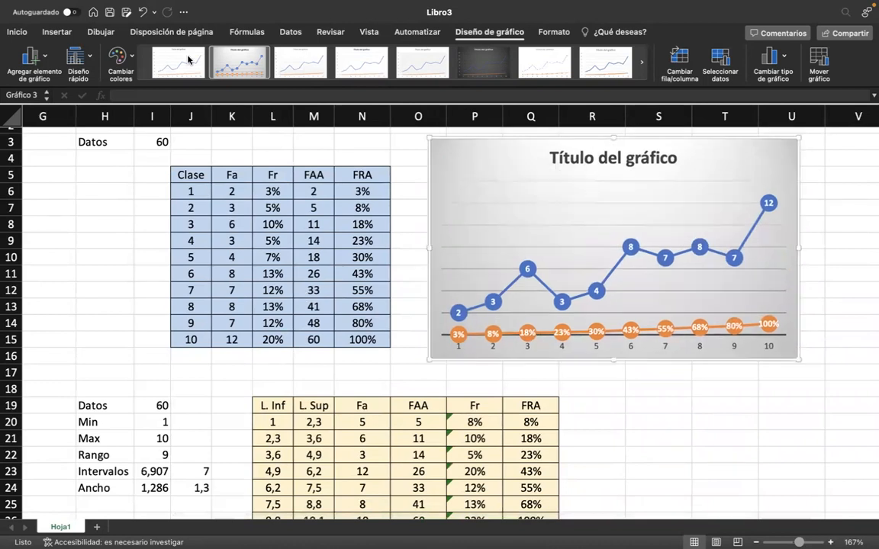
Browse the recommended chart types for the Clase, Fa and Fr columns in J5:L15 without inserting one.
{"action": "left_click", "coordinate": [58, 32]}
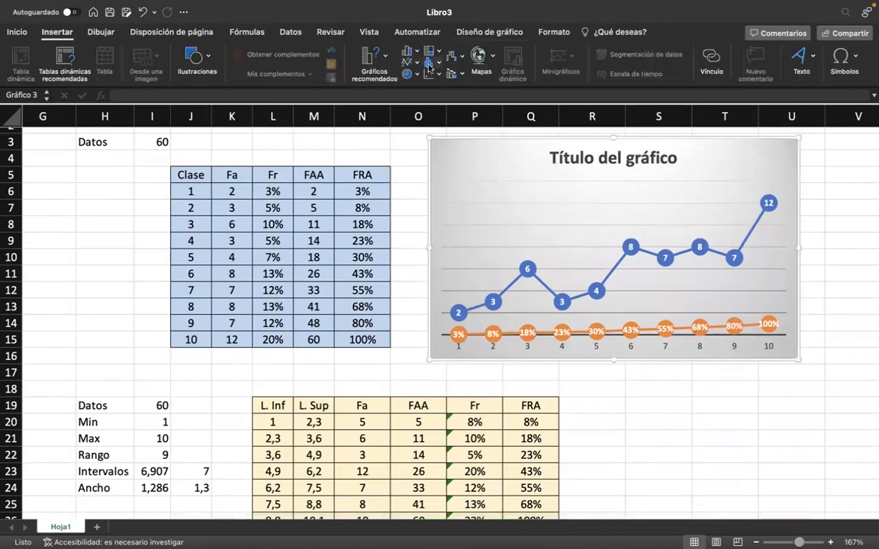
{"action": "left_click", "coordinate": [375, 61]}
{"action": "left_click", "coordinate": [375, 61]}
{"action": "left_click_drag", "start_coordinate": [187, 175], "coordinate": [274, 340]}
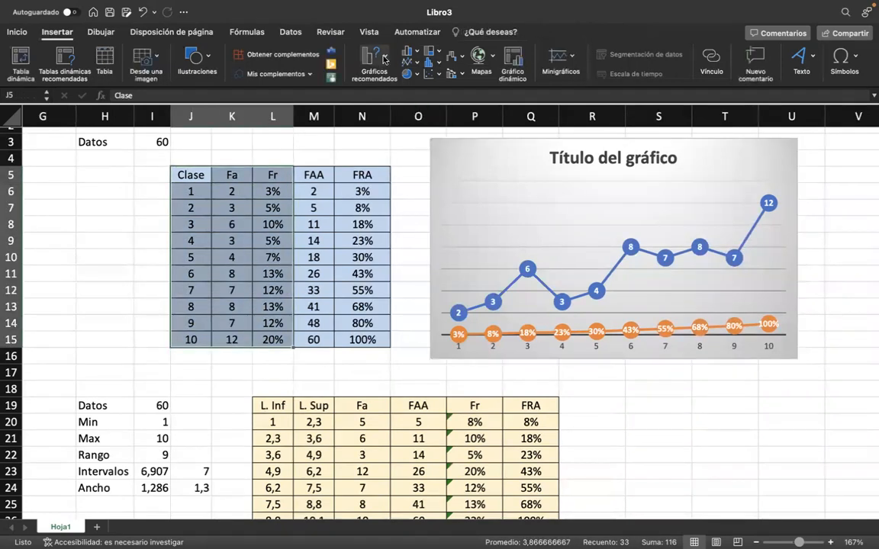
{"action": "left_click", "coordinate": [373, 59]}
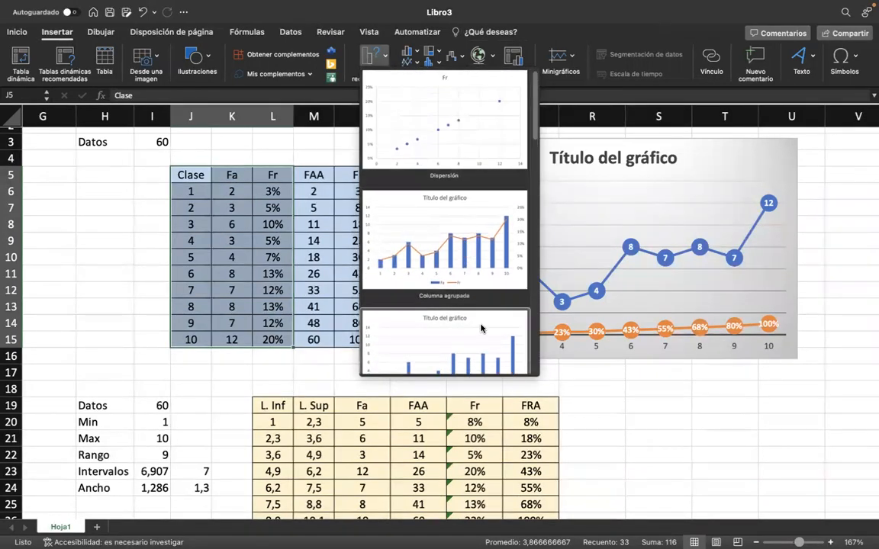
{"action": "scroll", "coordinate": [417, 321], "scroll_direction": "down", "scroll_amount": 2}
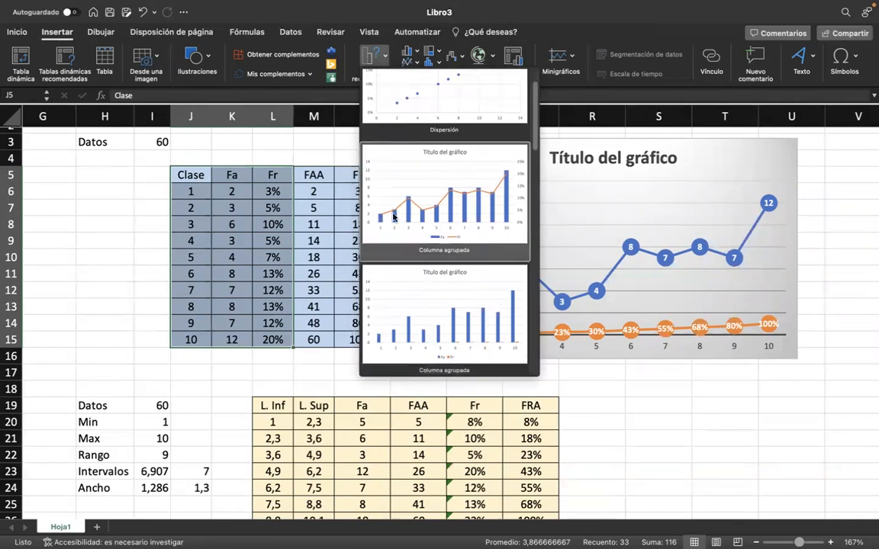
{"action": "scroll", "coordinate": [477, 300], "scroll_direction": "down", "scroll_amount": 2}
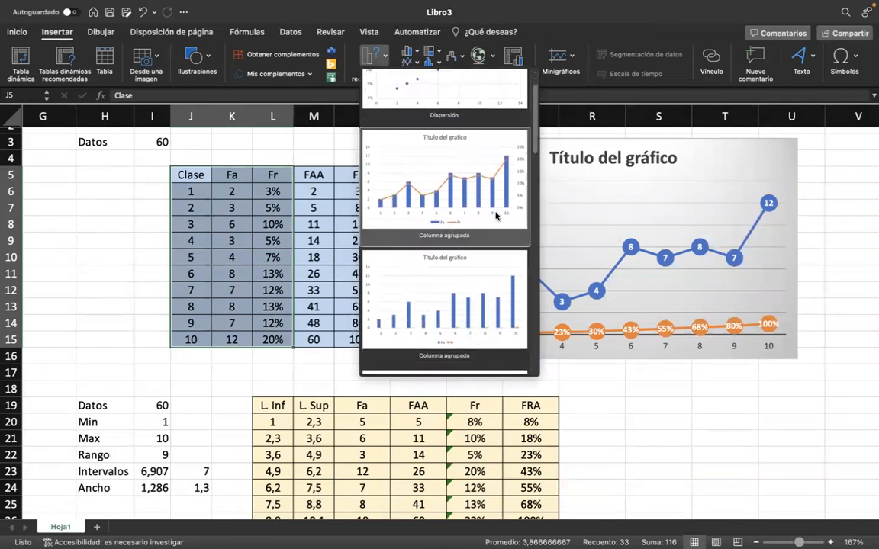
{"action": "scroll", "coordinate": [422, 261], "scroll_direction": "down", "scroll_amount": 5}
{"action": "scroll", "coordinate": [290, 305], "scroll_direction": "down", "scroll_amount": 2}
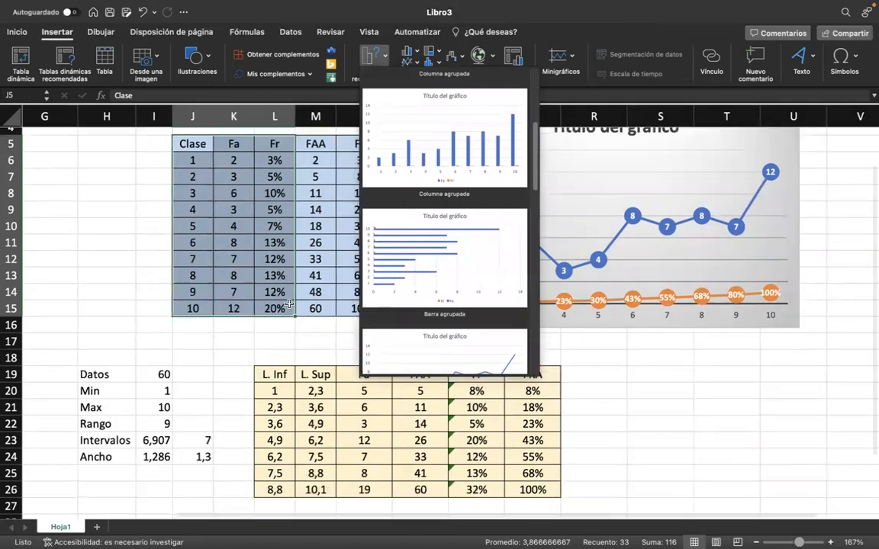
{"action": "scroll", "coordinate": [290, 304], "scroll_direction": "down", "scroll_amount": 2}
{"action": "key", "text": "Escape"}
{"action": "left_click", "coordinate": [553, 310]}
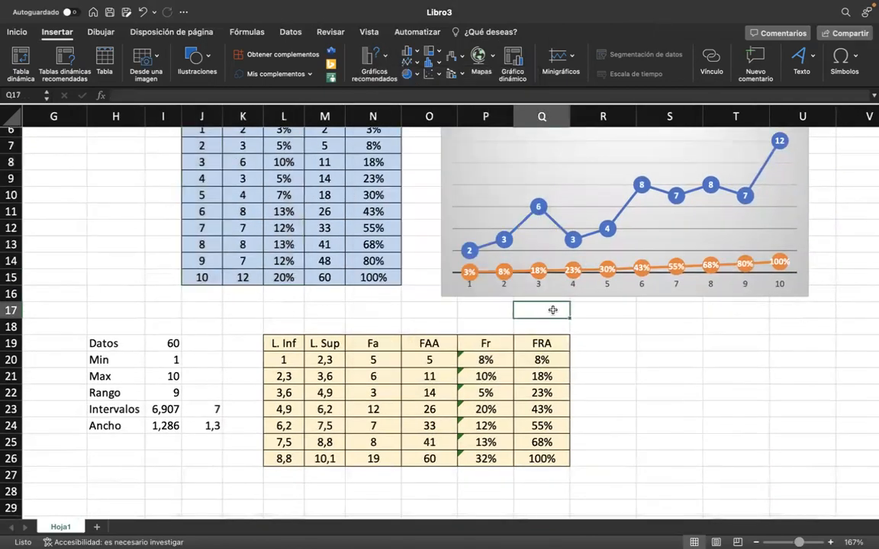
Move the Fa, FAA, Fr and FRA columns of the interval table (N19:Q26) one column over to start at O19.
{"action": "scroll", "coordinate": [552, 310], "scroll_direction": "down", "scroll_amount": 6}
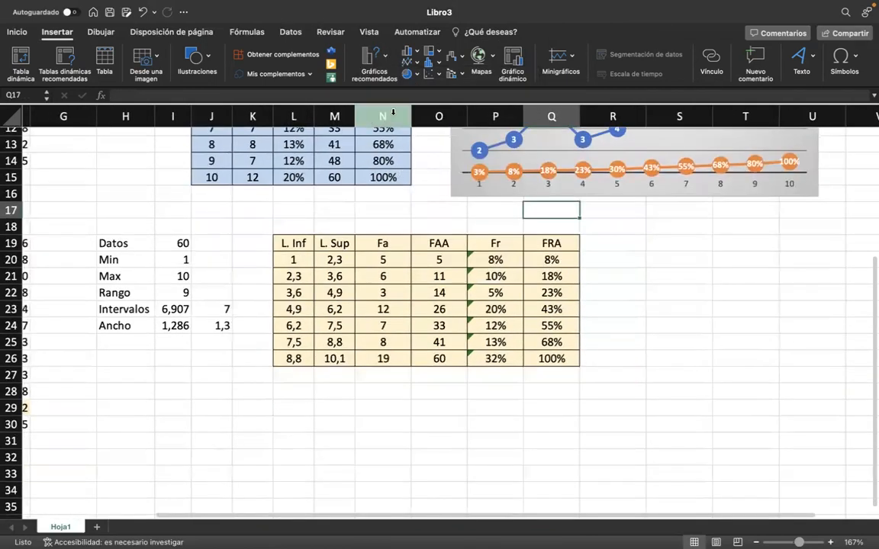
{"action": "right_click", "coordinate": [393, 112]}
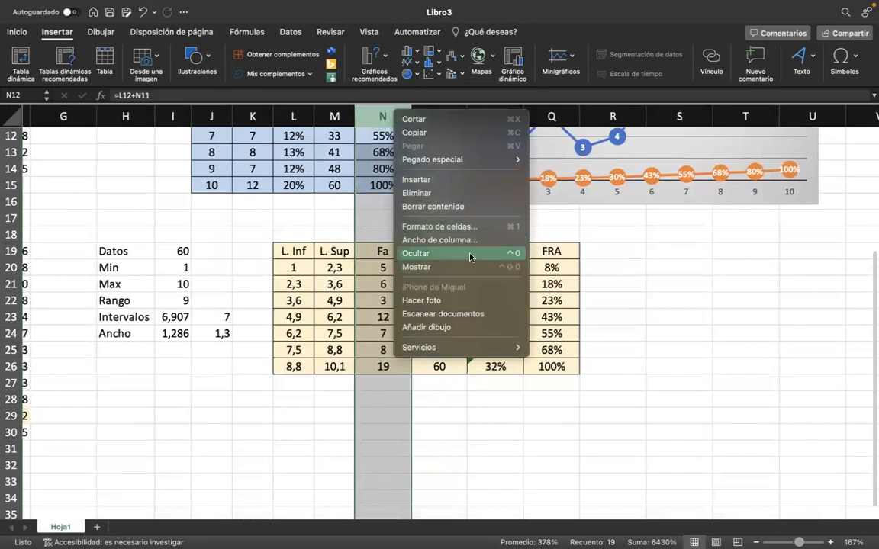
{"action": "left_click", "coordinate": [360, 379]}
{"action": "left_click_drag", "start_coordinate": [381, 252], "coordinate": [541, 370]}
{"action": "key", "text": "super+x"}
{"action": "key", "text": "Right"}
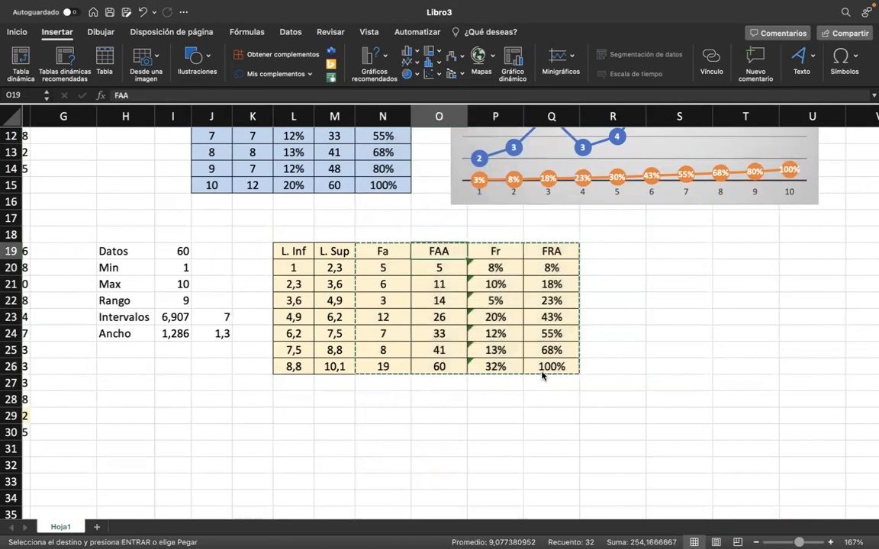
{"action": "key", "text": "super+v"}
Extend the table formatting from the L. Sup header over N19:N26 and clear the copied text from those cells.
{"action": "key", "text": "Left"}
{"action": "key", "text": "Left"}
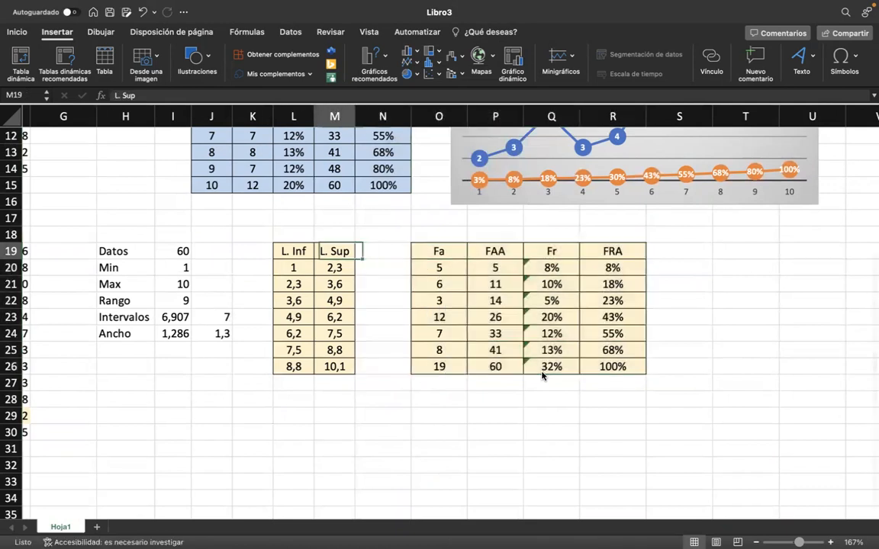
{"action": "left_click_drag", "start_coordinate": [354, 260], "coordinate": [401, 369]}
{"action": "left_click", "coordinate": [398, 248]}
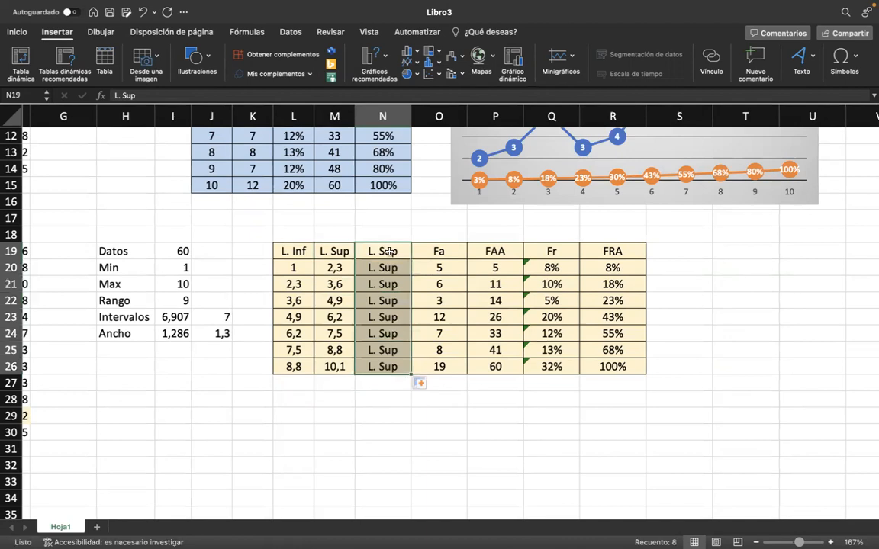
{"action": "key", "text": "Delete"}
Enter the header Intervalo in N19 of the interval table.
{"action": "left_click", "coordinate": [386, 250]}
{"action": "key", "text": "Up"}
{"action": "key", "text": "Up"}
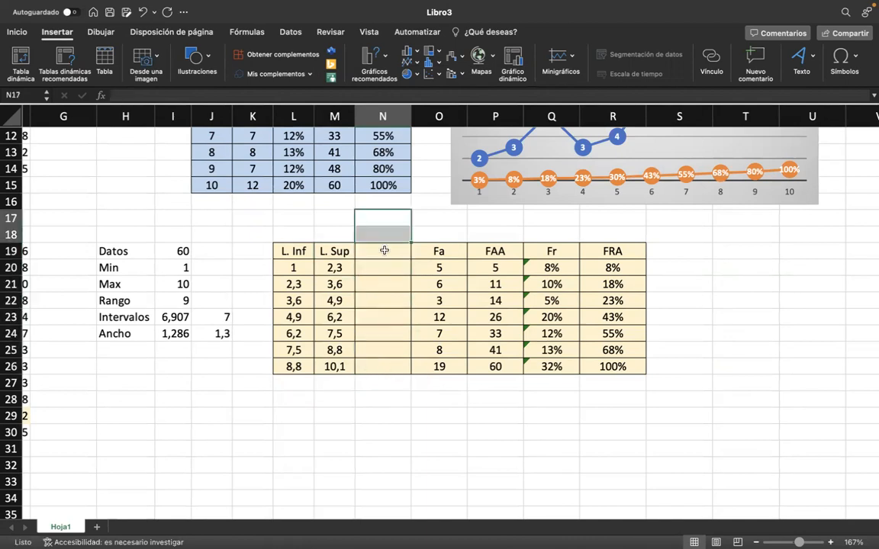
{"action": "key", "text": "Down"}
{"action": "key", "text": "Down"}
{"action": "type", "text": "Intervalo"}
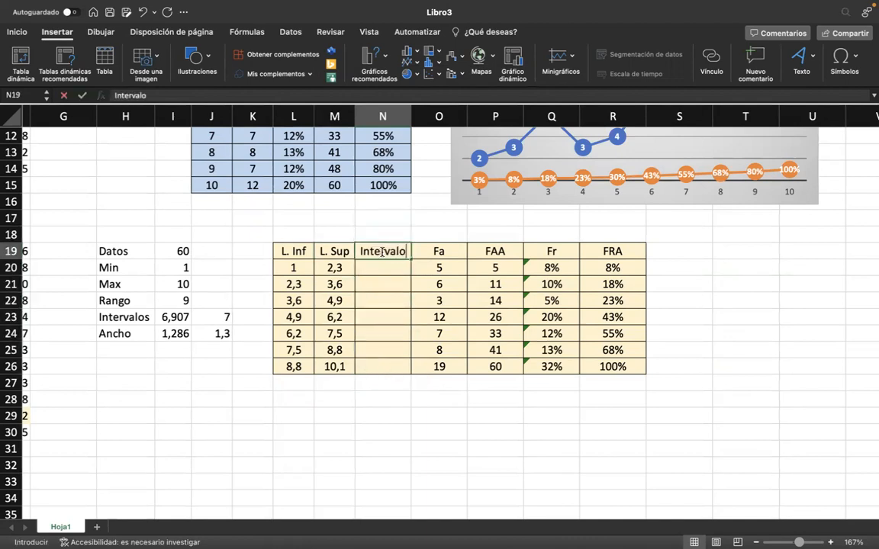
{"action": "key", "text": "Return"}
Enter the helper characters [ in H26, - in H27 and ) in H28 below the Ancho row.
{"action": "scroll", "coordinate": [228, 385], "scroll_direction": "left", "scroll_amount": 3}
{"action": "left_click", "coordinate": [285, 367]}
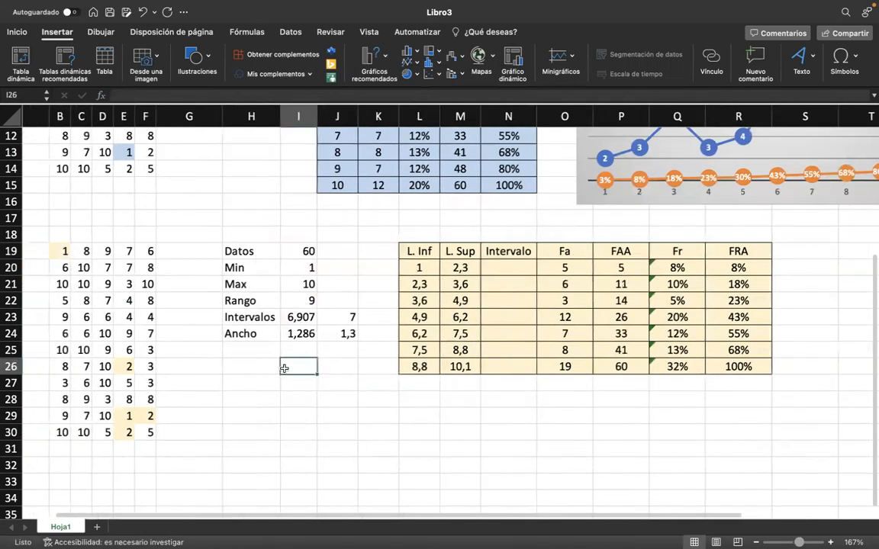
{"action": "left_click", "coordinate": [251, 367]}
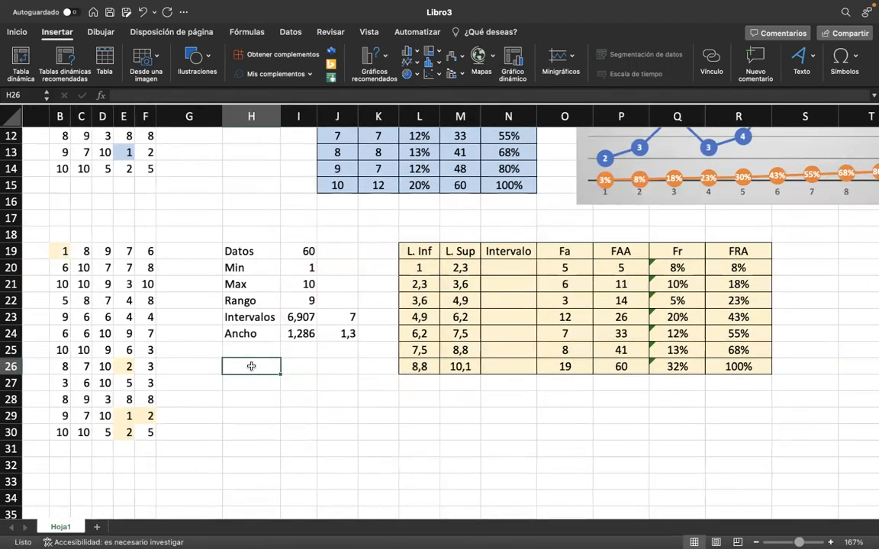
{"action": "type", "text": "["}
{"action": "key", "text": "Return"}
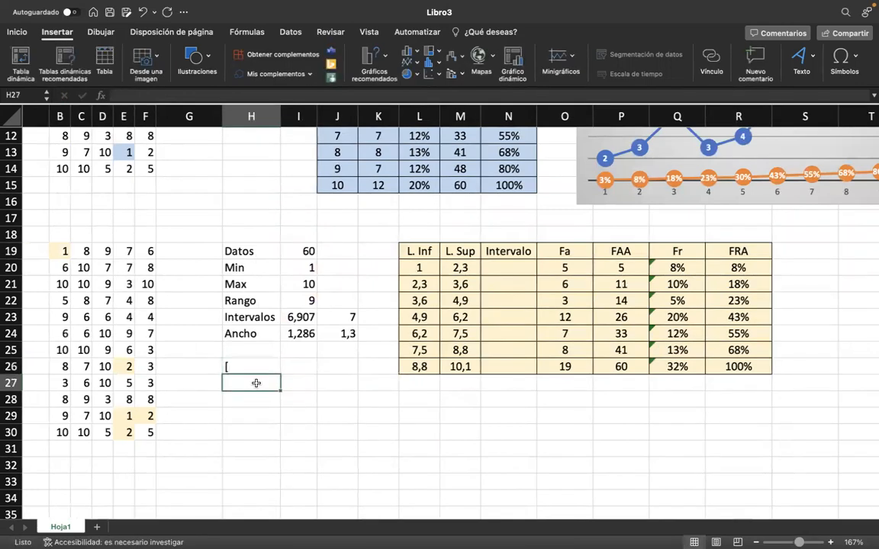
{"action": "type", "text": "-"}
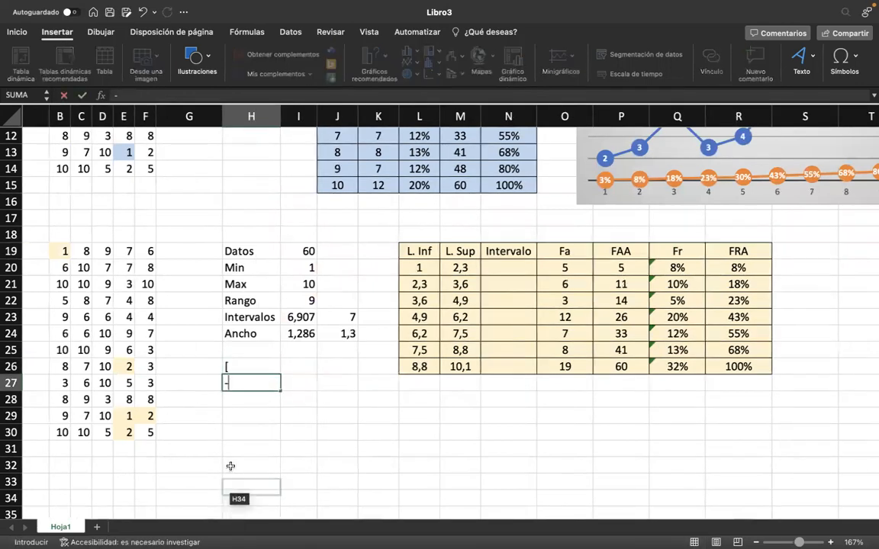
{"action": "key", "text": "Return"}
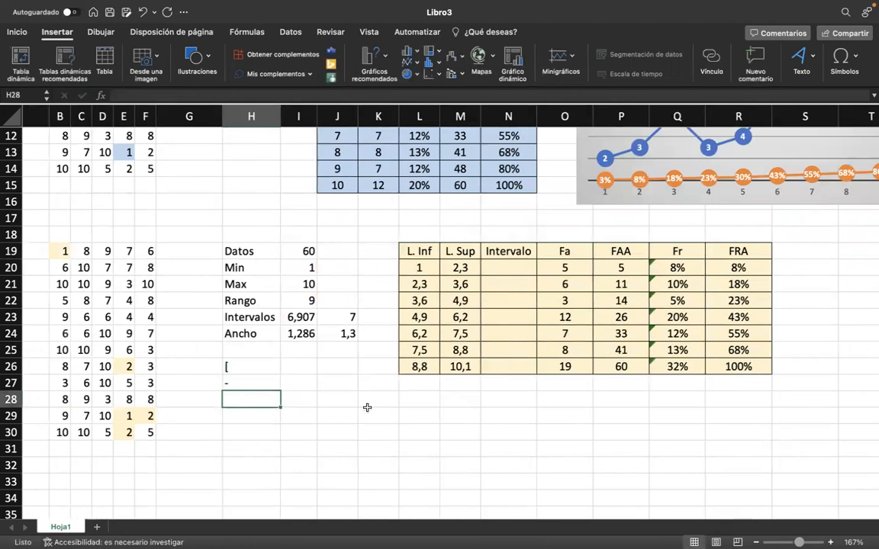
{"action": "type", "text": ")"}
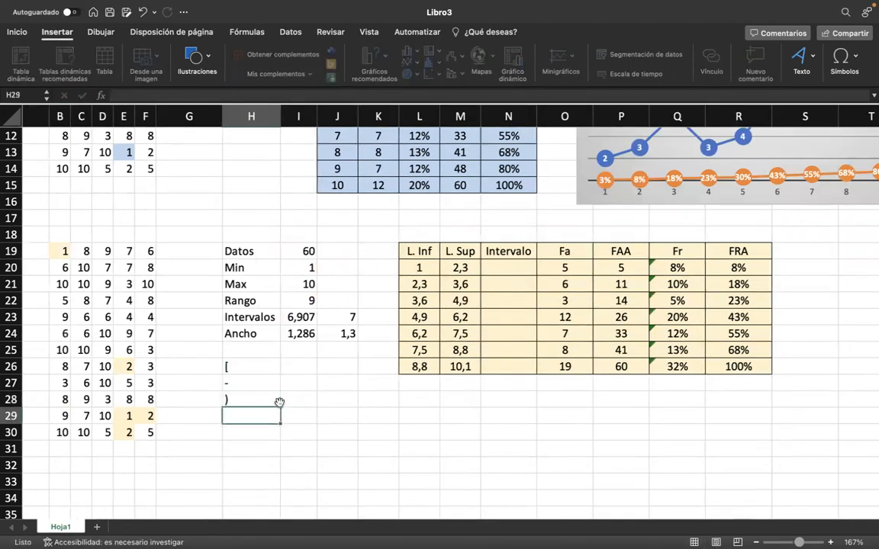
{"action": "left_click_drag", "start_coordinate": [251, 366], "coordinate": [252, 416]}
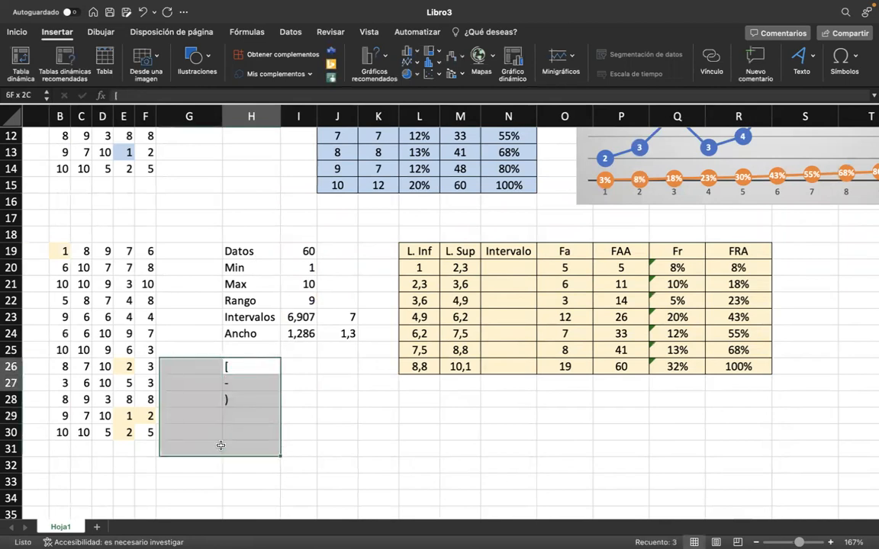
Start a CONCAT formula in N20 with the opening bracket cell as the absolute reference $H$26.
{"action": "double_click", "coordinate": [489, 270]}
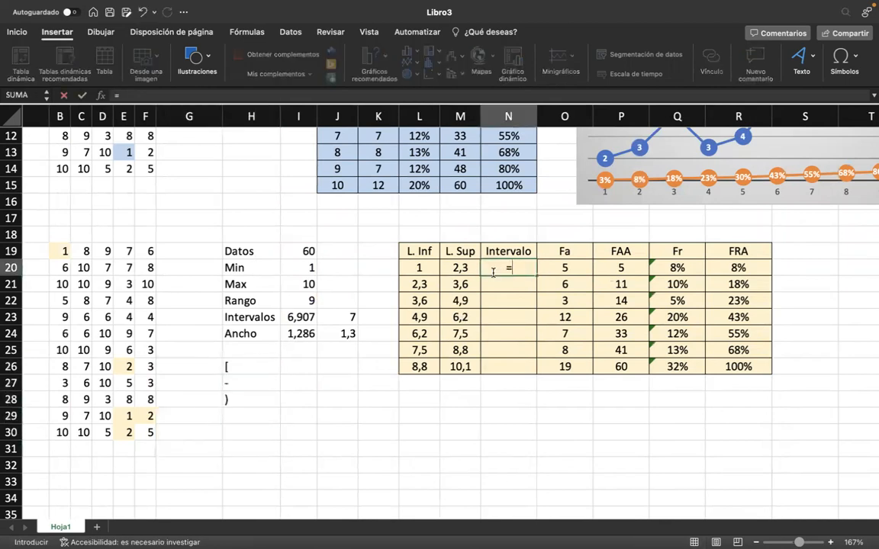
{"action": "type", "text": "co"}
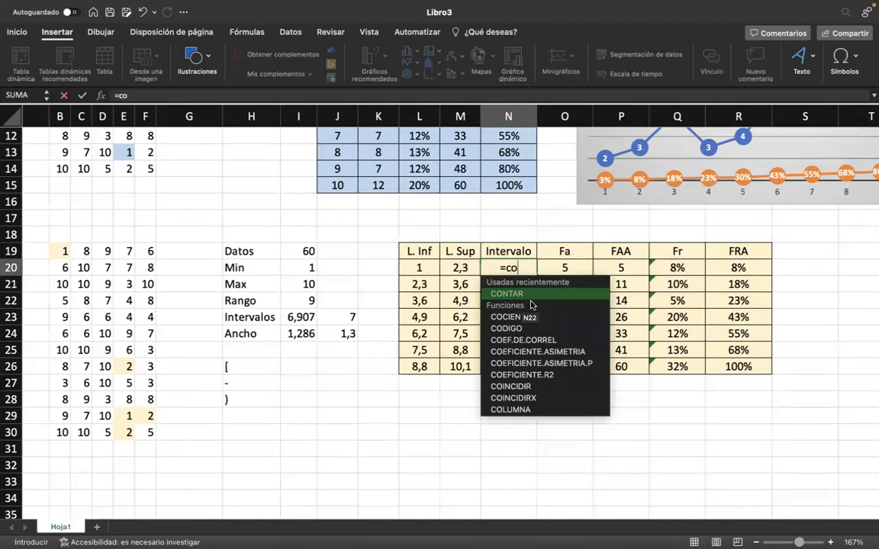
{"action": "type", "text": "NCA"}
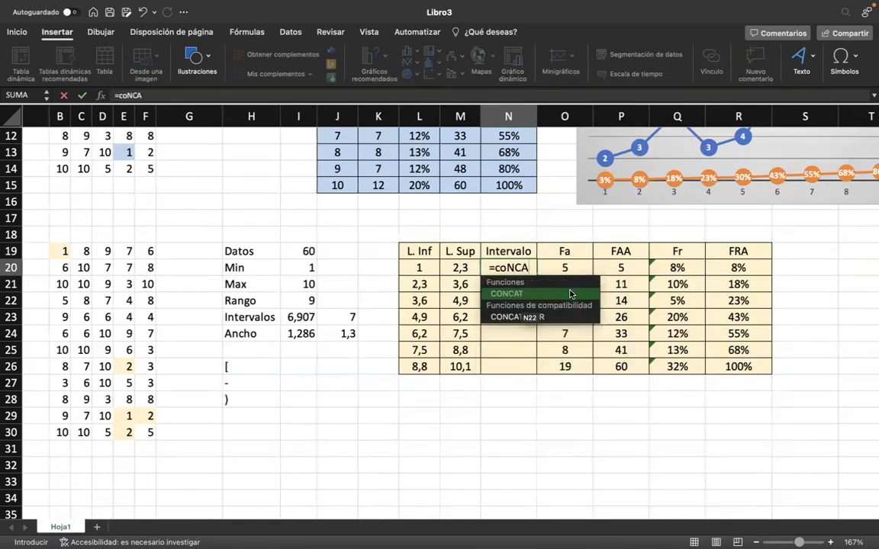
{"action": "double_click", "coordinate": [569, 295]}
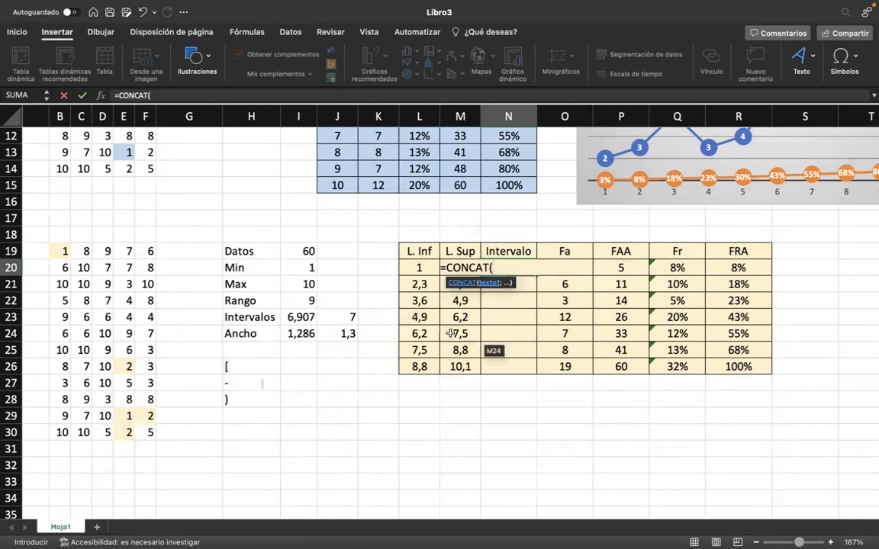
{"action": "left_click", "coordinate": [272, 363]}
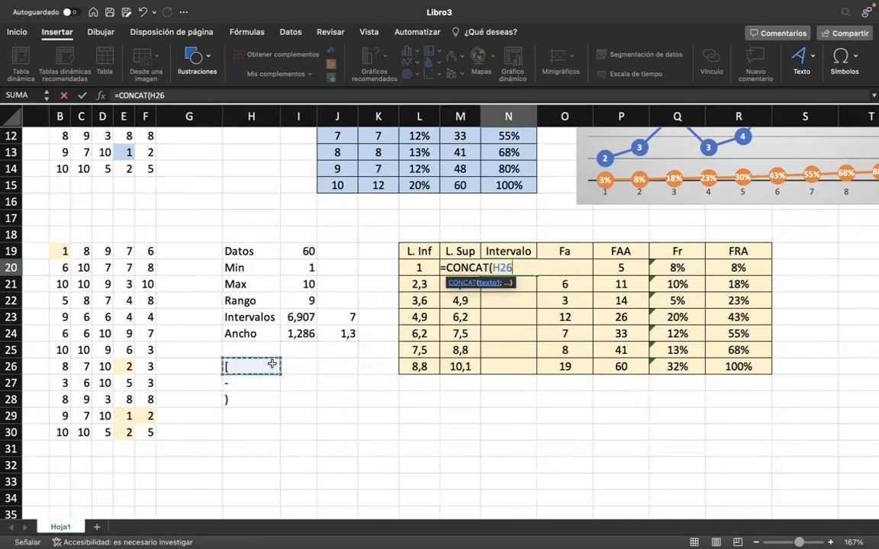
{"action": "left_click", "coordinate": [494, 267]}
{"action": "type", "text": "$"}
{"action": "key", "text": "Right"}
{"action": "type", "text": "$"}
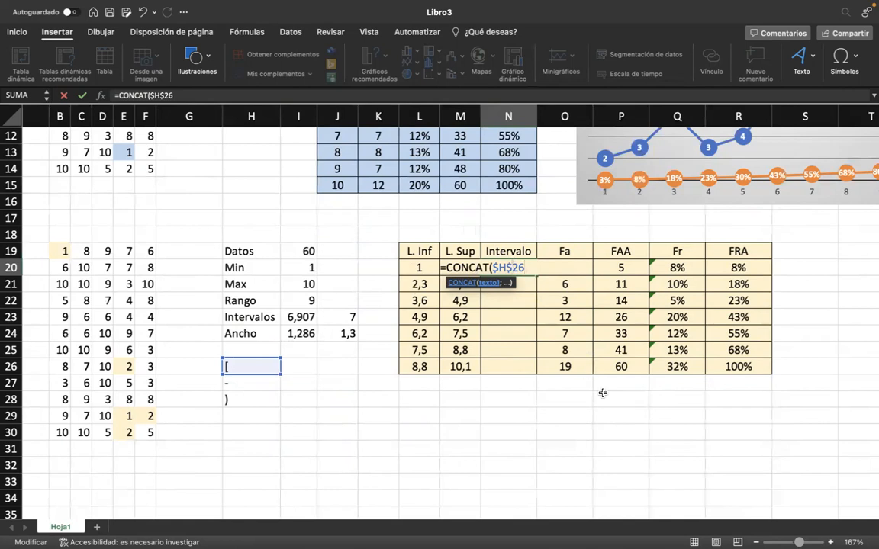
Add the lower limit L20 and the hyphen cell as the absolute reference $H$27 to the CONCAT formula.
{"action": "type", "text": ";"}
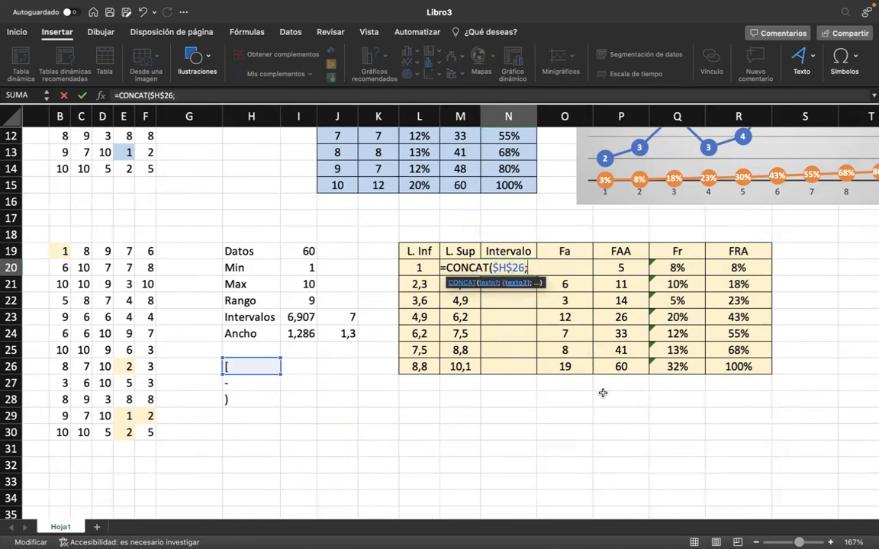
{"action": "left_click", "coordinate": [425, 268]}
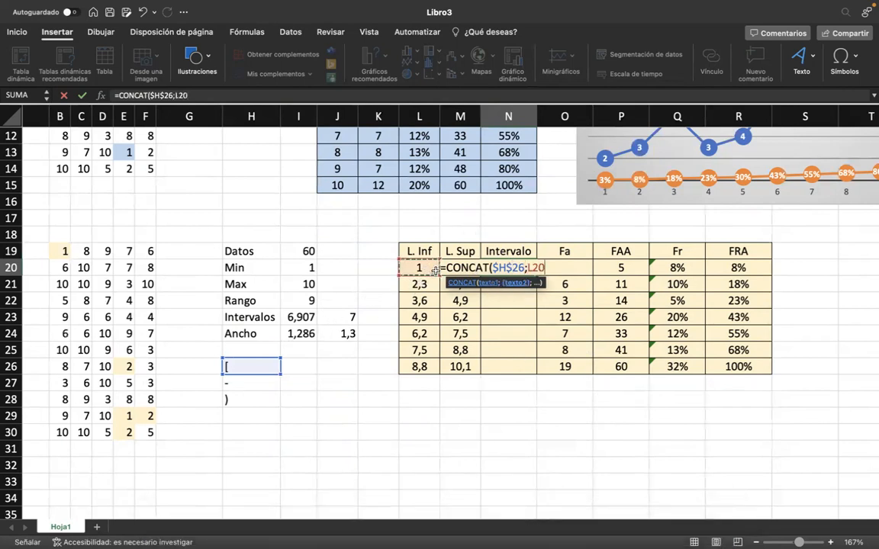
{"action": "type", "text": ";"}
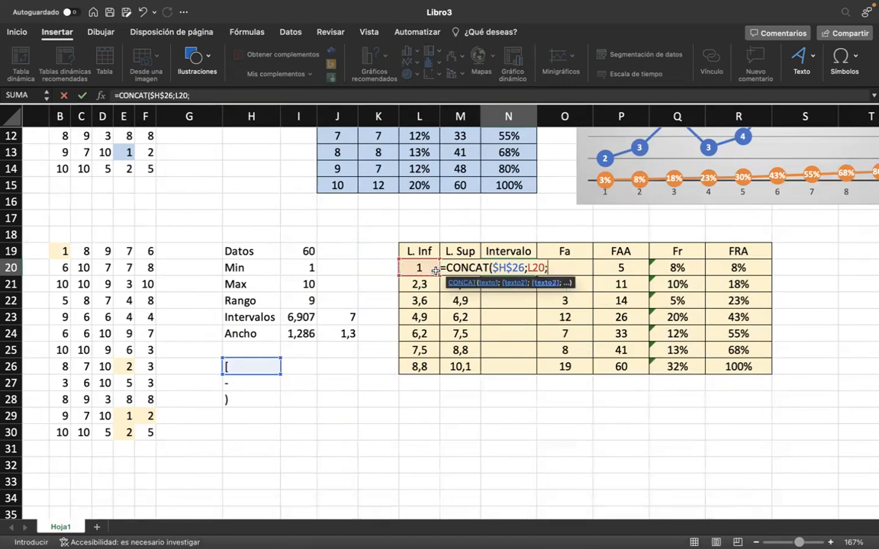
{"action": "left_click", "coordinate": [252, 383]}
{"action": "left_click", "coordinate": [547, 267]}
{"action": "type", "text": "$H27"}
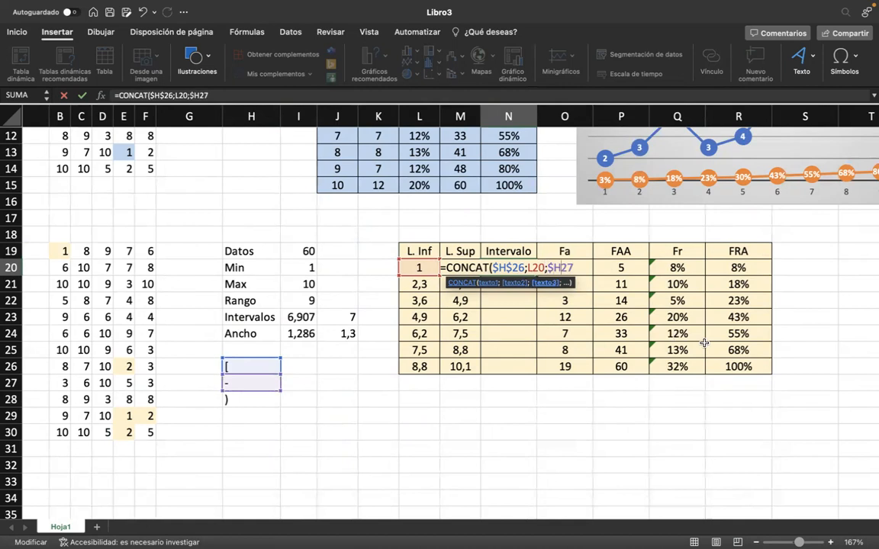
{"action": "key", "text": "Right"}
{"action": "type", "text": "$26"}
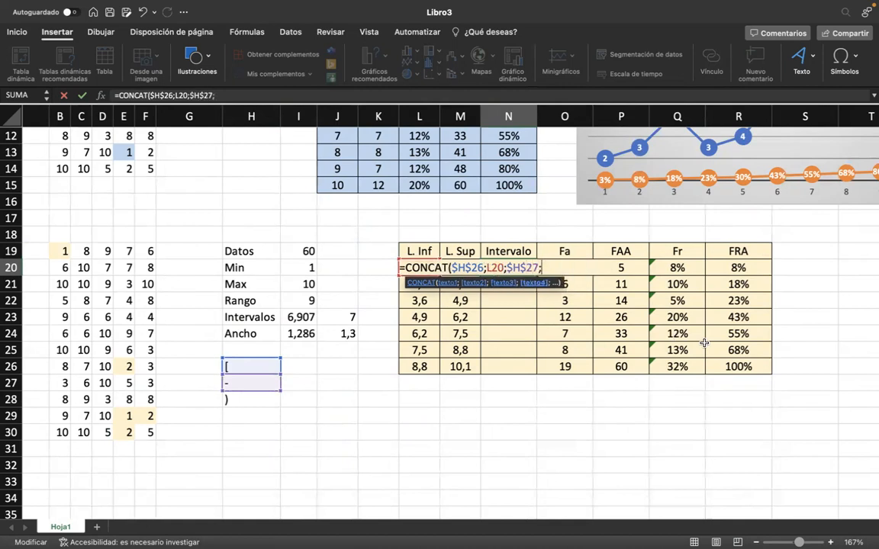
{"action": "type", "text": ";"}
Add the upper limit M20 as the next argument of the CONCAT formula in N20.
{"action": "left_click", "coordinate": [466, 308]}
{"action": "key", "text": "Up"}
{"action": "key", "text": "Up"}
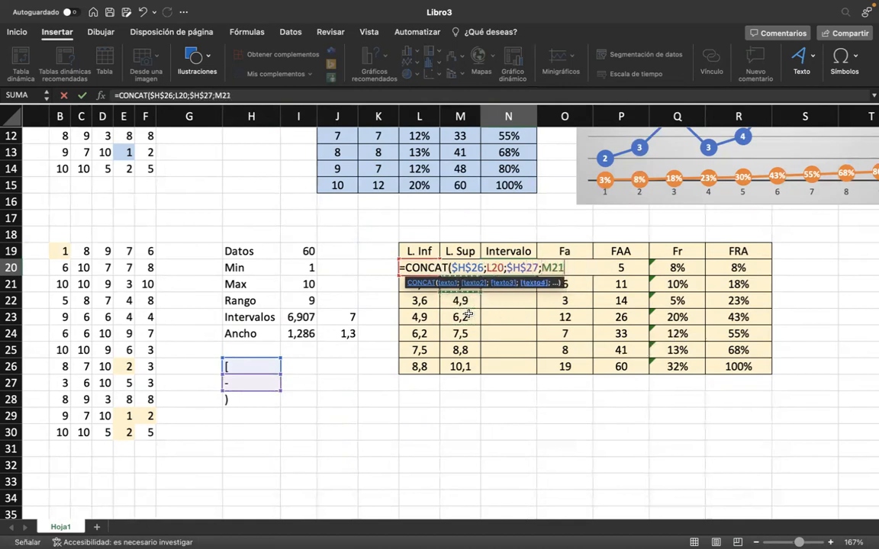
{"action": "key", "text": "Down"}
{"action": "key", "text": "Down"}
{"action": "key", "text": "Down"}
{"action": "key", "text": "Left"}
{"action": "key", "text": "Up"}
{"action": "key", "text": "Up"}
{"action": "key", "text": "Up"}
{"action": "key", "text": "Right"}
{"action": "type", "text": ";"}
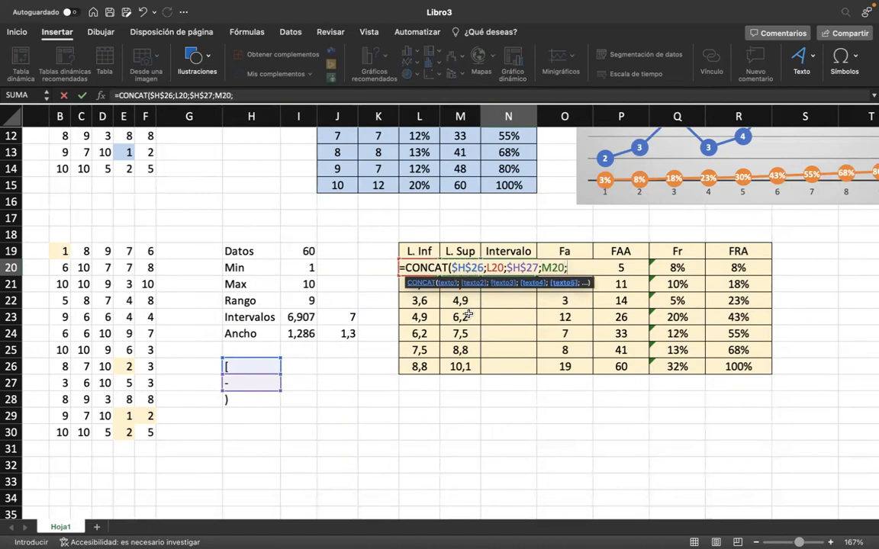
Complete the CONCAT formula in N20 with the closing parenthesis cell as the absolute reference $H$28.
{"action": "left_click", "coordinate": [239, 399]}
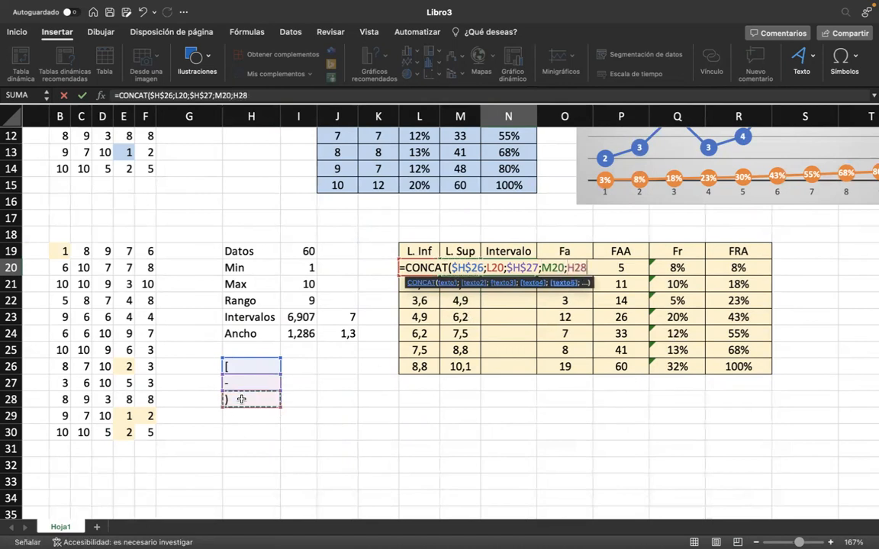
{"action": "left_click", "coordinate": [566, 262]}
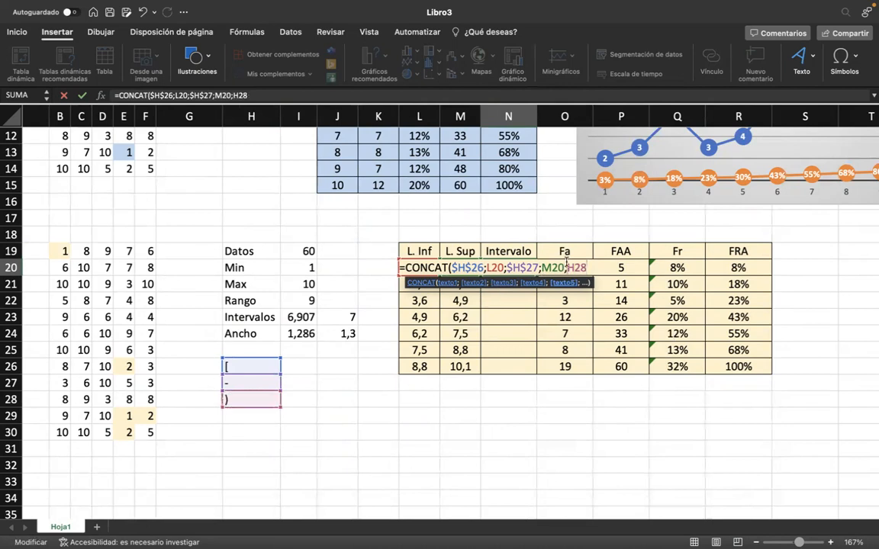
{"action": "type", "text": "$"}
{"action": "key", "text": "Right"}
{"action": "type", "text": "$28"}
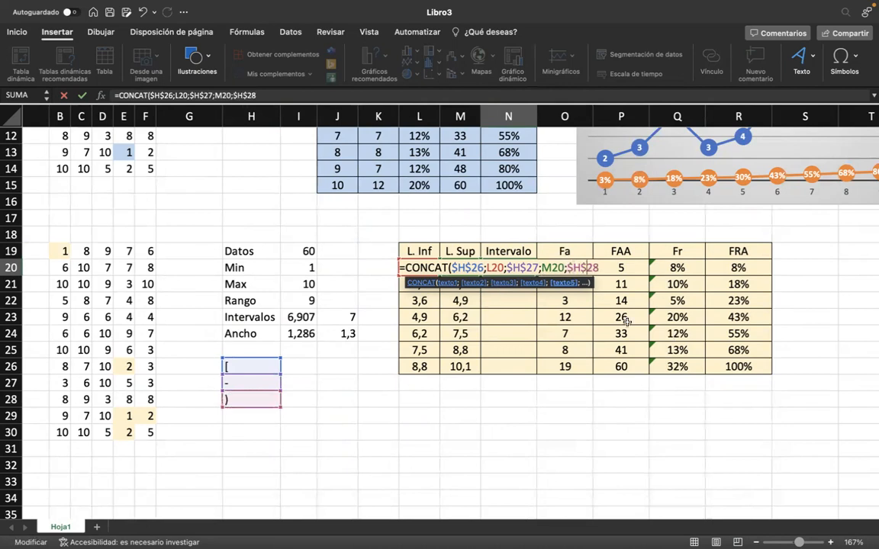
{"action": "type", "text": ")"}
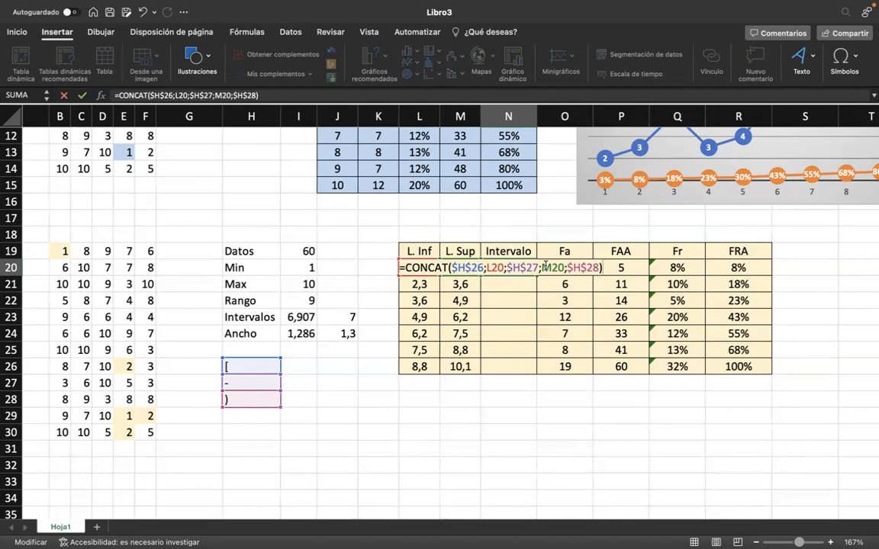
{"action": "key", "text": "Return"}
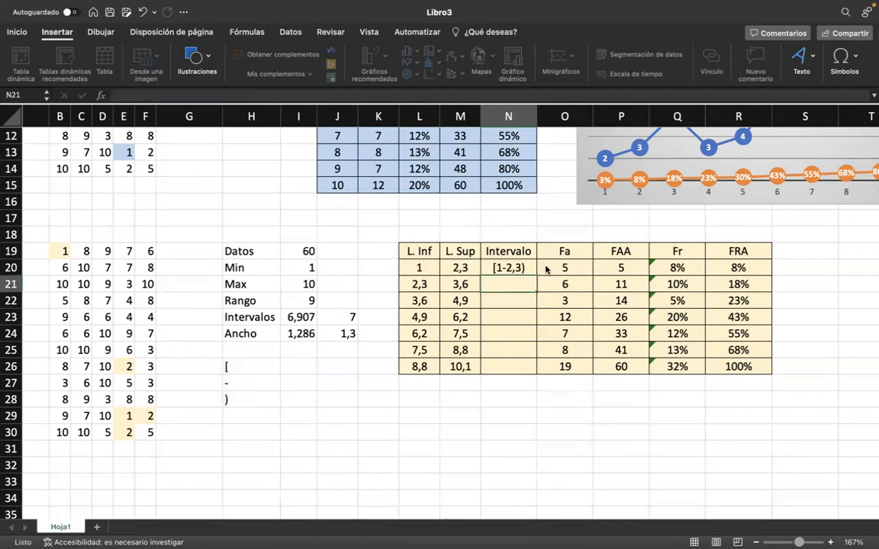
Fill the interval label formula from N20 down to N26.
{"action": "left_click", "coordinate": [516, 264]}
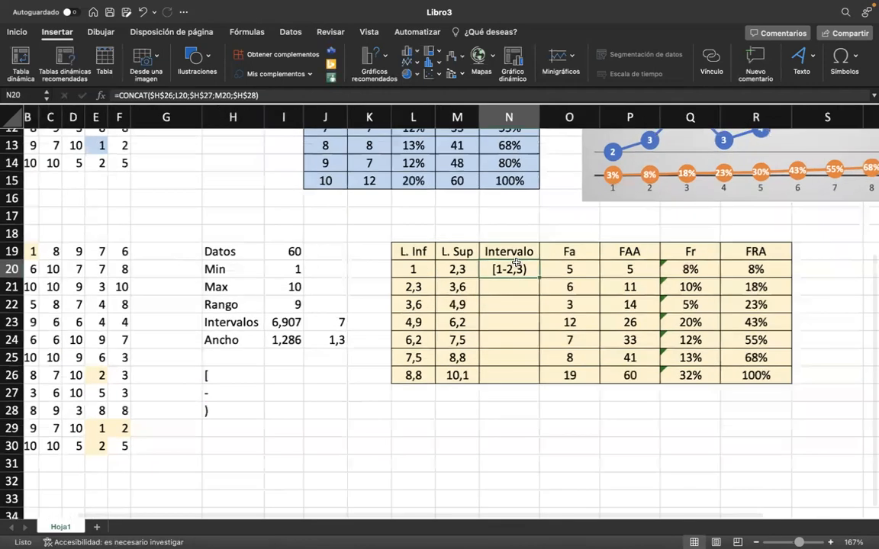
{"action": "scroll", "coordinate": [516, 264], "scroll_direction": "up", "scroll_amount": 5}
{"action": "scroll", "coordinate": [457, 234], "scroll_direction": "up", "scroll_amount": 2}
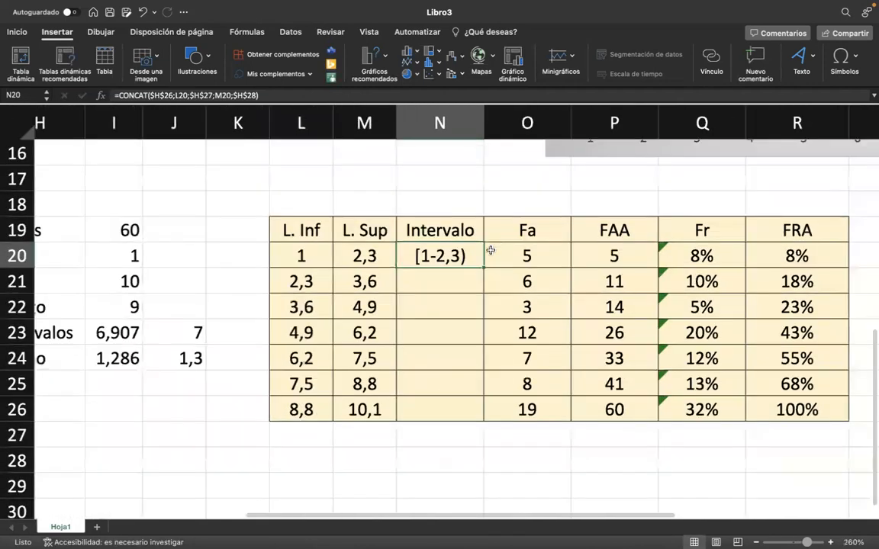
{"action": "left_click_drag", "start_coordinate": [477, 269], "coordinate": [480, 274]}
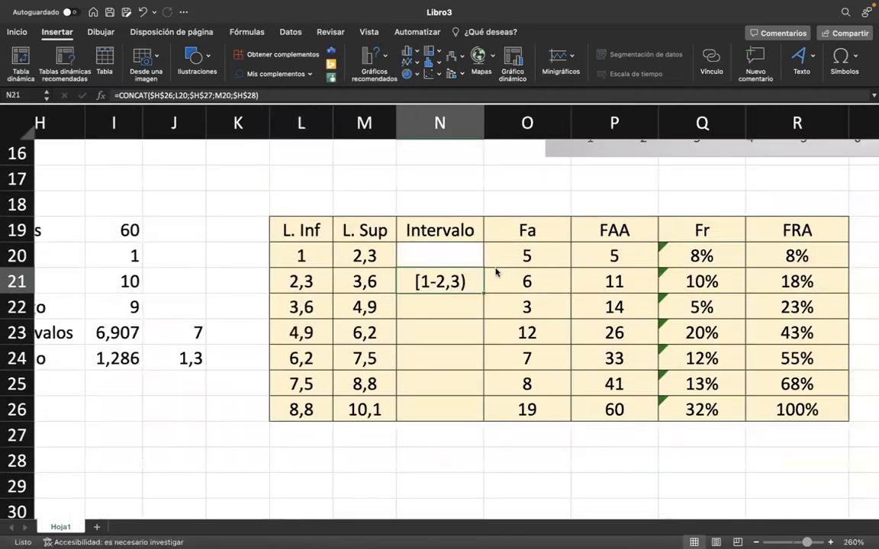
{"action": "key", "text": "super+z"}
{"action": "left_click", "coordinate": [482, 272]}
{"action": "left_click", "coordinate": [470, 250]}
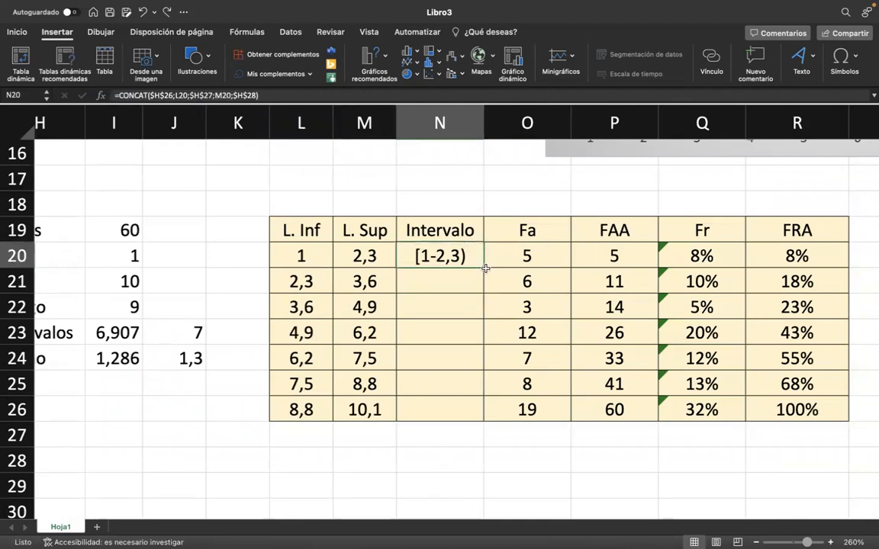
{"action": "left_click_drag", "start_coordinate": [484, 269], "coordinate": [466, 416]}
{"action": "left_click", "coordinate": [420, 385]}
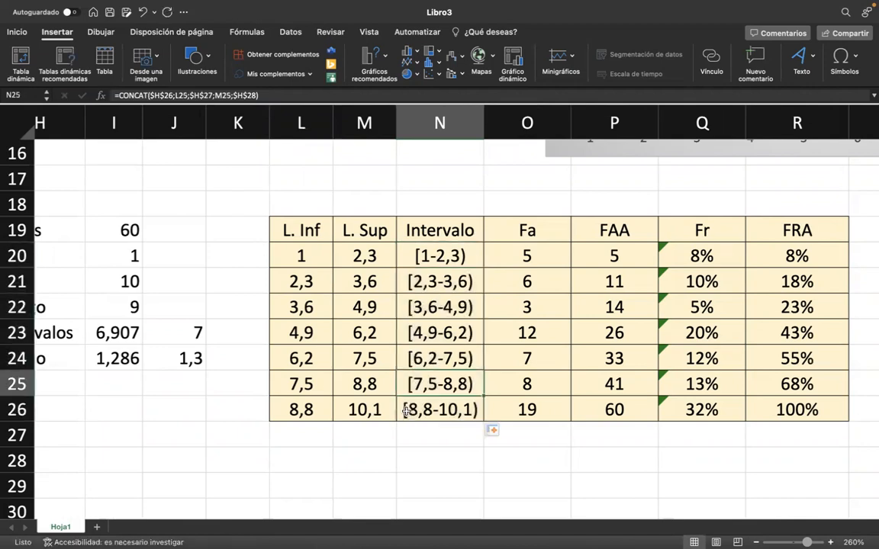
Review the interval table together with the single-value table and its chart, and select the empty cell T19.
{"action": "scroll", "coordinate": [406, 412], "scroll_direction": "down", "scroll_amount": 5}
{"action": "scroll", "coordinate": [455, 399], "scroll_direction": "down", "scroll_amount": 3}
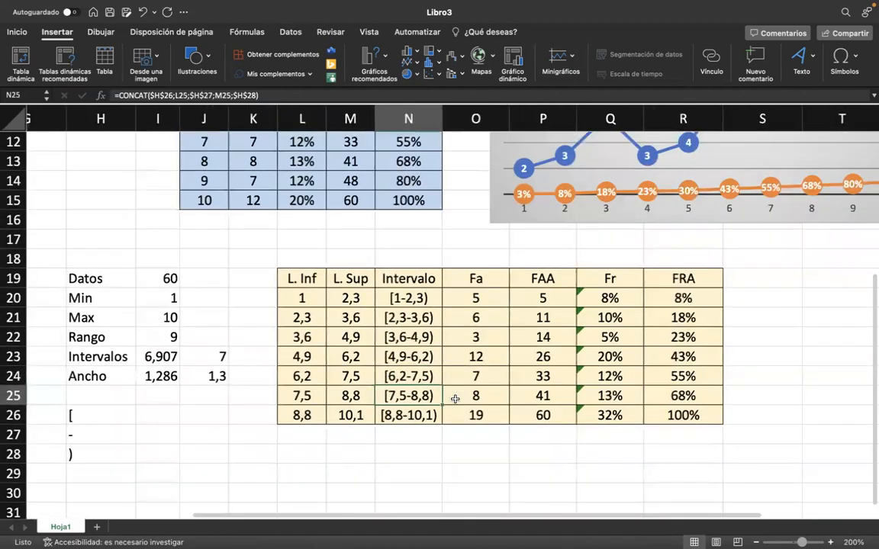
{"action": "scroll", "coordinate": [455, 399], "scroll_direction": "right", "scroll_amount": 1}
{"action": "left_click", "coordinate": [455, 399]}
{"action": "left_click", "coordinate": [339, 295]}
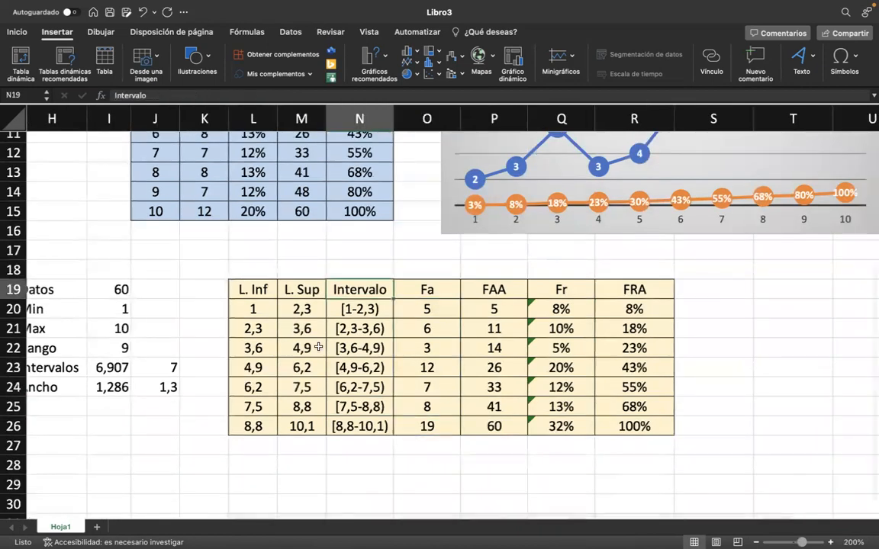
{"action": "scroll", "coordinate": [318, 347], "scroll_direction": "left", "scroll_amount": 1}
{"action": "scroll", "coordinate": [318, 347], "scroll_direction": "down", "scroll_amount": 3}
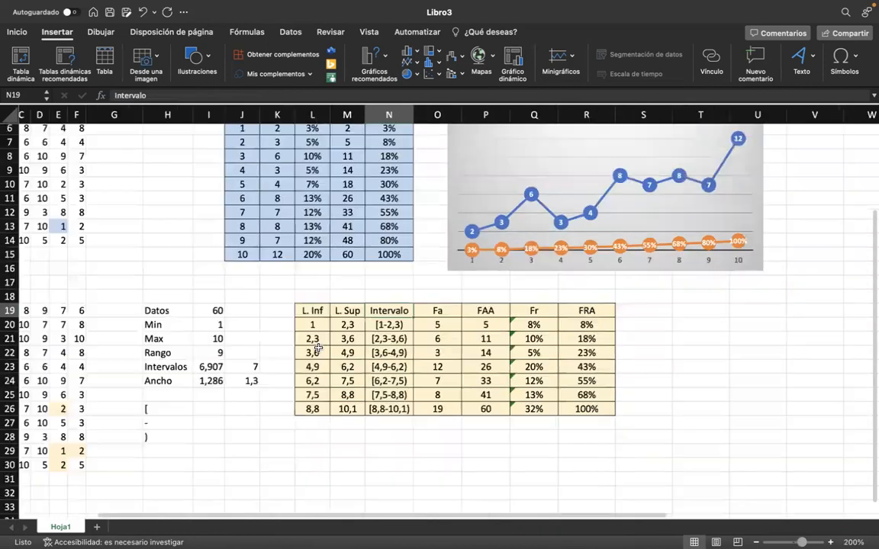
{"action": "scroll", "coordinate": [319, 350], "scroll_direction": "down", "scroll_amount": 3}
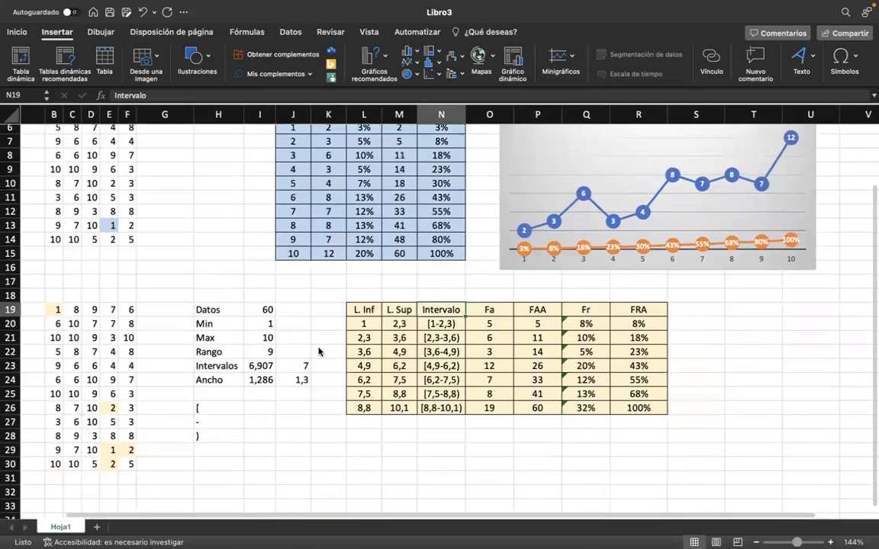
{"action": "scroll", "coordinate": [319, 351], "scroll_direction": "up", "scroll_amount": 3}
{"action": "scroll", "coordinate": [319, 351], "scroll_direction": "left", "scroll_amount": 1}
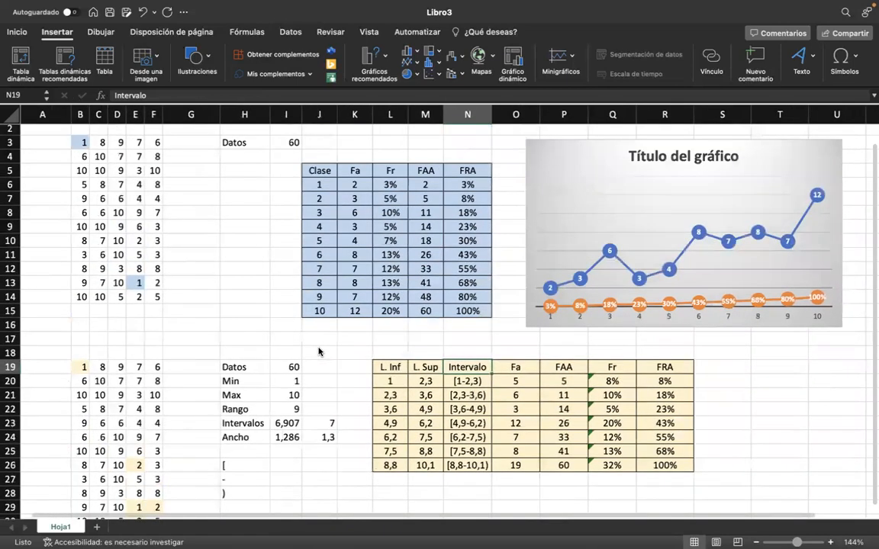
{"action": "scroll", "coordinate": [318, 350], "scroll_direction": "down", "scroll_amount": 2}
{"action": "scroll", "coordinate": [707, 484], "scroll_direction": "down", "scroll_amount": 2}
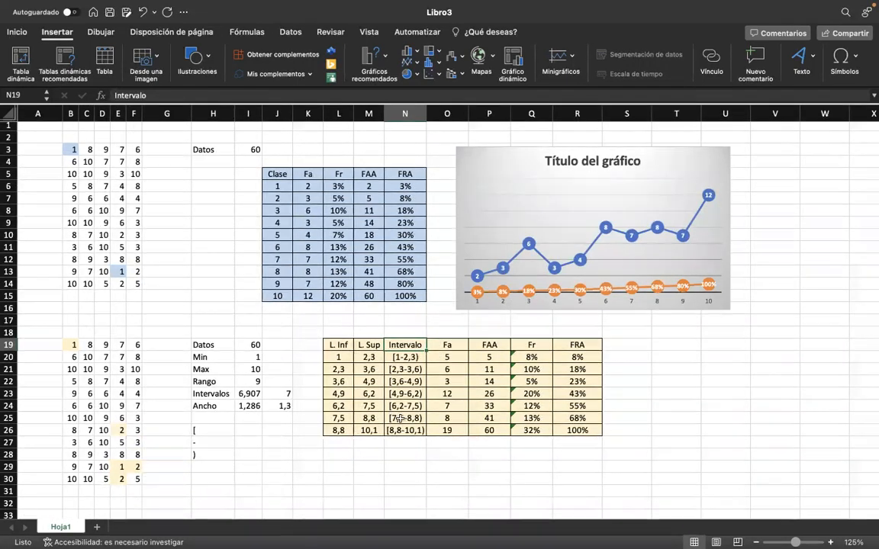
{"action": "left_click", "coordinate": [656, 347]}
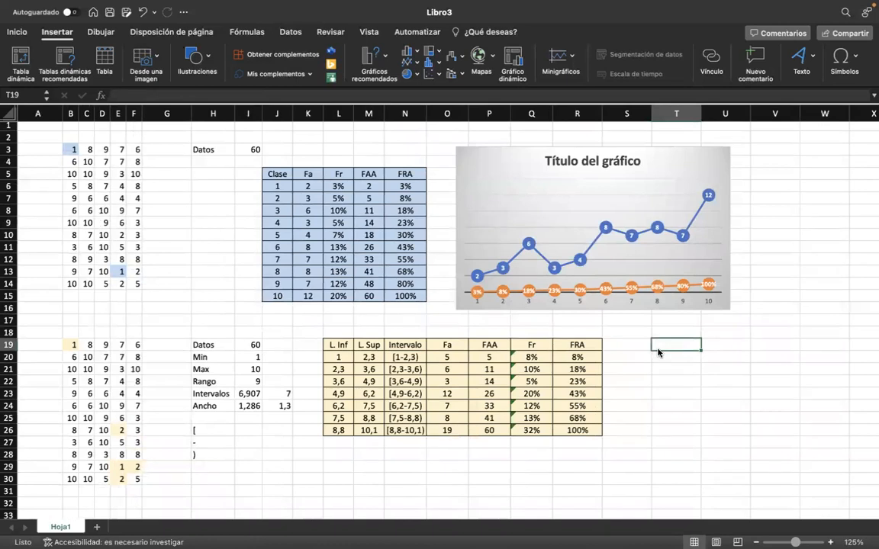